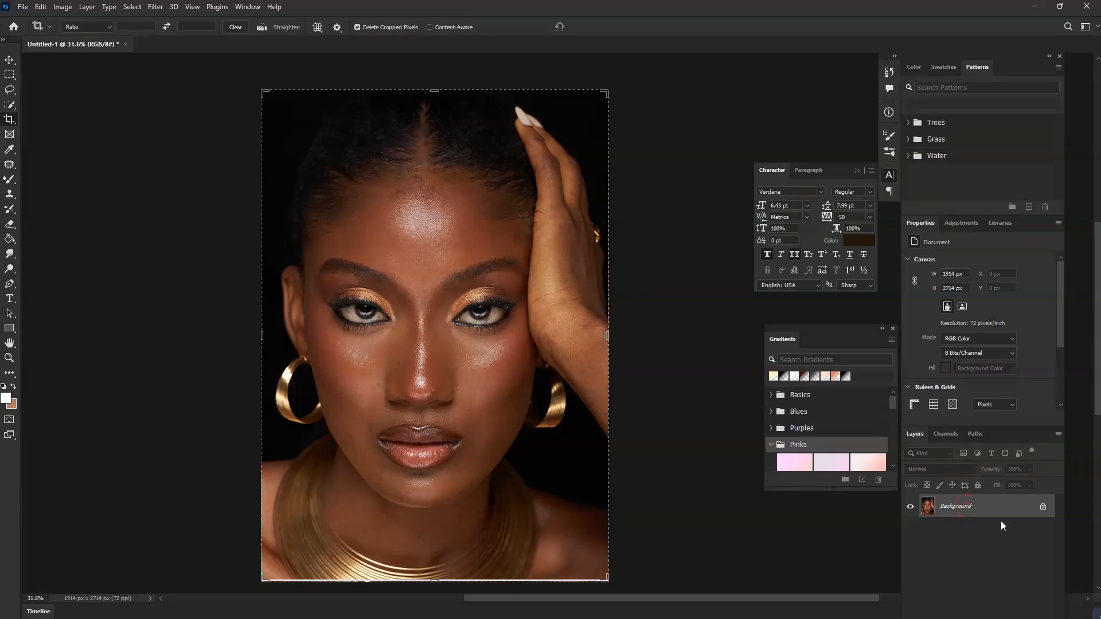
Duplicate the Background layer three times to stack working copies of the portrait
scroll(768, 367, "down", 2)
scroll(528, 380, "up", 2)
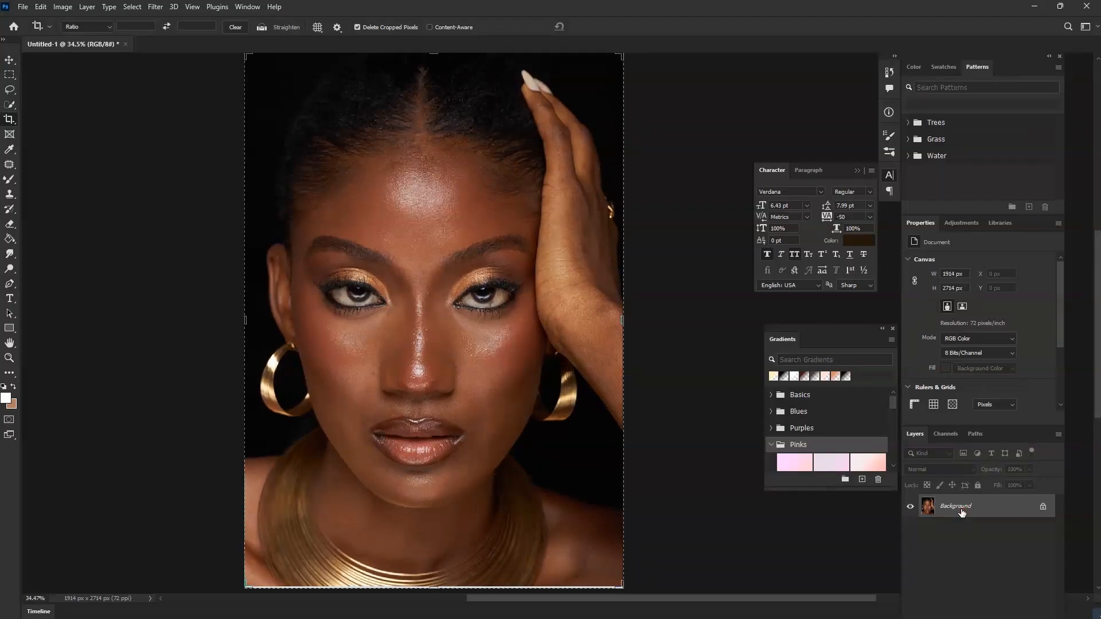
key("ctrl+j")
key("ctrl+j")
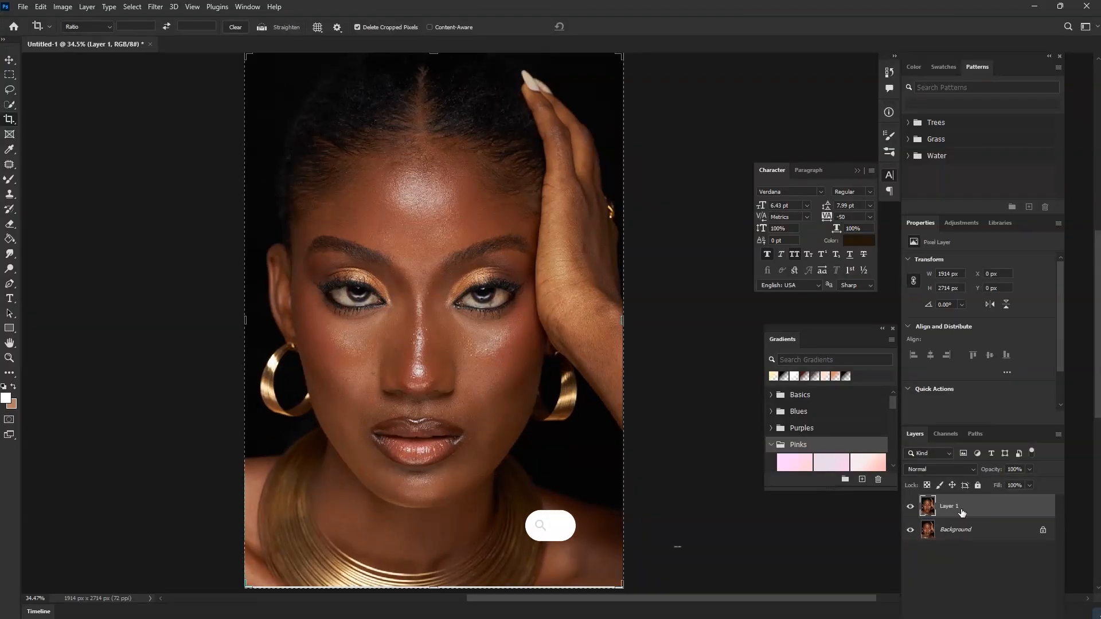
key("ctrl+j")
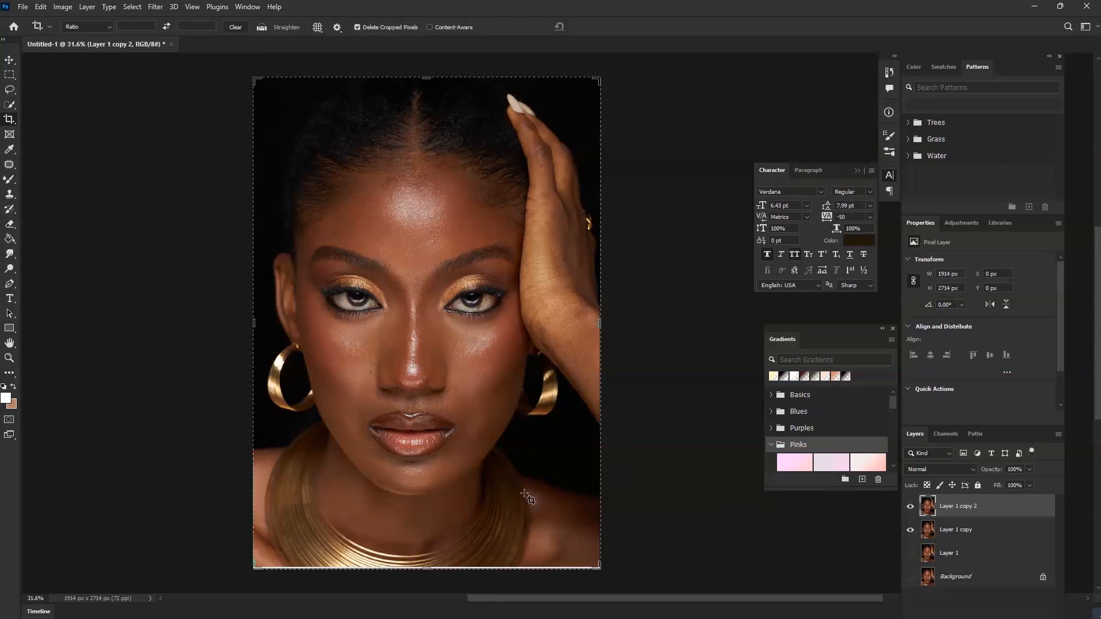
Examine the shine and skin texture on the forehead, cheeks and nose up close
scroll(524, 493, "down", 1)
scroll(418, 389, "up", 1)
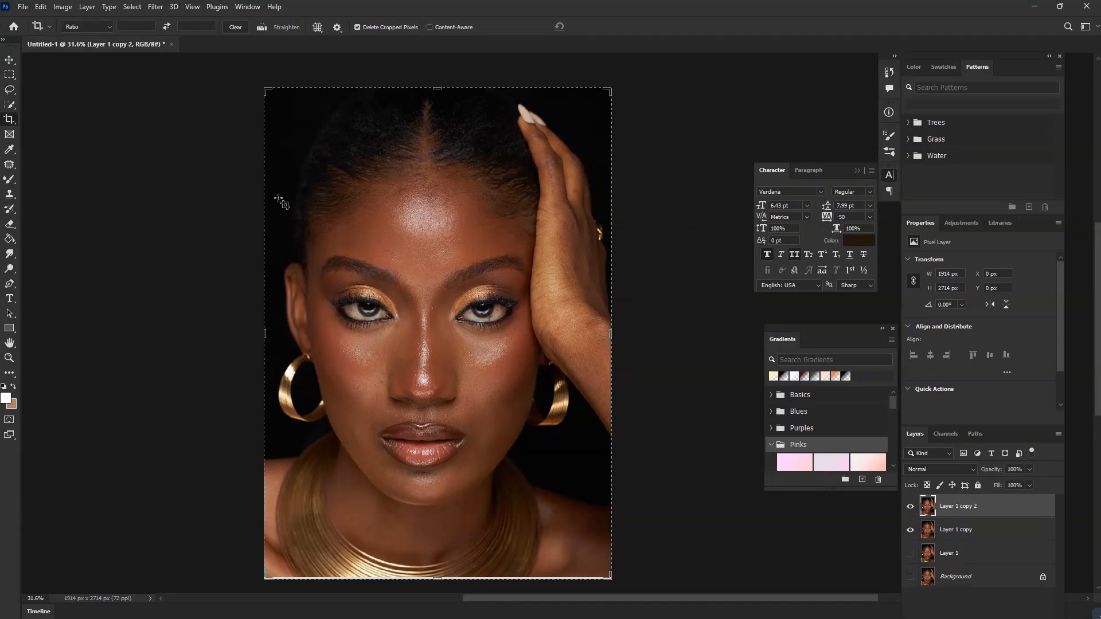
scroll(332, 191, "up", 1)
scroll(452, 247, "down", 1)
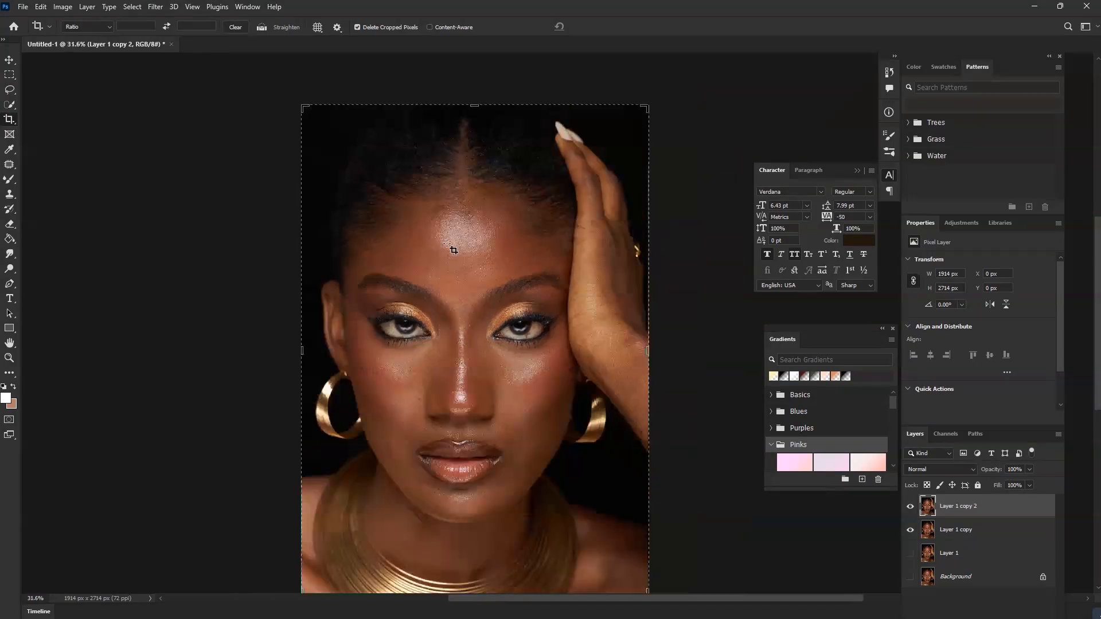
scroll(458, 266, "up", 2)
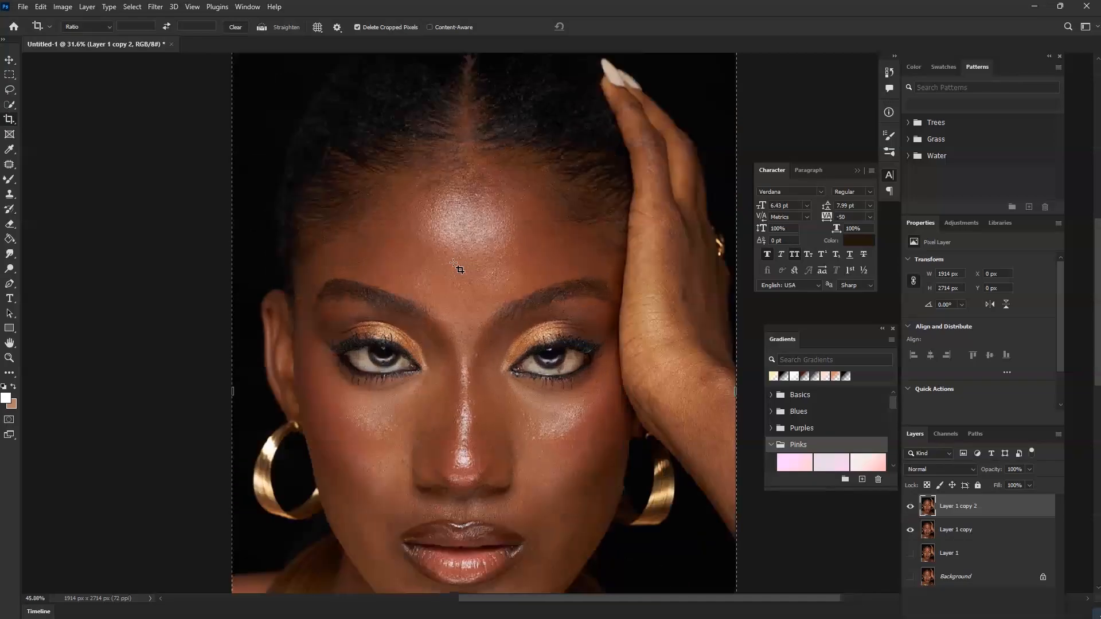
scroll(447, 253, "down", 2)
scroll(430, 231, "up", 2)
scroll(430, 231, "up", 1)
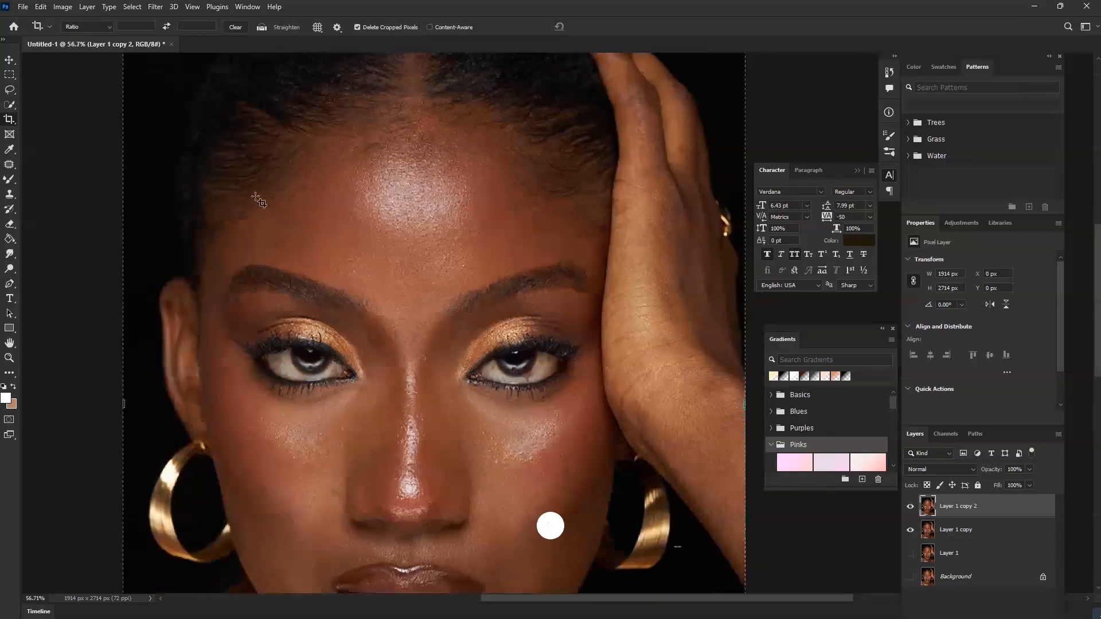
Activate the Mixer Brush tool and turn off loading the brush after each stroke
left_click(9, 180)
right_click(8, 186)
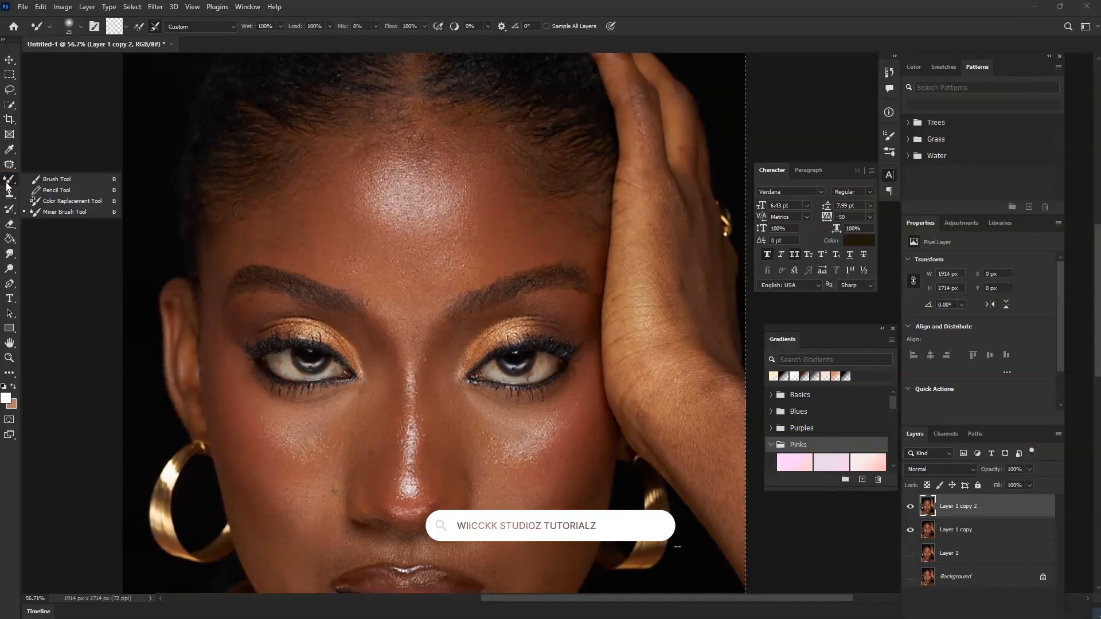
left_click(55, 212)
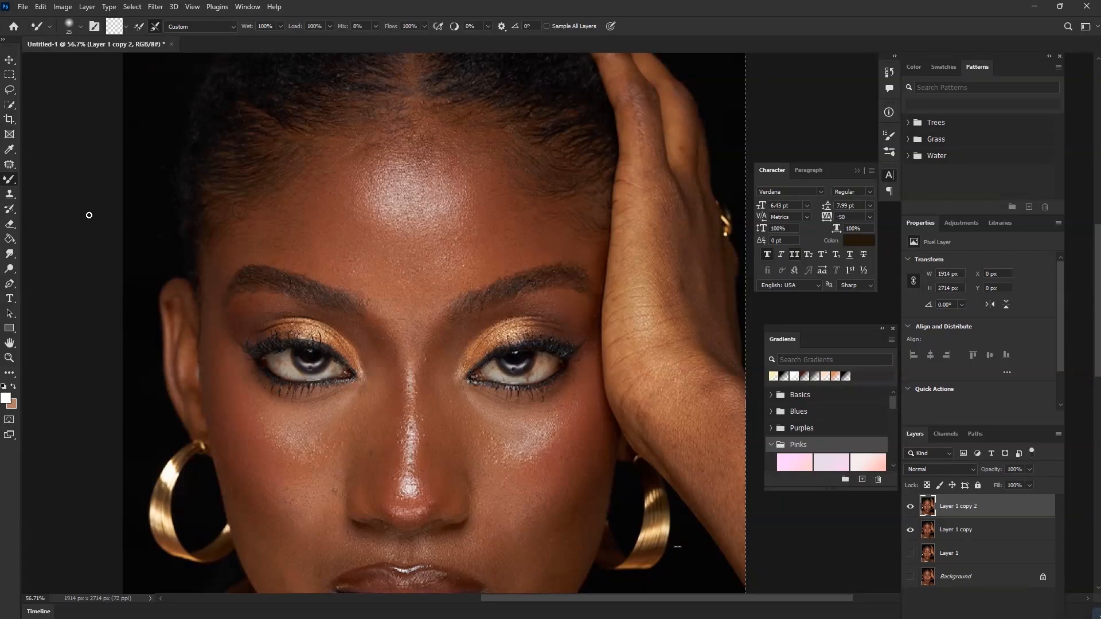
right_click(8, 181)
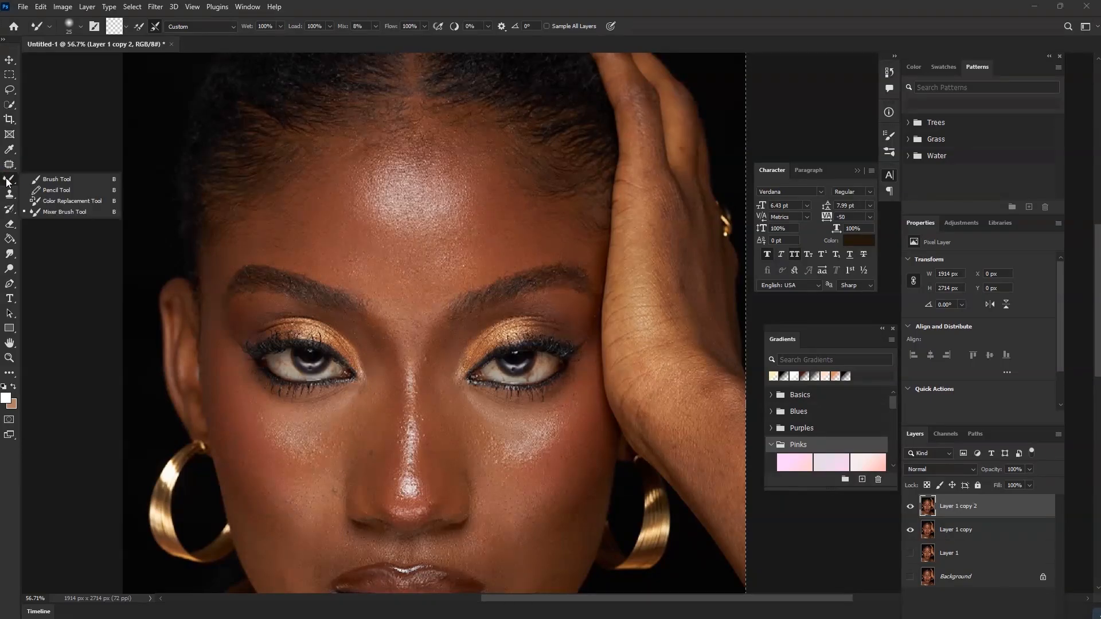
left_click(52, 212)
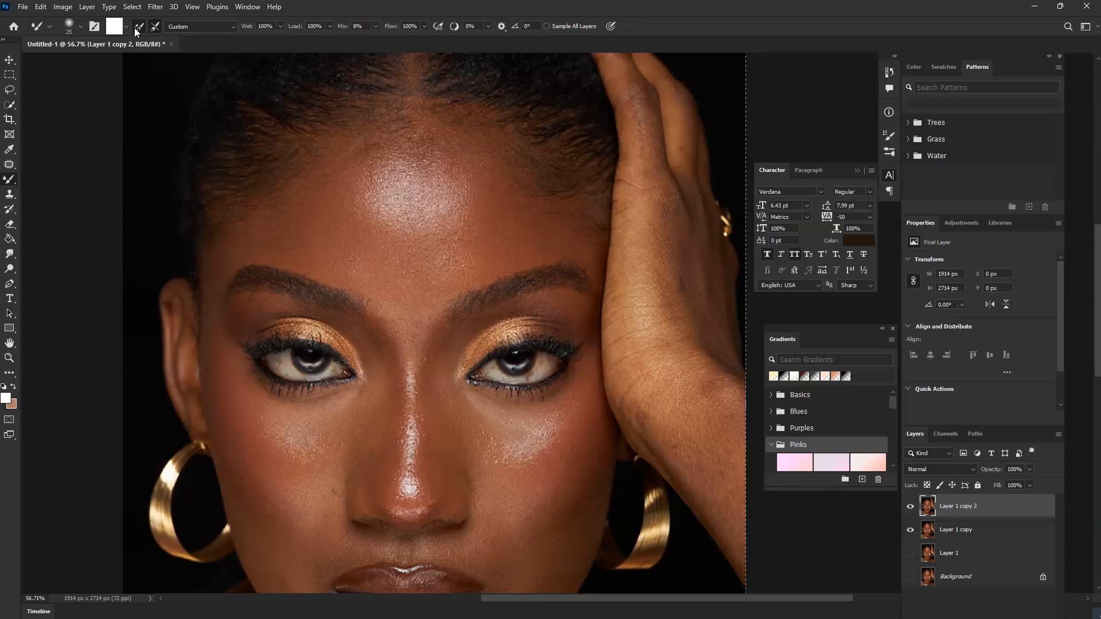
left_click(136, 28)
scroll(332, 228, "down", 2)
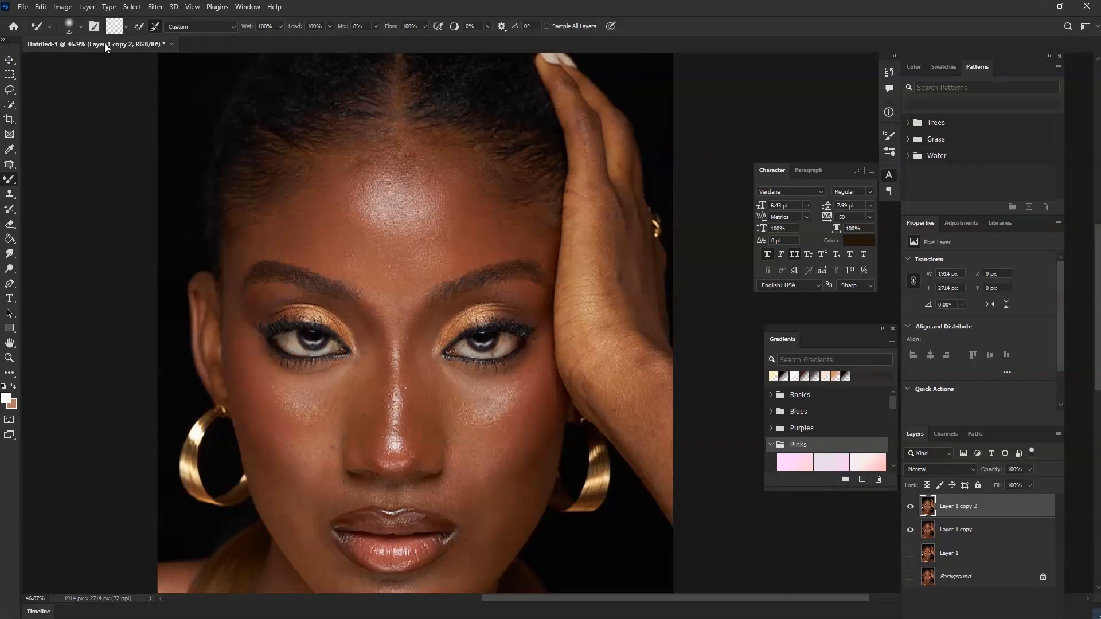
scroll(313, 262, "up", 2)
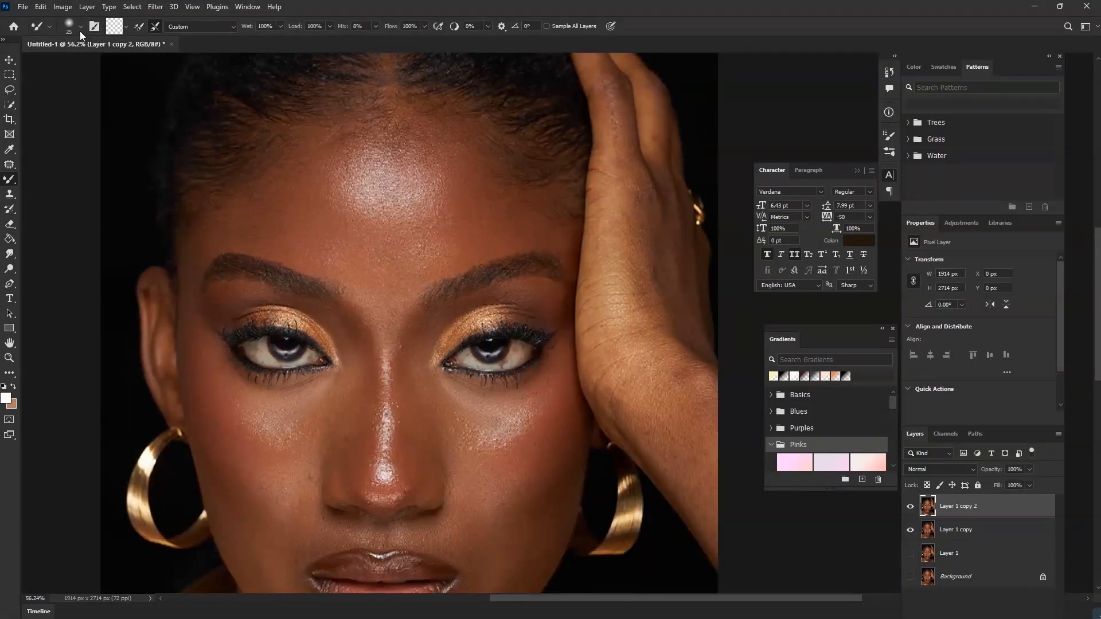
Enlarge the soft Mixer Brush to 250 px, then further to 600 px
left_click(81, 31)
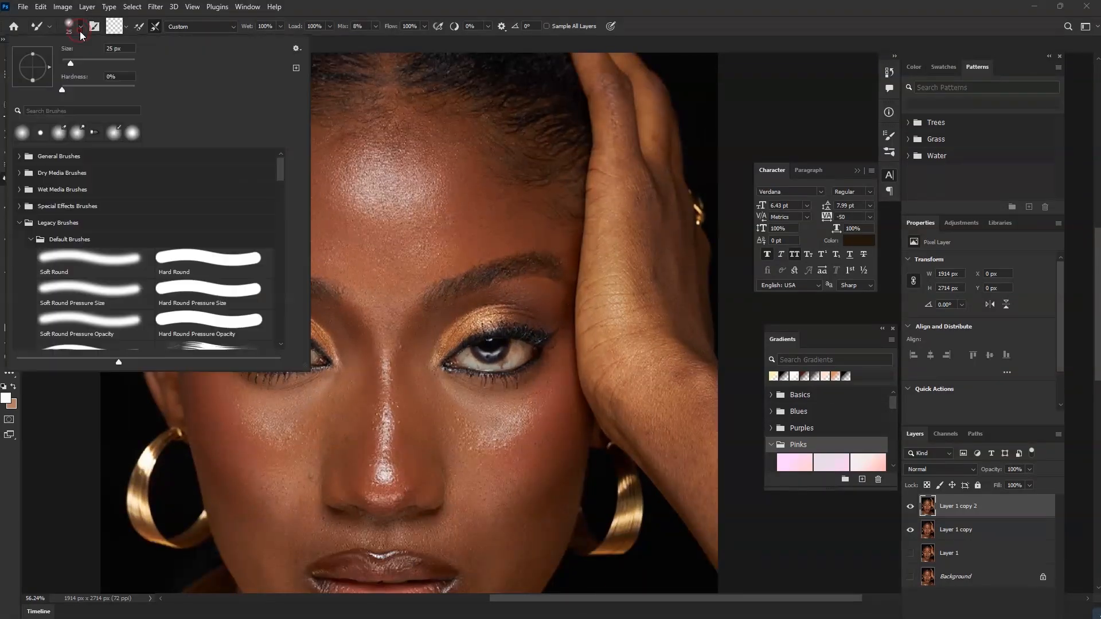
left_click_drag(86, 63, 99, 63)
left_click_drag(103, 61, 105, 60)
left_click(363, 16)
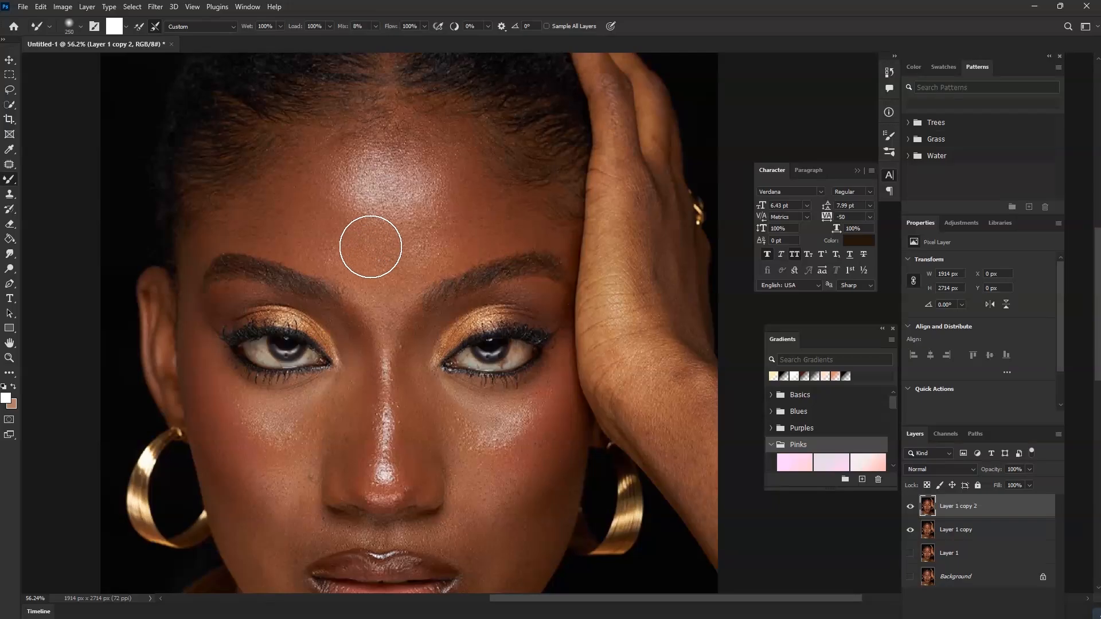
key("bracketright")
key("bracketright")
key("bracketright")
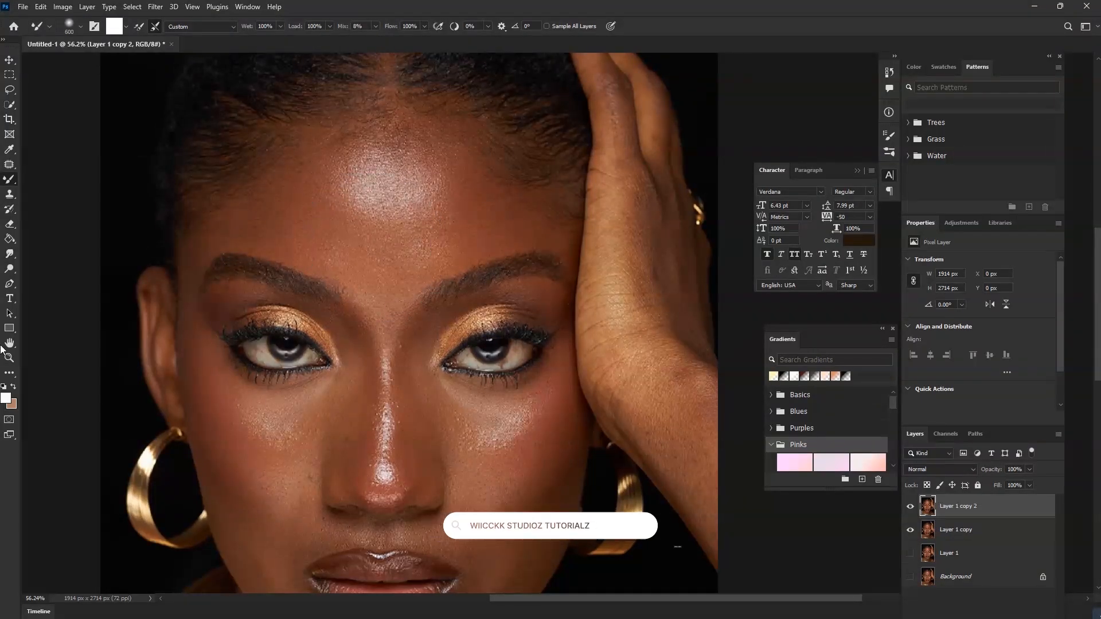
Set the foreground colour to the skin tone a66046, sampled from the lower forehead between the eyebrows
left_click(5, 397)
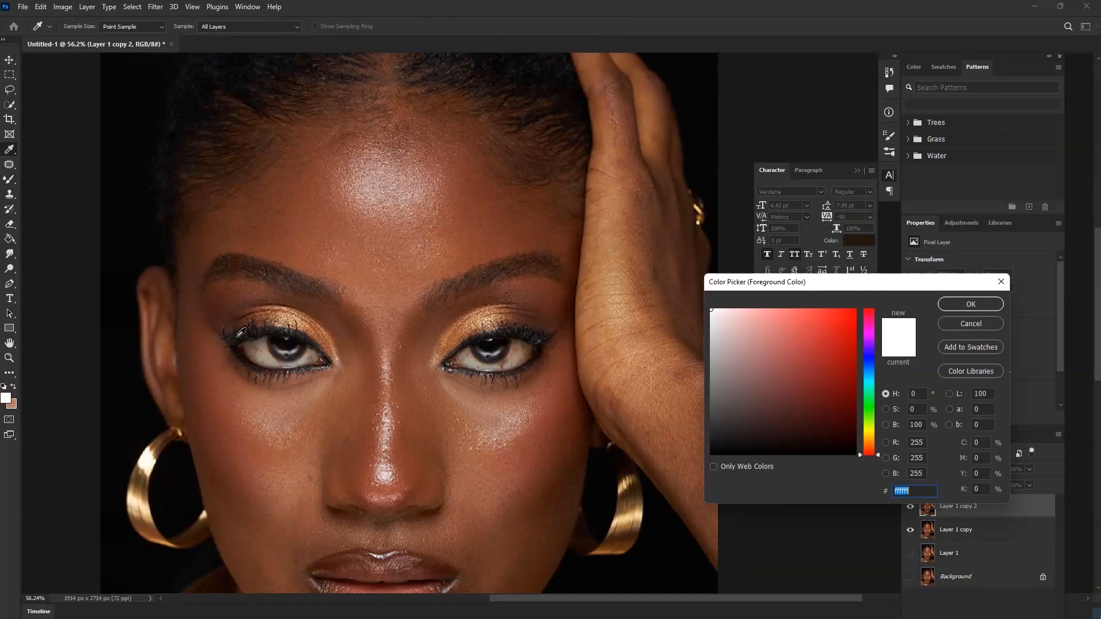
left_click(369, 275)
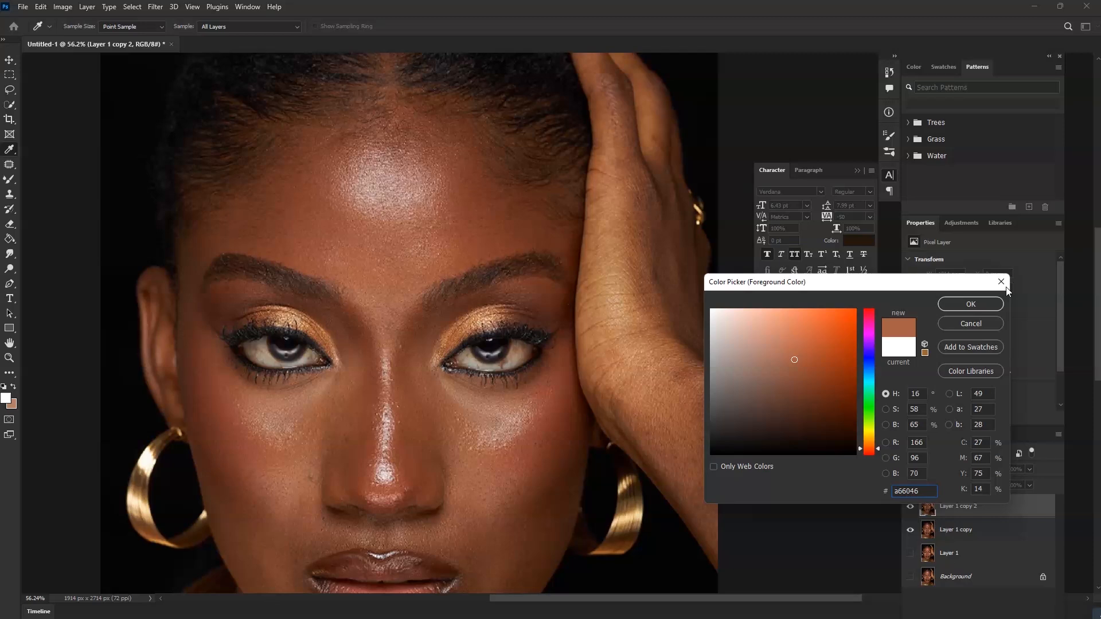
left_click(952, 303)
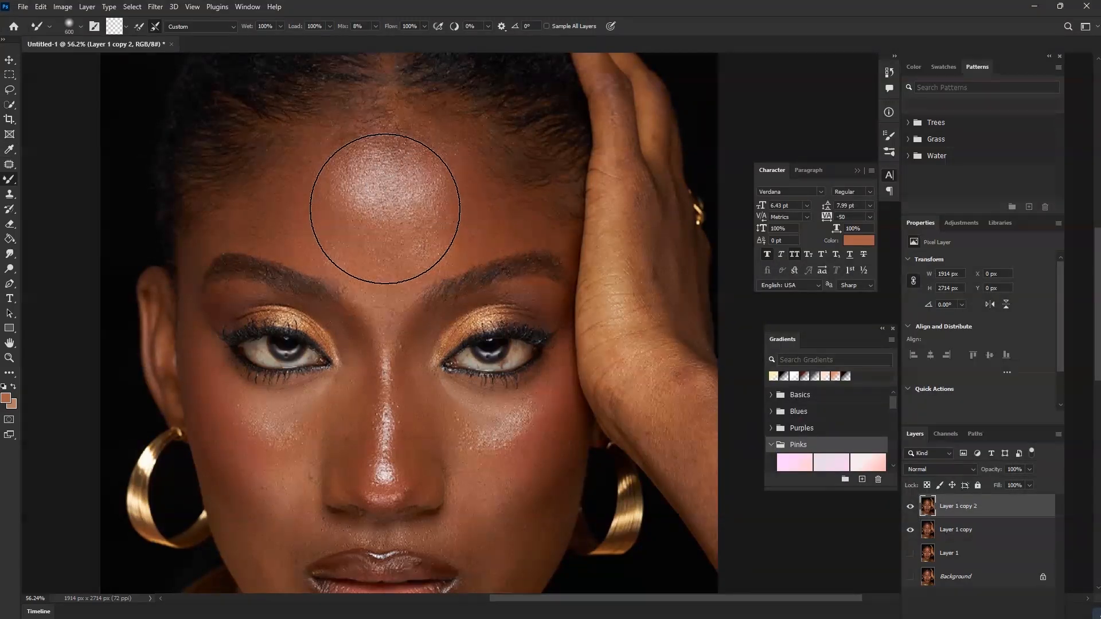
Smooth the shiny, textured skin across the forehead on Layer 1 copy 2 with a 400 px Mixer Brush
scroll(385, 210, "down", 1)
scroll(384, 210, "up", 2)
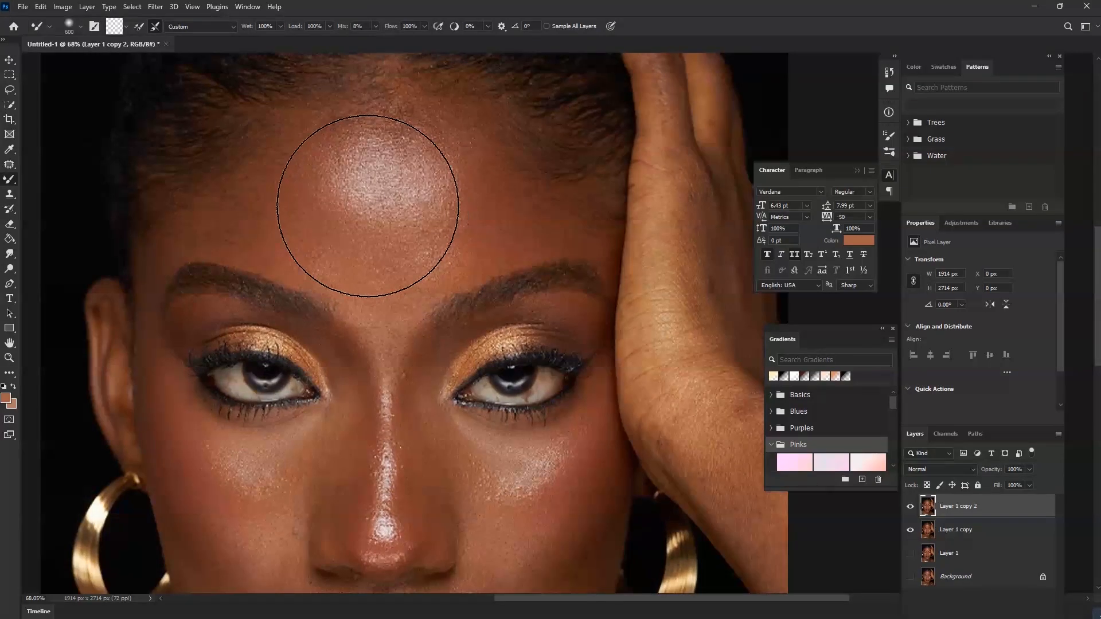
key("bracketleft")
key("bracketleft")
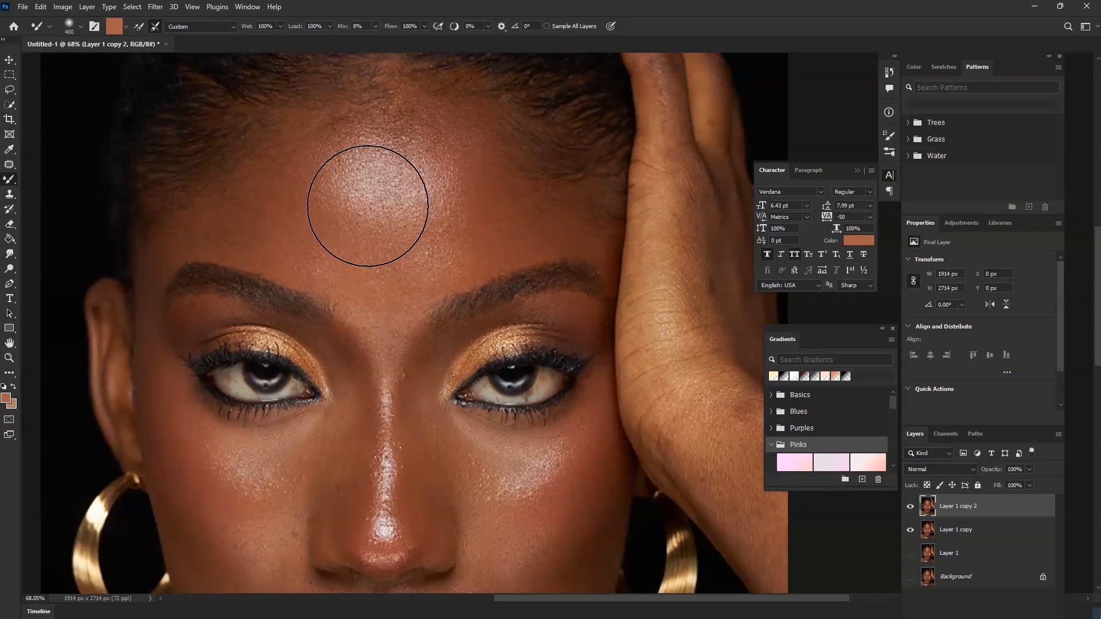
left_click(366, 204)
mouse_move(366, 204)
left_mouse_down()
mouse_move(412, 219)
mouse_move(387, 215)
mouse_move(410, 206)
mouse_move(392, 164)
mouse_move(404, 182)
mouse_move(362, 164)
left_mouse_up()
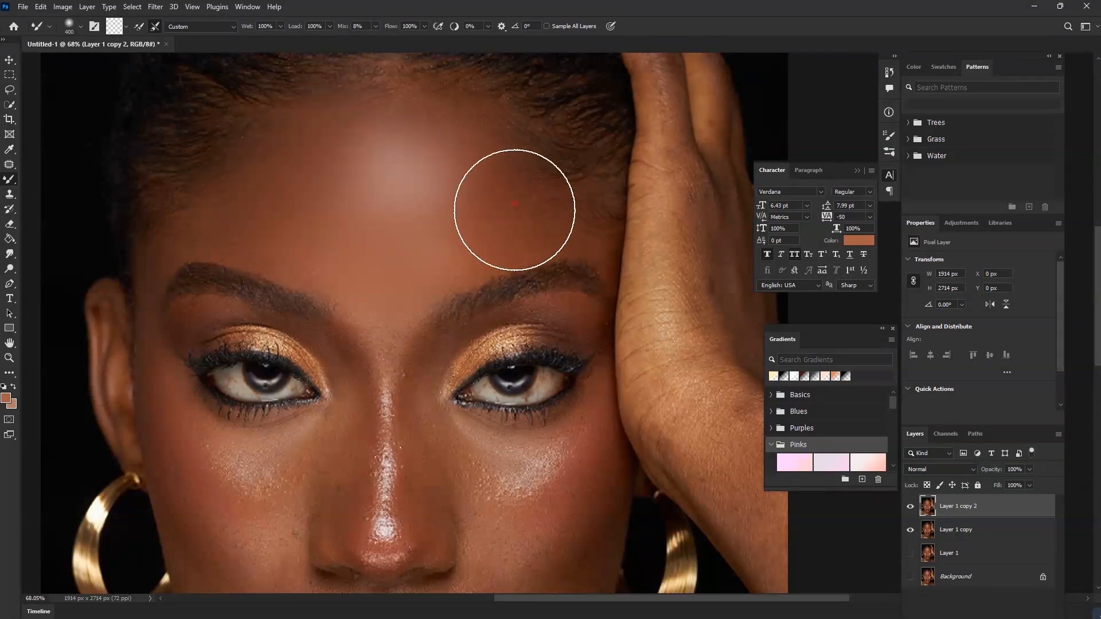
Blend the skin on both cheeks with the Mixer Brush and compare the retouched layer with the one beneath
mouse_move(490, 479)
left_mouse_down()
mouse_move(576, 514)
mouse_move(523, 498)
left_mouse_up()
scroll(524, 498, "down", 4)
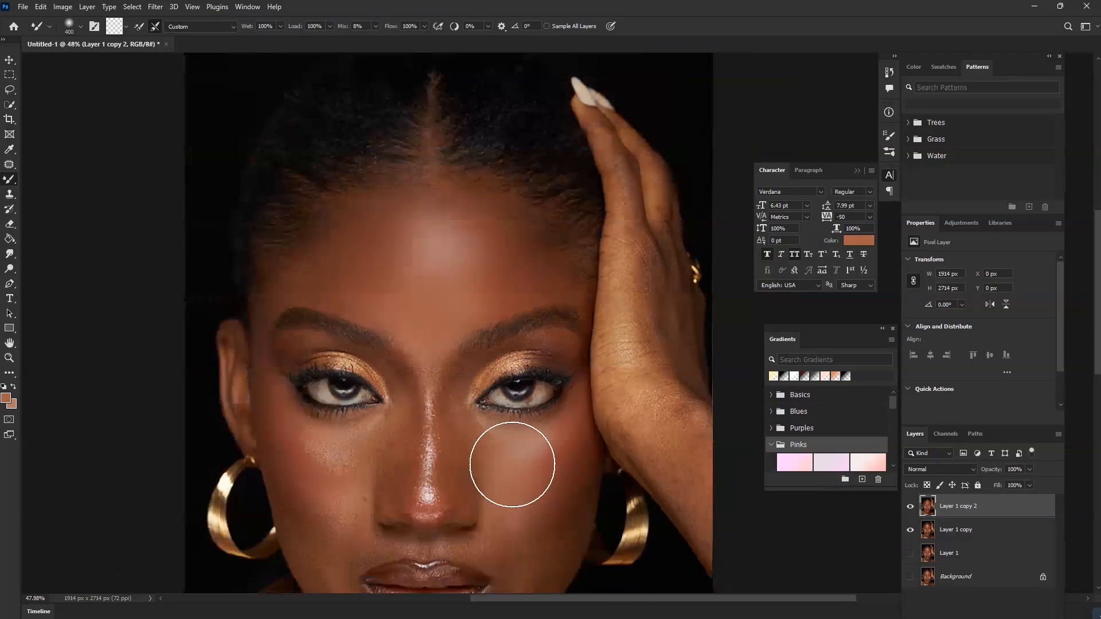
scroll(513, 485, "up", 3)
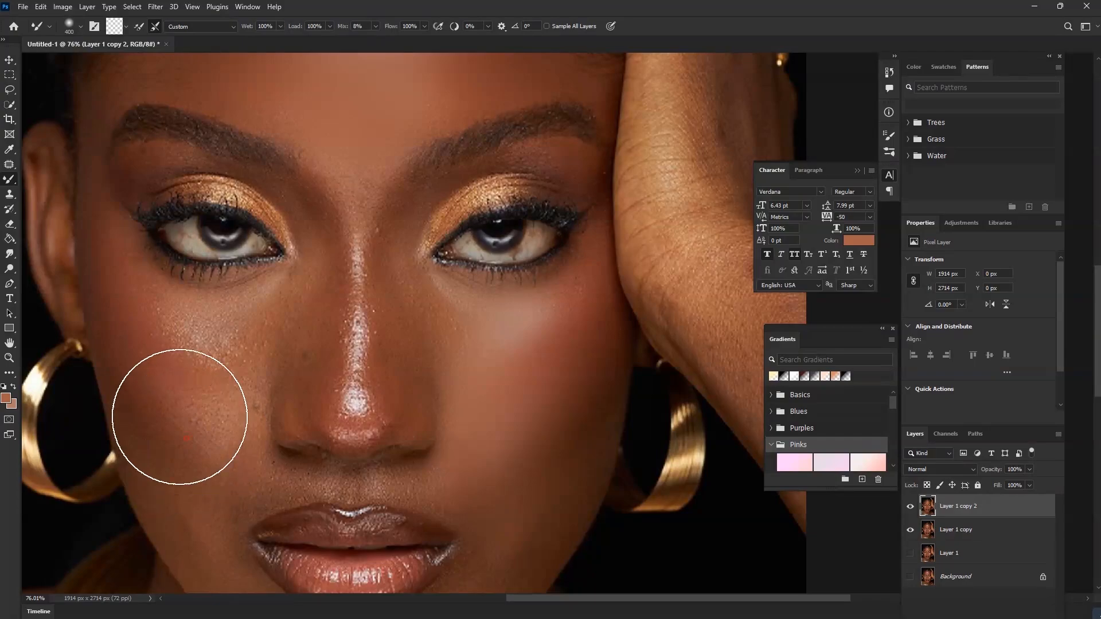
left_click_drag(180, 417, 183, 433)
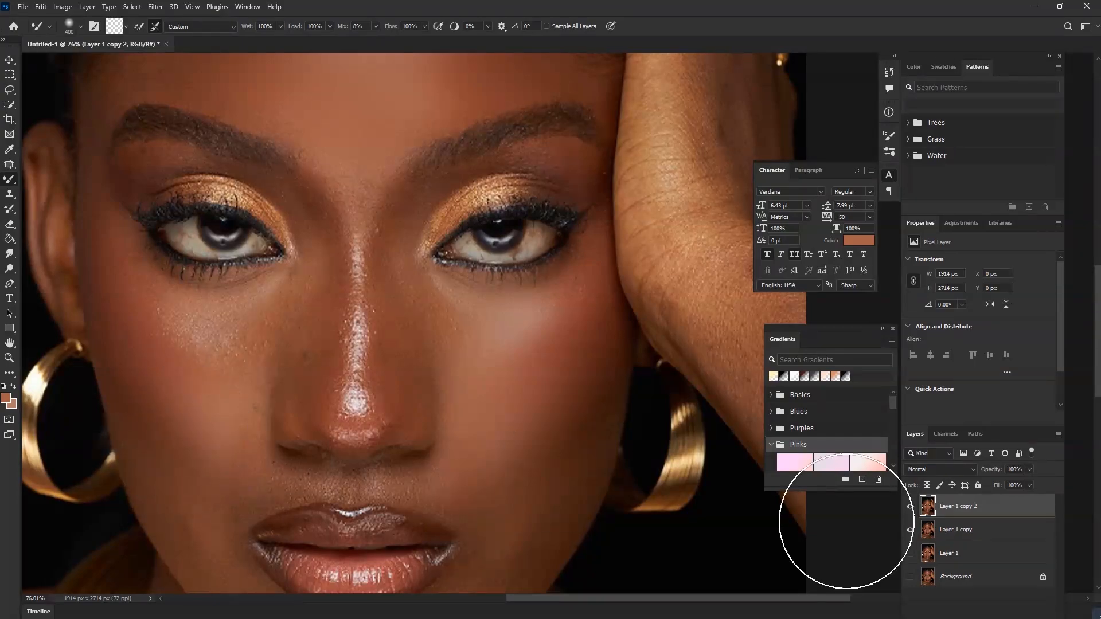
left_click(909, 507)
left_click(910, 506)
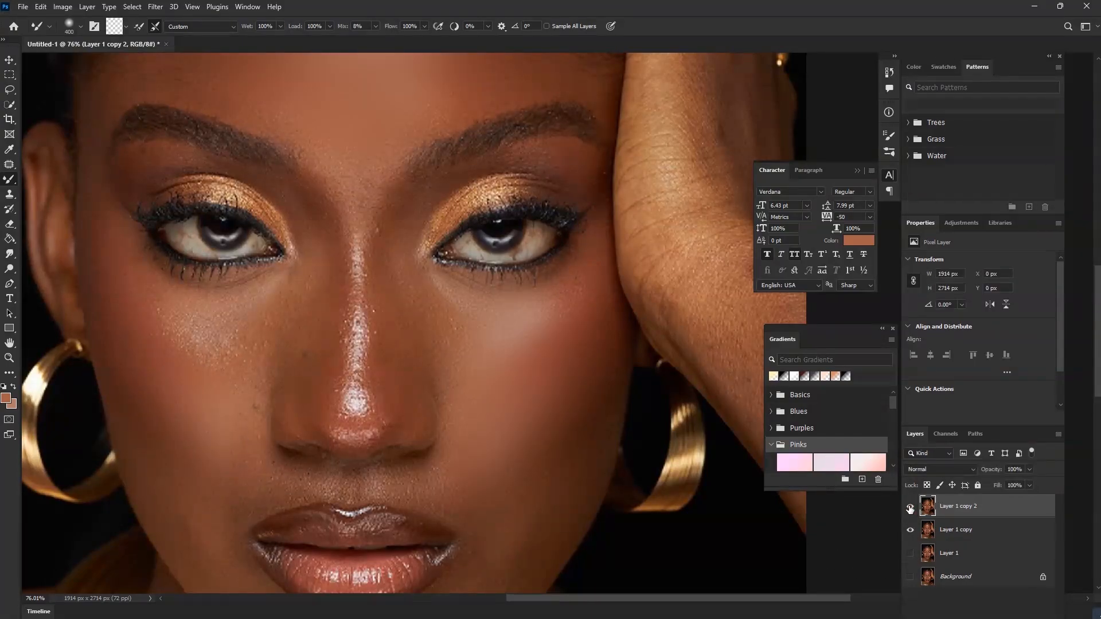
With a 300 px Mixer Brush, smooth the remaining under-eye cheek texture and the bridge of the nose
key("bracketleft")
key("bracketleft")
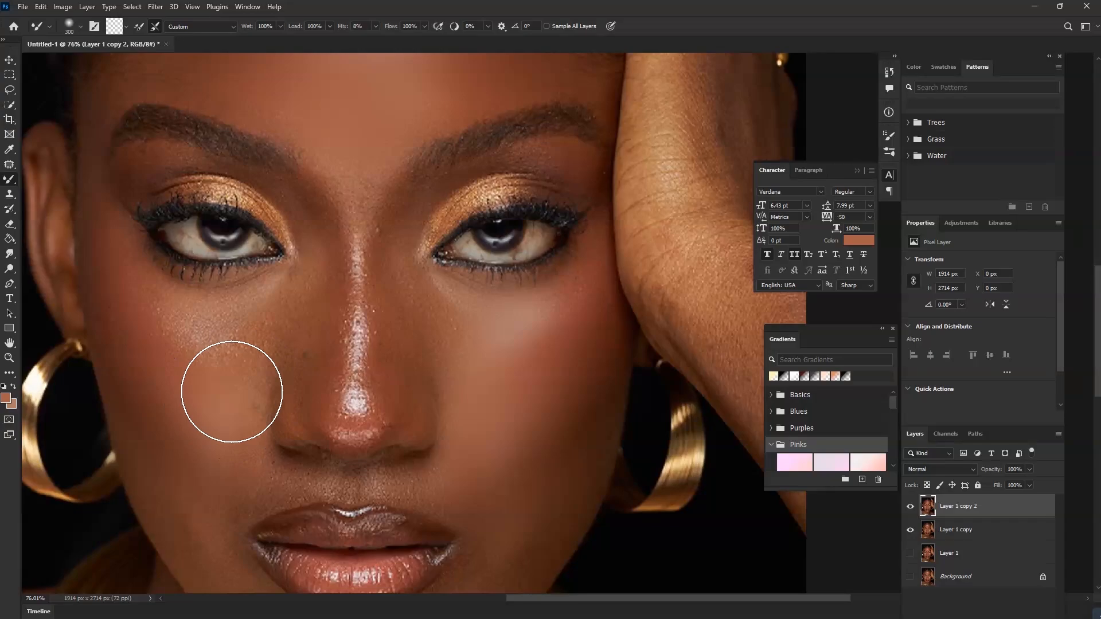
scroll(53, 317, "up", 2)
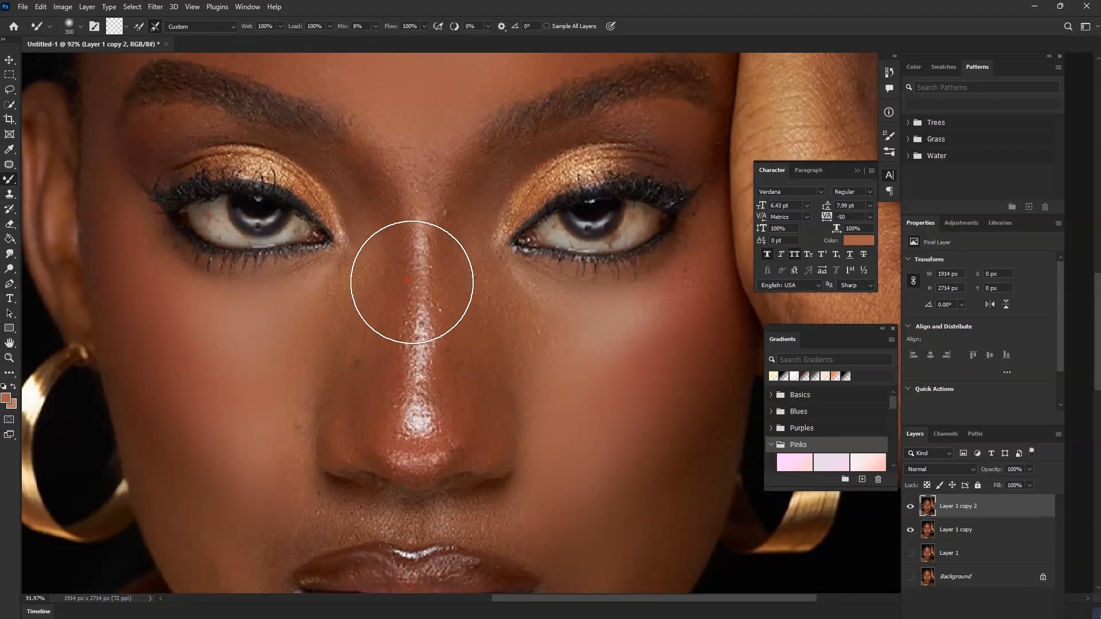
left_click_drag(411, 282, 412, 208)
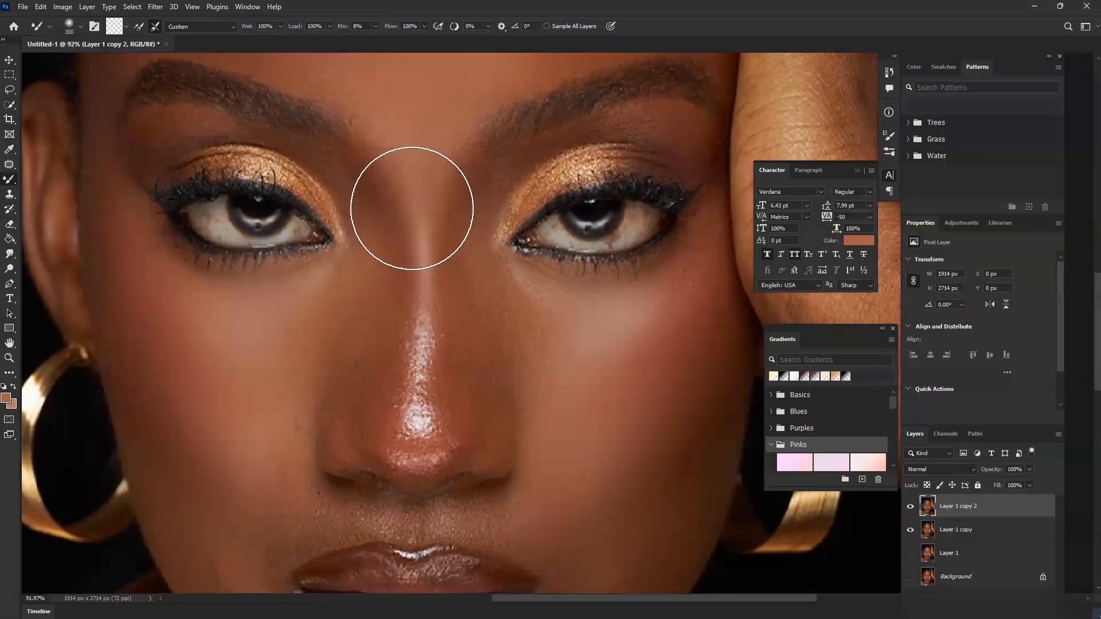
mouse_move(420, 370)
left_mouse_down()
mouse_move(423, 331)
mouse_move(421, 376)
mouse_move(421, 378)
left_mouse_up()
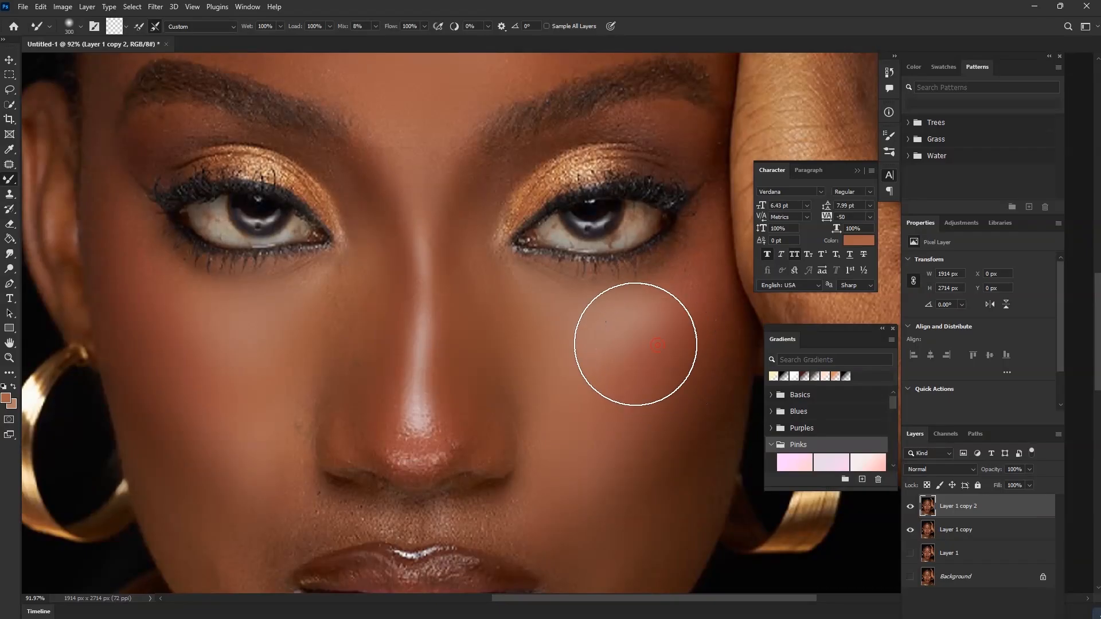
Compare the whole portrait with and without the smoothed Layer 1 copy 2
scroll(604, 520, "down", 5)
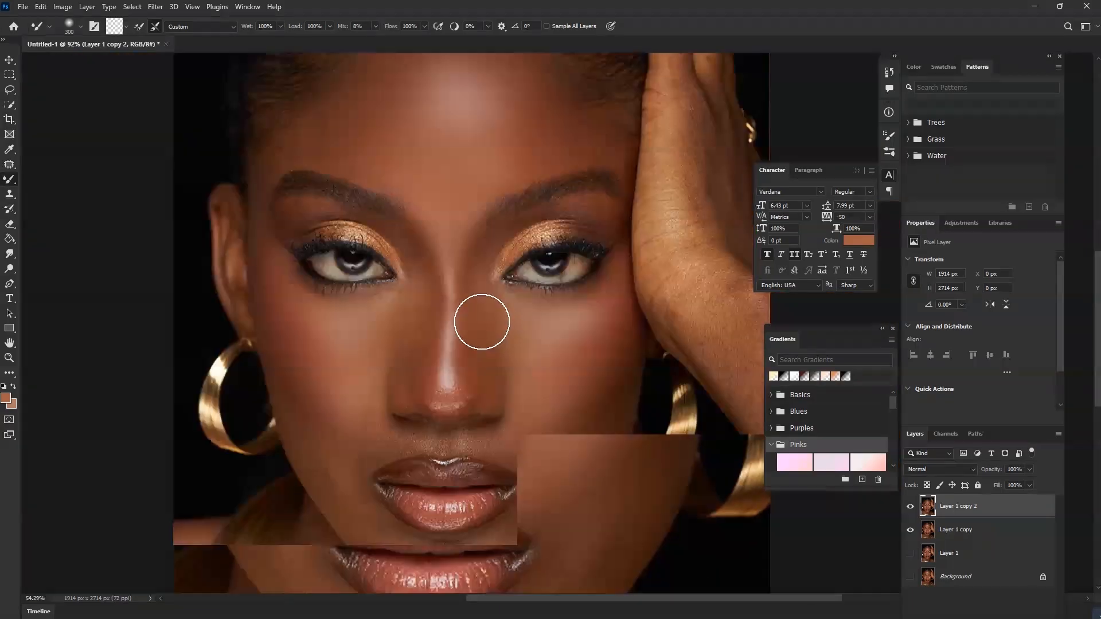
scroll(457, 335, "down", 1)
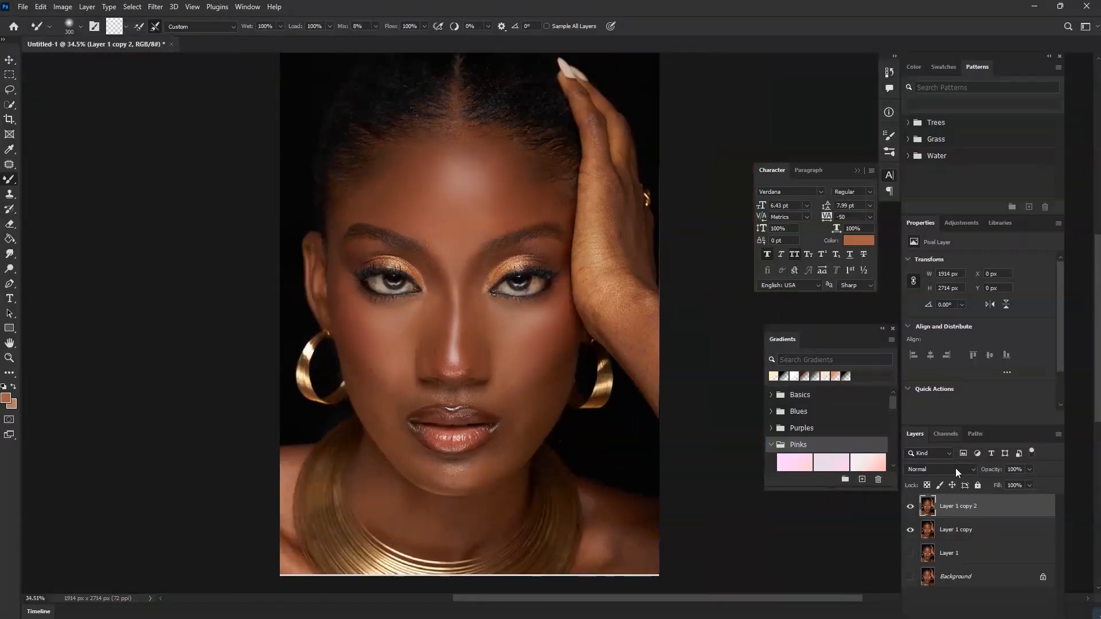
left_click(911, 505)
left_click(910, 505)
Blend the highlight down the nose from the bridge towards the tip with the 300 px Mixer Brush
scroll(461, 413, "up", 1)
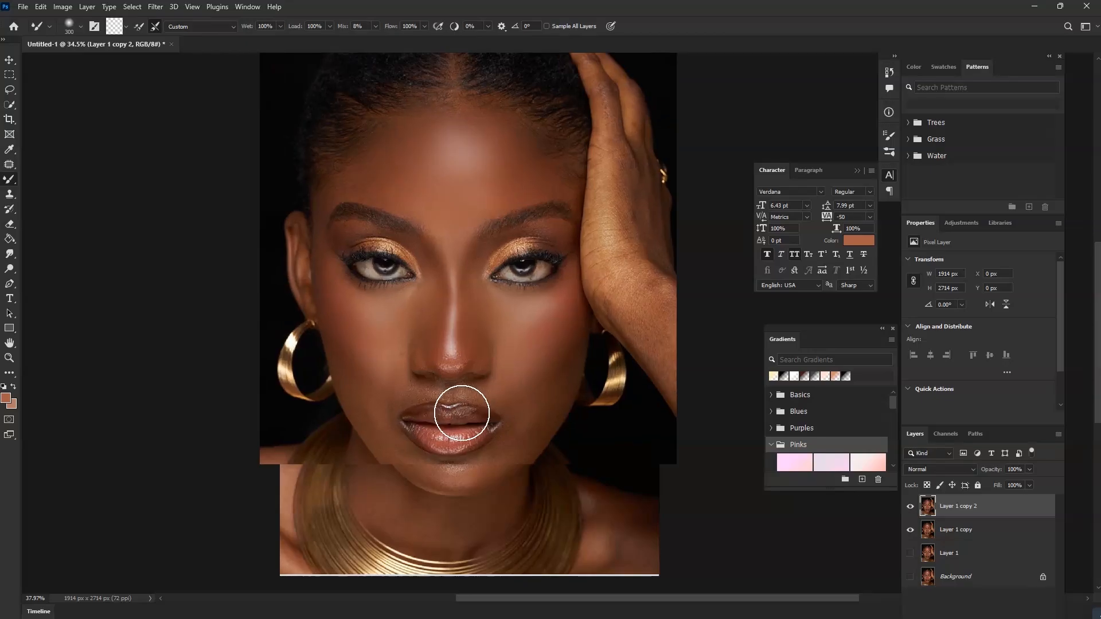
scroll(452, 277, "up", 5)
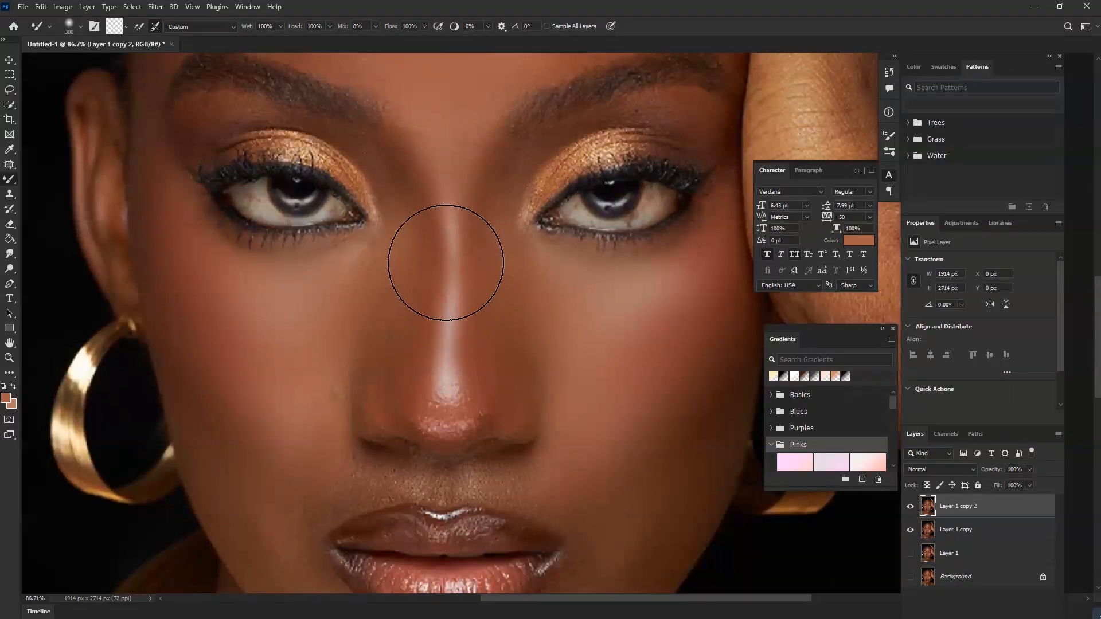
mouse_move(446, 263)
left_mouse_down()
mouse_move(451, 306)
mouse_move(442, 212)
mouse_move(469, 318)
mouse_move(455, 298)
mouse_move(444, 375)
left_mouse_up()
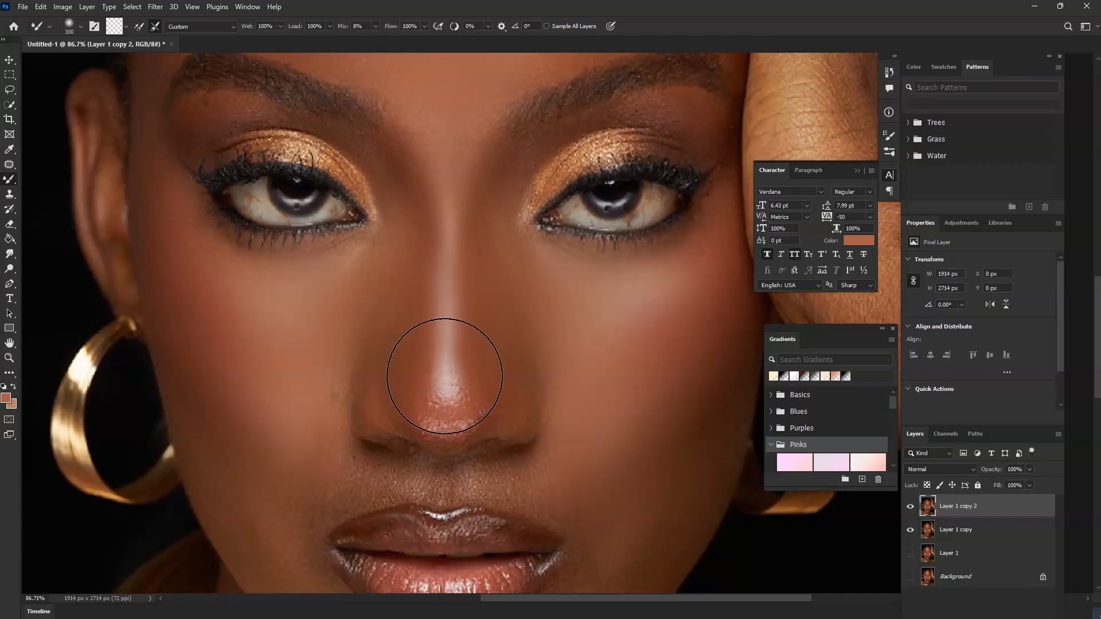
With a 175 px Mixer Brush, blend the tip of the nose and the skin along both sides of the nose
key("bracketleft")
key("bracketleft")
key("bracketleft")
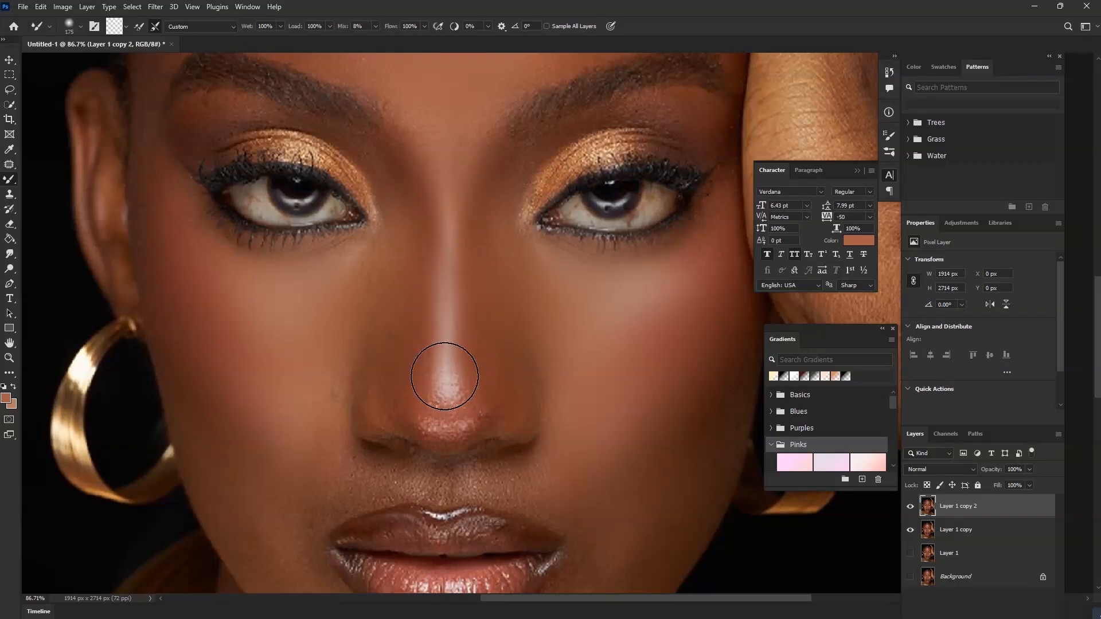
scroll(444, 377, "up", 3)
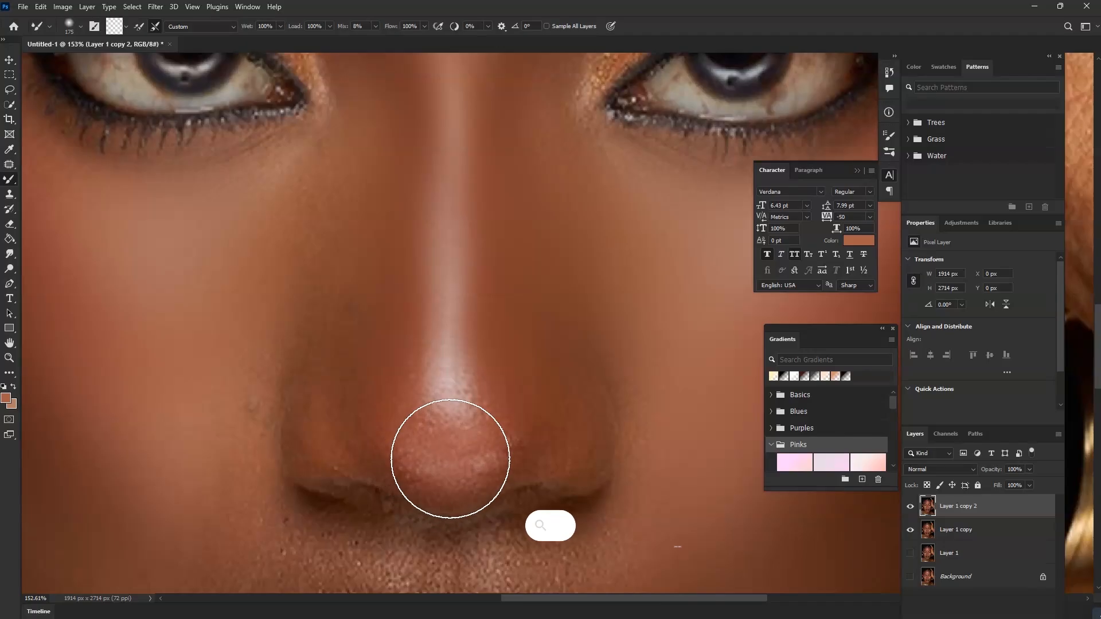
mouse_move(450, 459)
left_mouse_down()
mouse_move(437, 450)
mouse_move(523, 417)
mouse_move(513, 423)
left_mouse_up()
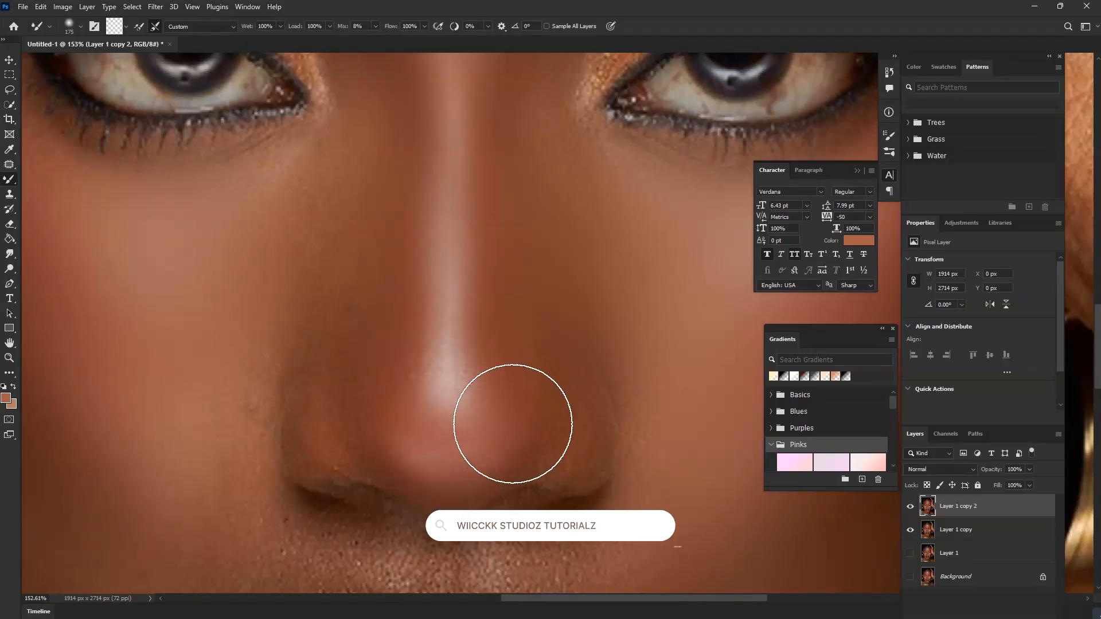
mouse_move(658, 403)
left_mouse_down()
mouse_move(644, 396)
mouse_move(645, 414)
left_mouse_up()
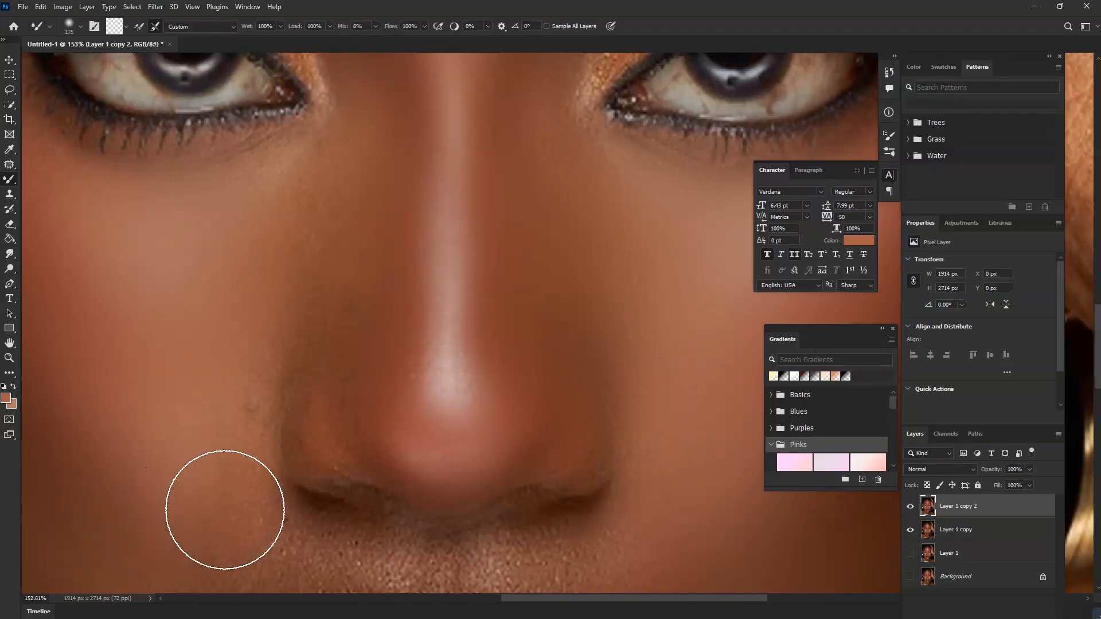
mouse_move(224, 509)
left_mouse_down()
mouse_move(217, 481)
mouse_move(249, 296)
mouse_move(308, 262)
mouse_move(300, 200)
left_mouse_up()
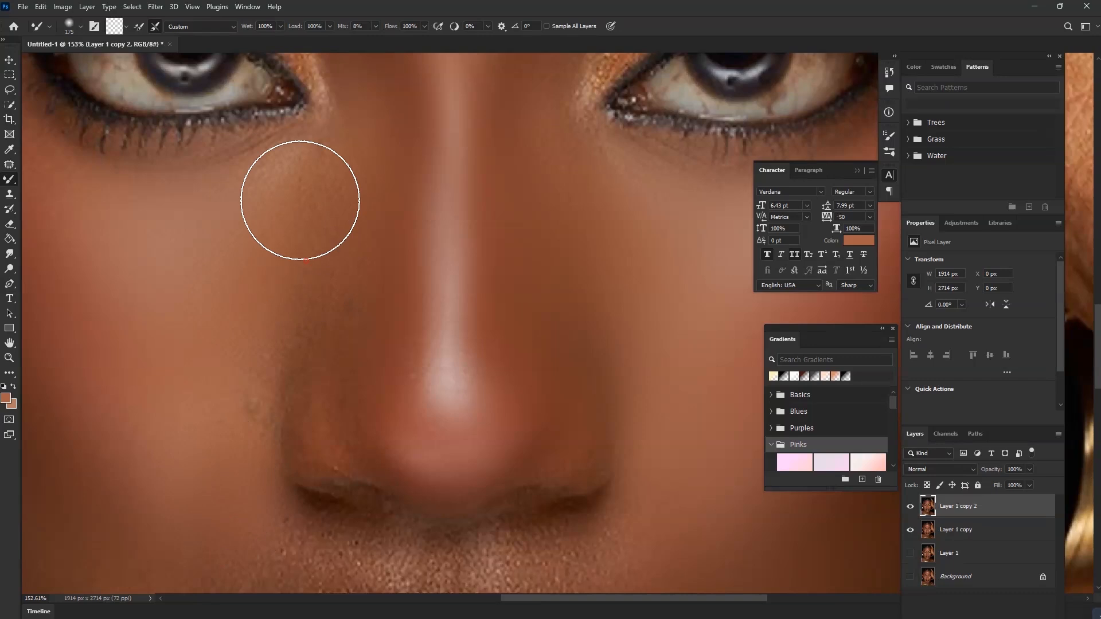
Blend the lower cheek skin beside the nose and mouth with the 175 px Mixer Brush
scroll(315, 201, "down", 5)
scroll(334, 368, "up", 3)
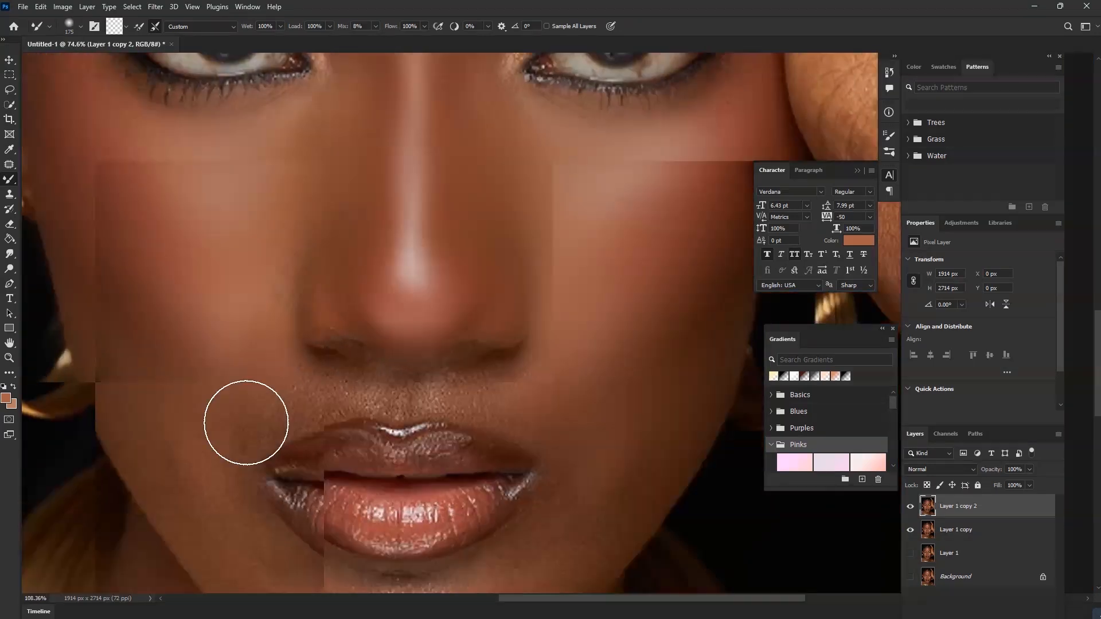
scroll(246, 423, "up", 1)
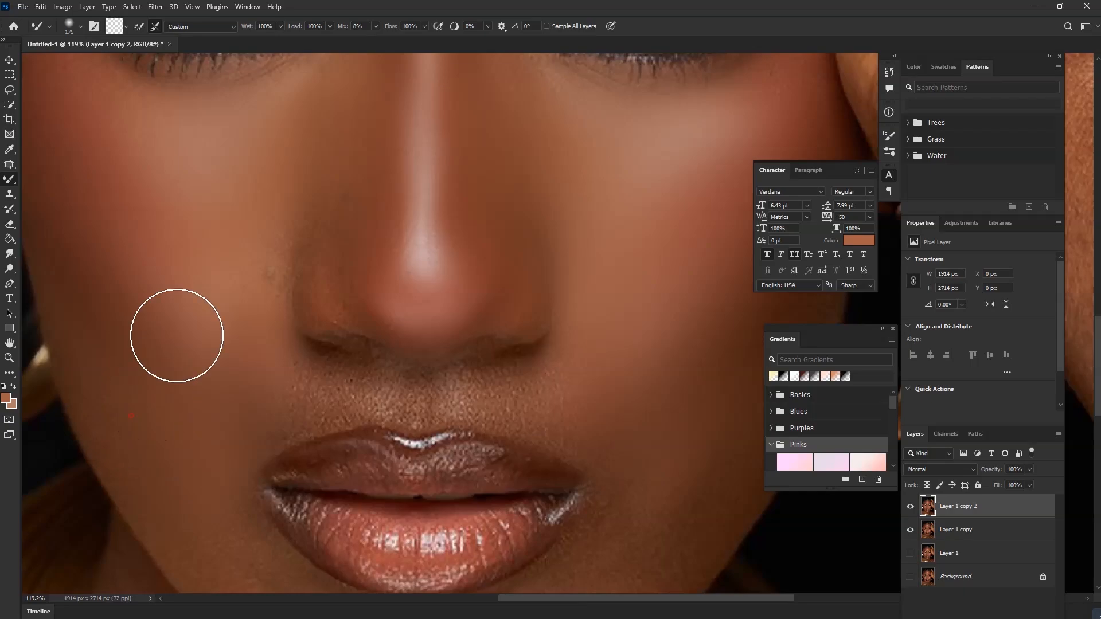
left_click_drag(110, 282, 208, 371)
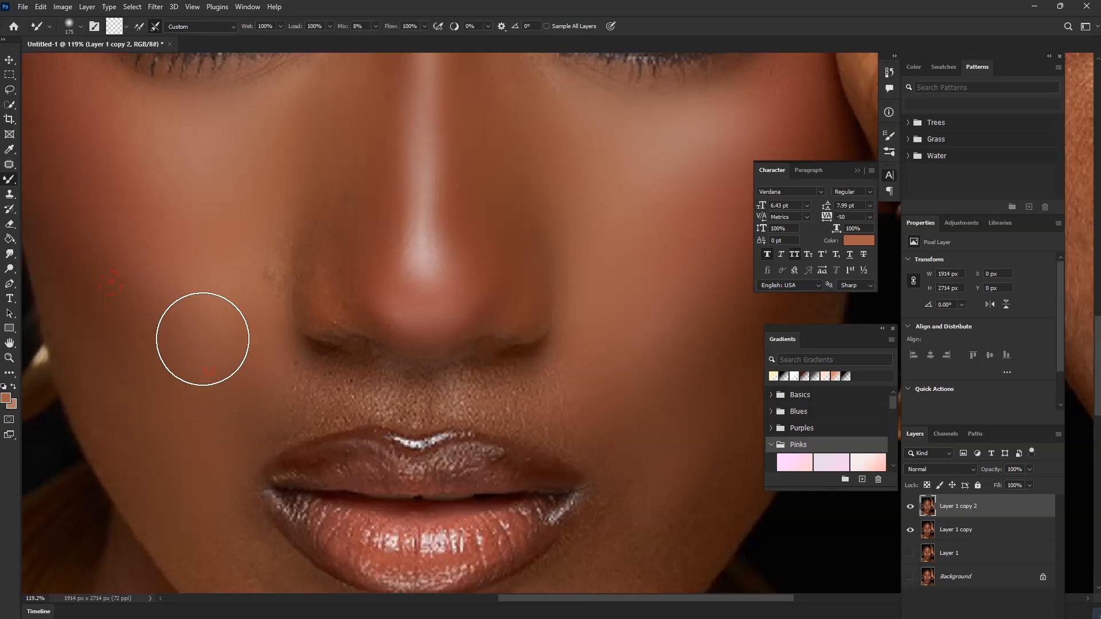
Smooth the chin and the skin around the corners of the mouth with the 175 px Mixer Brush
scroll(229, 332, "down", 3)
scroll(264, 491, "up", 1)
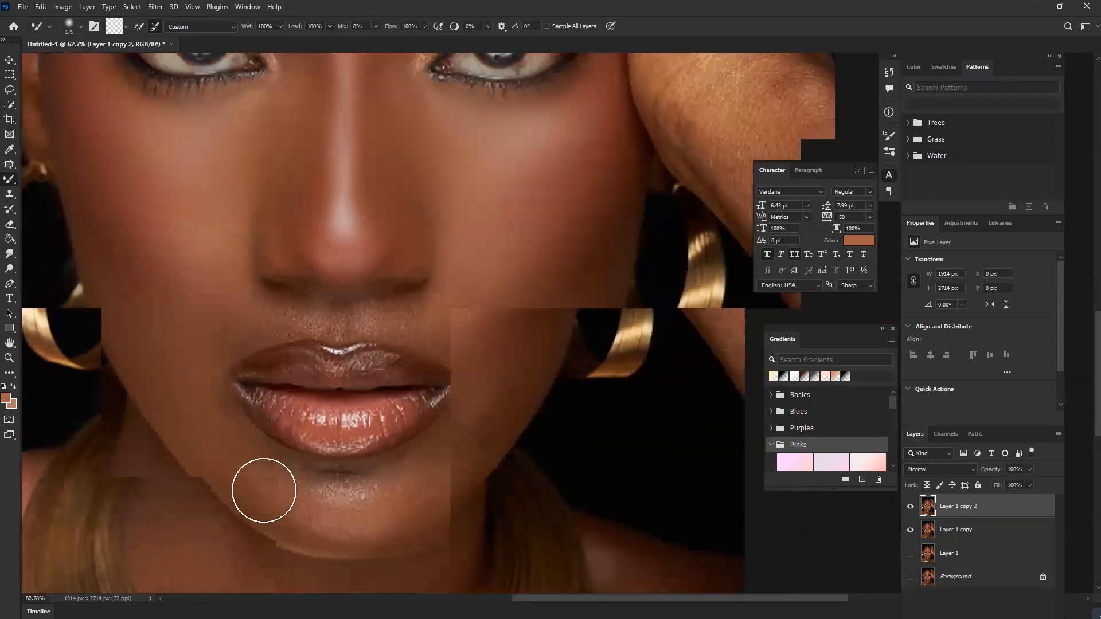
scroll(246, 481, "up", 1)
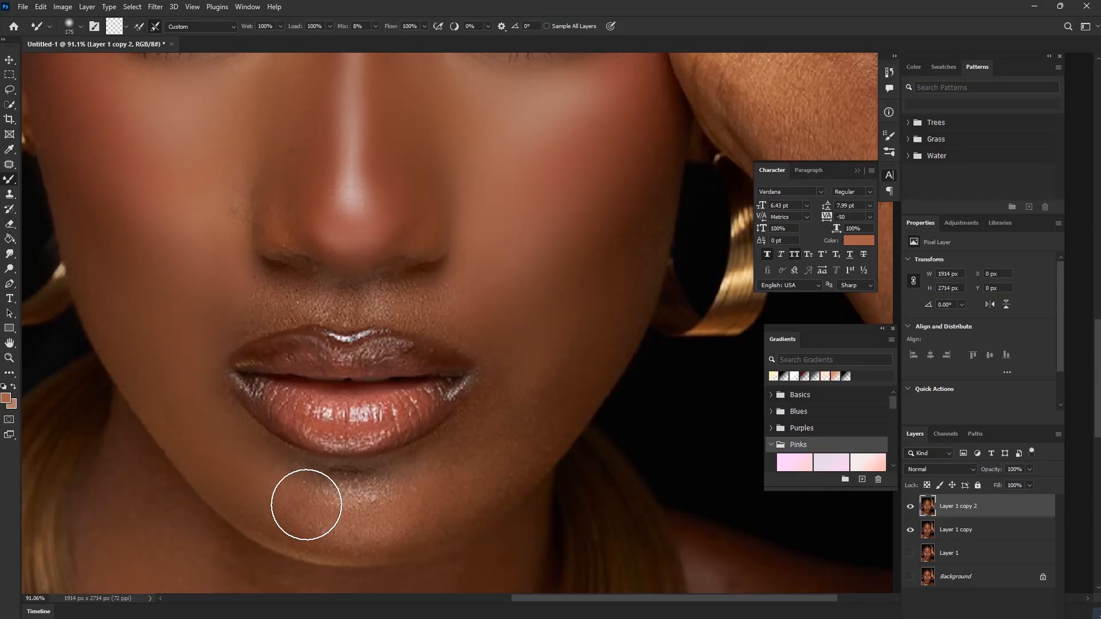
mouse_move(312, 502)
left_mouse_down()
mouse_move(355, 517)
mouse_move(365, 495)
mouse_move(356, 522)
mouse_move(310, 520)
mouse_move(389, 527)
mouse_move(413, 508)
mouse_move(340, 514)
mouse_move(414, 493)
mouse_move(412, 526)
mouse_move(383, 528)
mouse_move(487, 471)
mouse_move(469, 484)
mouse_move(465, 455)
mouse_move(537, 394)
mouse_move(523, 419)
mouse_move(561, 369)
mouse_move(527, 451)
mouse_move(538, 439)
mouse_move(524, 397)
mouse_move(502, 387)
mouse_move(498, 320)
left_mouse_up()
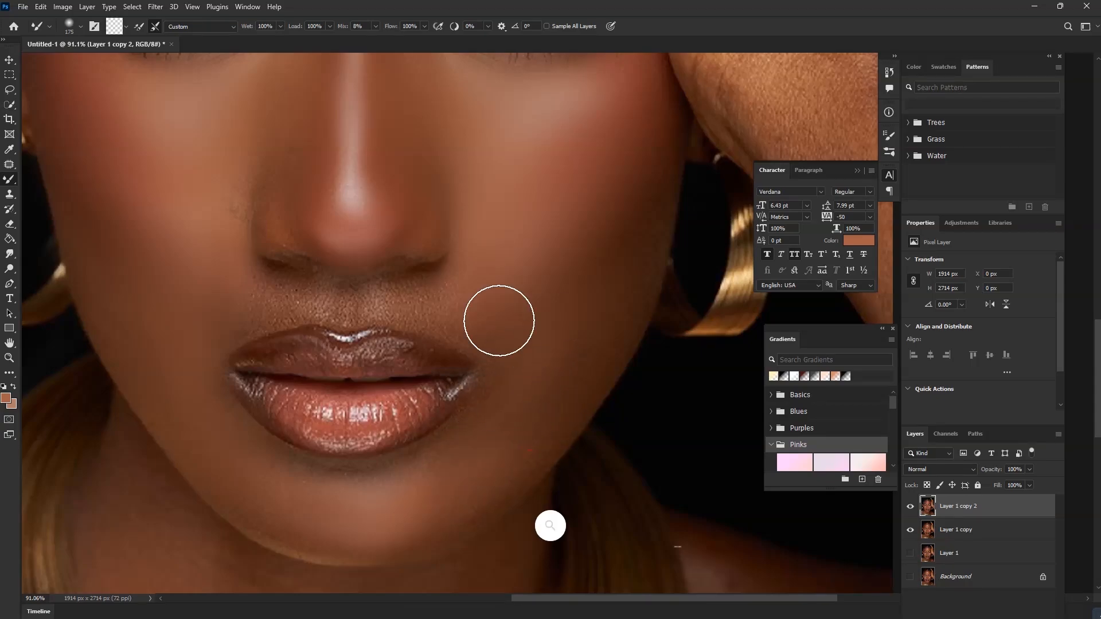
With a 125 px Mixer Brush, smooth the textured skin between the nose and the upper lip
key("bracketleft")
key("bracketleft")
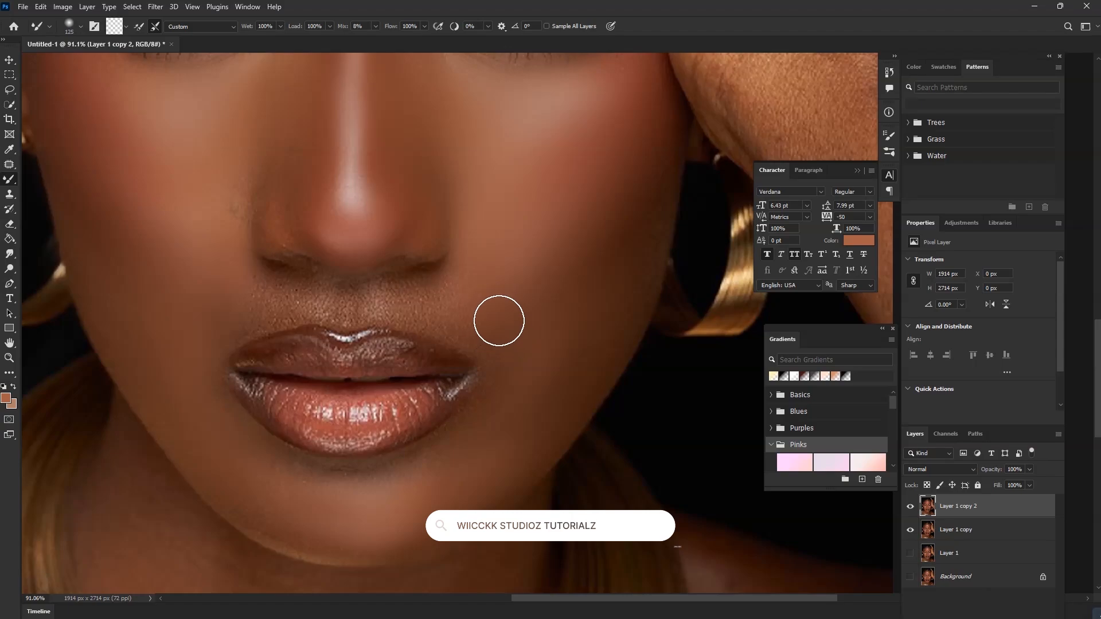
scroll(410, 317, "up", 1)
scroll(233, 295, "up", 1)
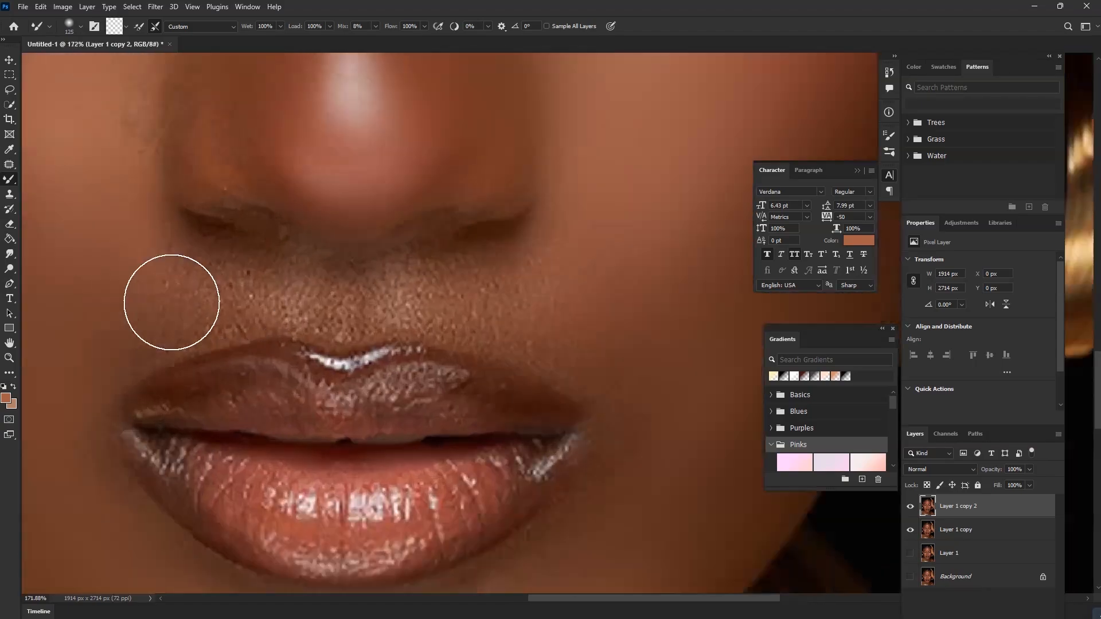
mouse_move(269, 299)
left_mouse_down()
mouse_move(240, 292)
mouse_move(306, 298)
mouse_move(299, 291)
mouse_move(301, 302)
mouse_move(342, 311)
mouse_move(341, 289)
mouse_move(340, 318)
mouse_move(339, 296)
mouse_move(339, 317)
mouse_move(437, 277)
mouse_move(434, 301)
mouse_move(511, 286)
mouse_move(435, 323)
mouse_move(521, 311)
mouse_move(509, 298)
mouse_move(616, 378)
mouse_move(542, 270)
left_mouse_up()
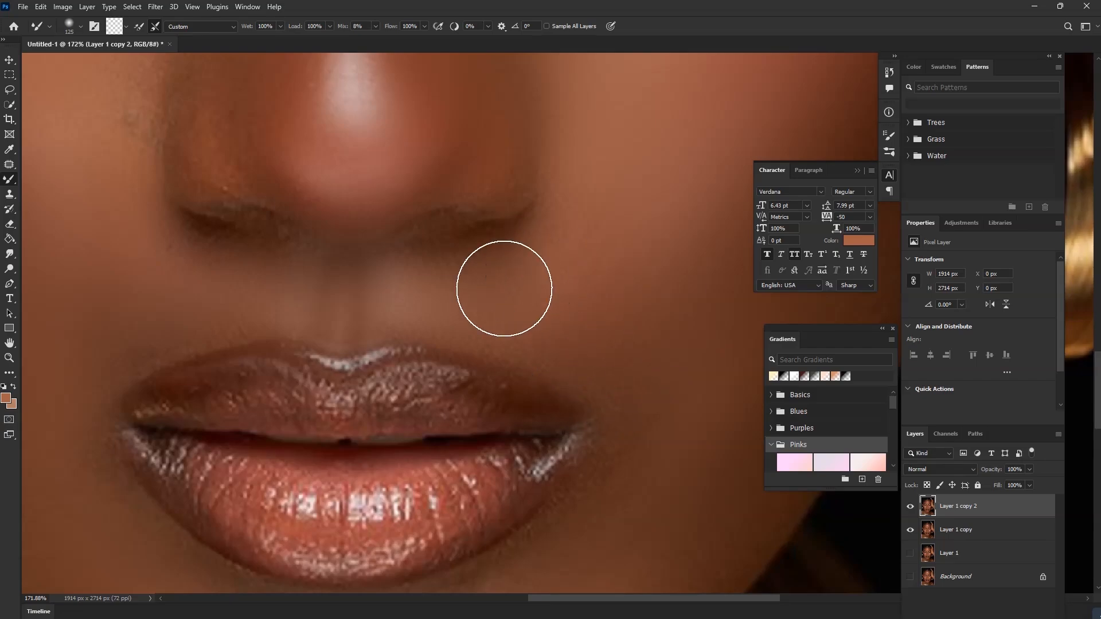
Check the skin around the nose and compare the whole portrait with and without Layer 1 copy 2
scroll(398, 315, "down", 5)
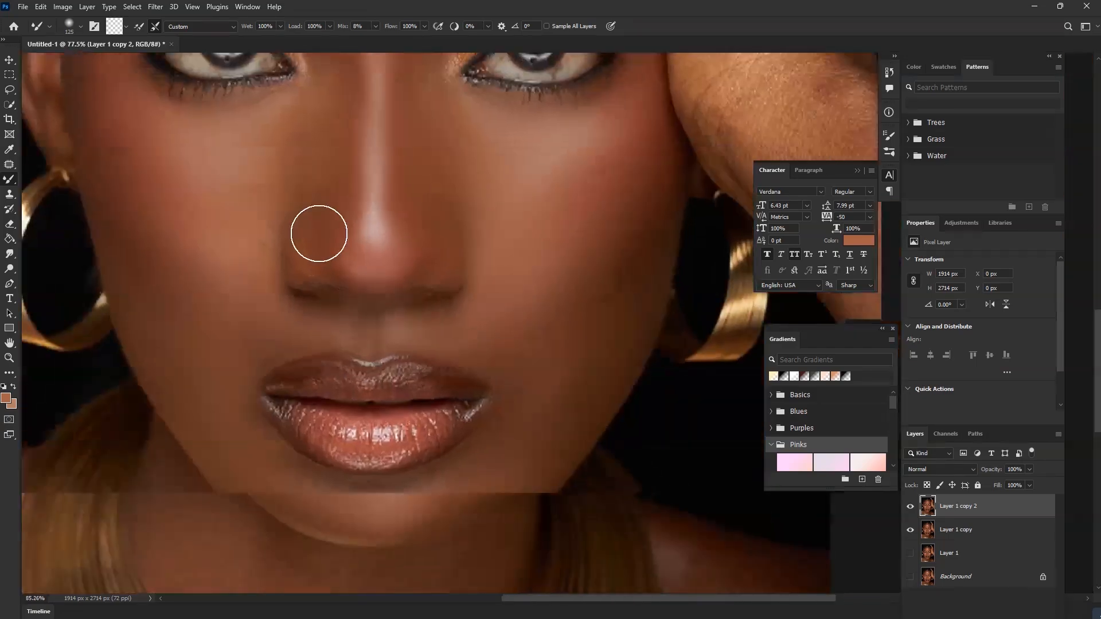
scroll(295, 275, "up", 3)
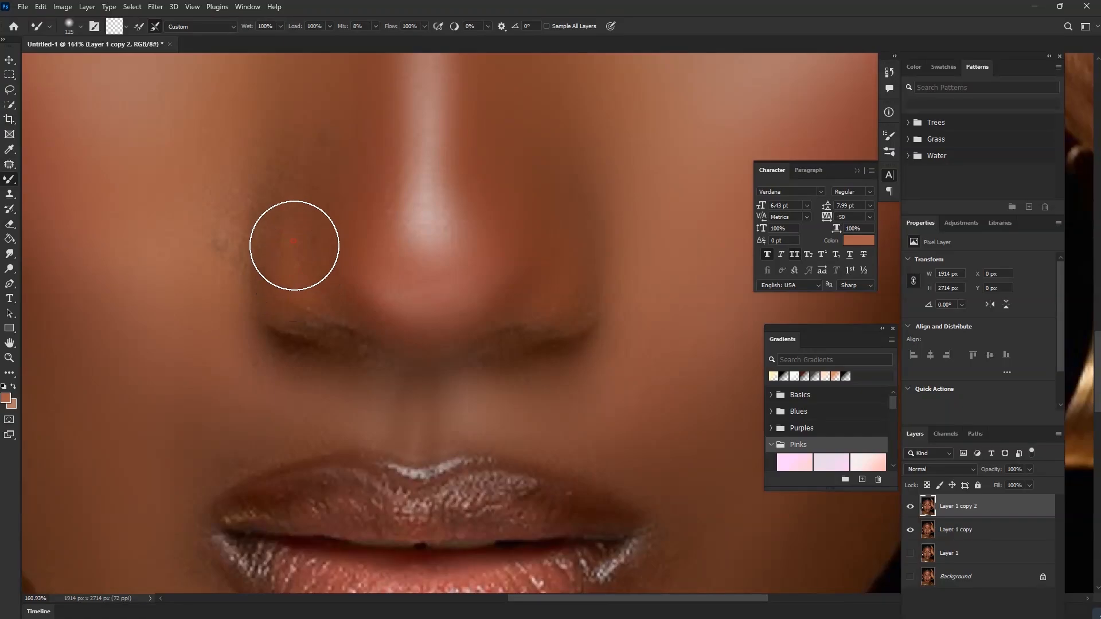
scroll(384, 369, "down", 5)
scroll(338, 361, "down", 5)
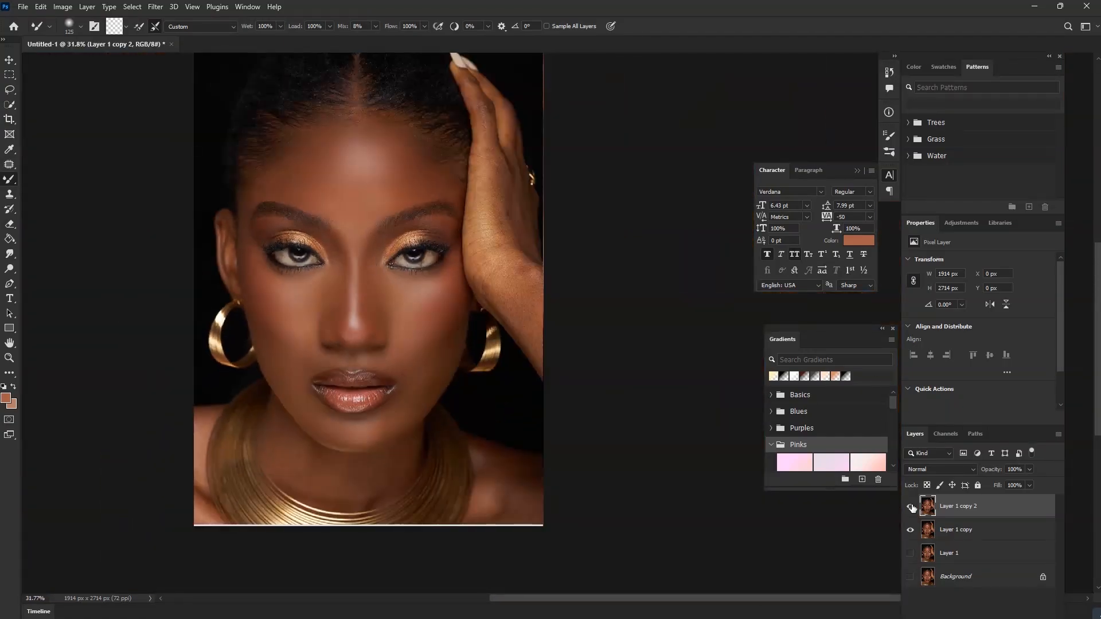
left_click(910, 507)
left_click(911, 507)
With a 400 px Mixer Brush, smooth the skin of the neck and the shoulder beside the necklace
scroll(497, 501, "up", 4)
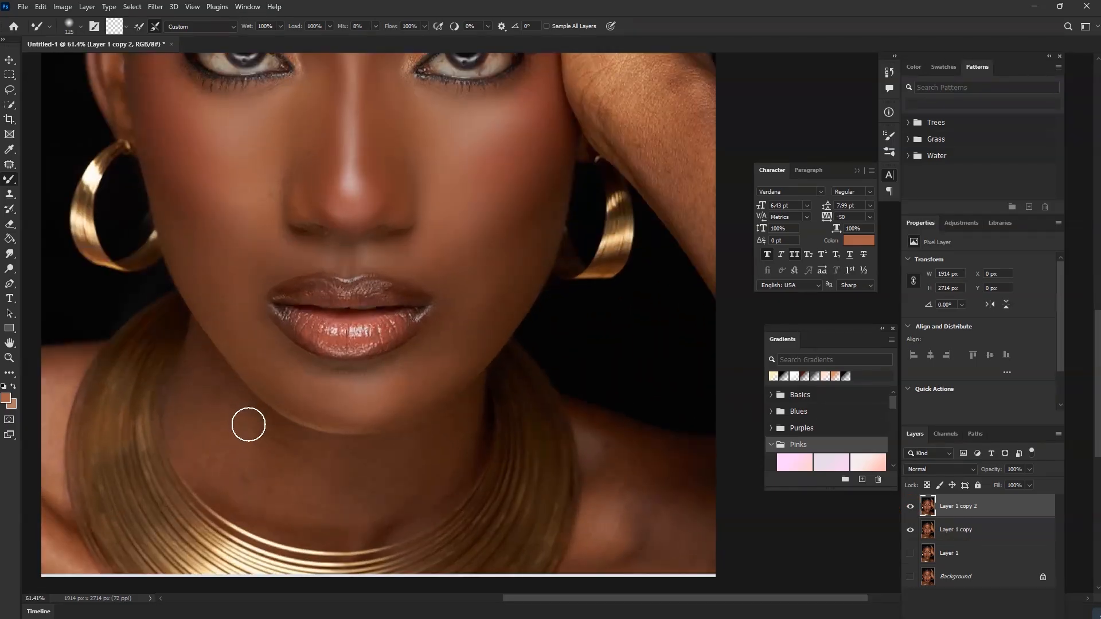
key("bracketright")
key("bracketright")
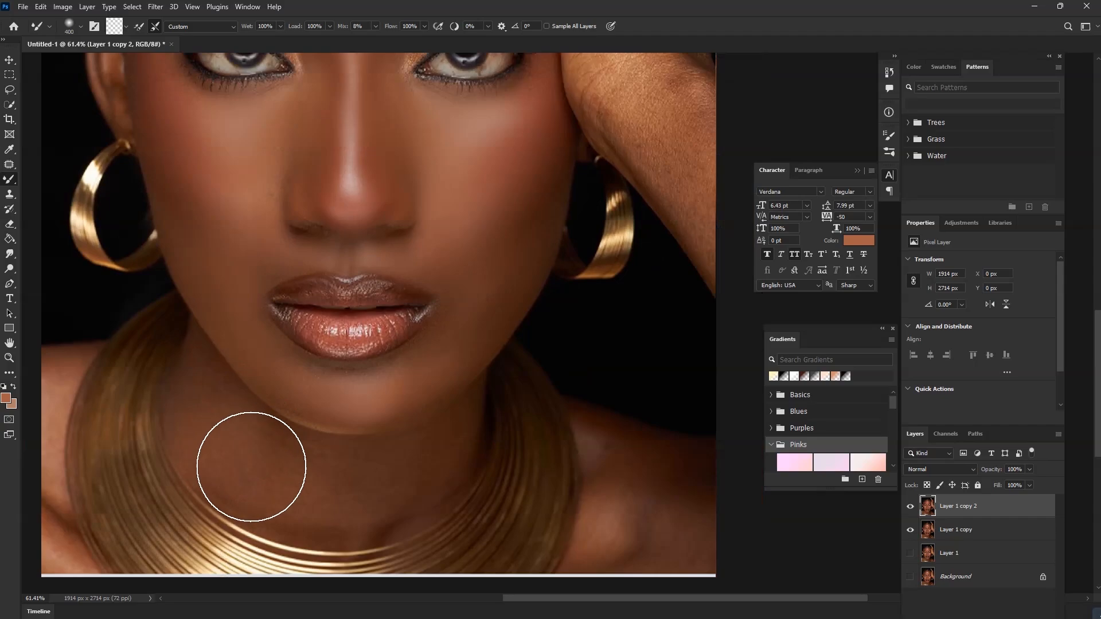
mouse_move(251, 467)
left_mouse_down()
mouse_move(354, 487)
mouse_move(329, 483)
mouse_move(417, 464)
left_mouse_up()
mouse_move(566, 506)
left_mouse_down()
mouse_move(646, 521)
mouse_move(645, 511)
left_mouse_up()
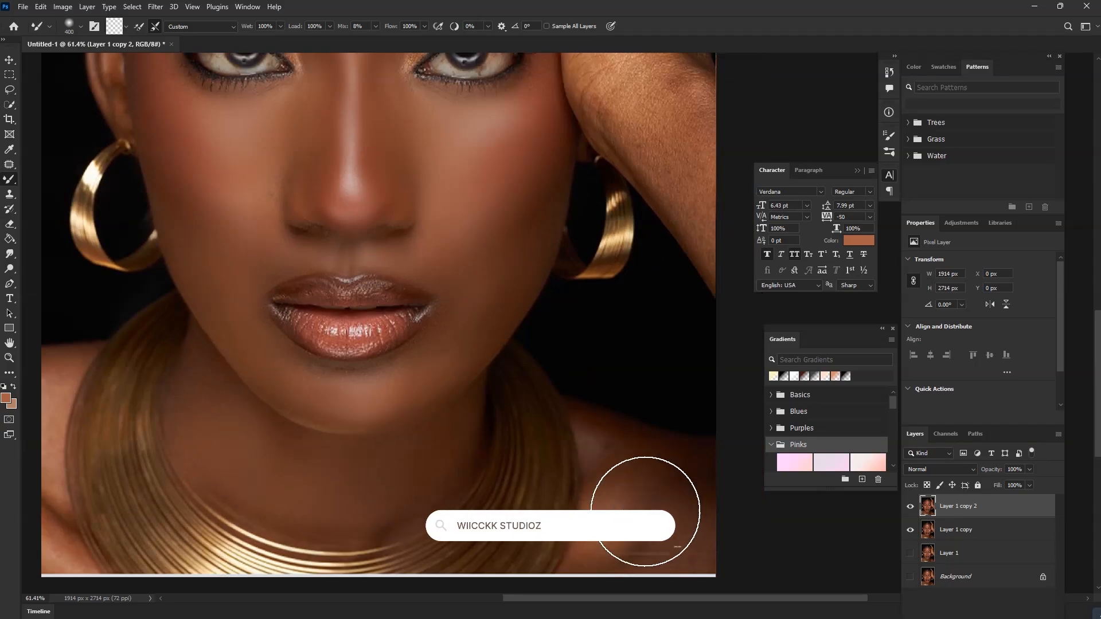
Blend the skin of the forearm and wrist beside the face with the 400 px Mixer Brush
scroll(435, 402, "down", 3)
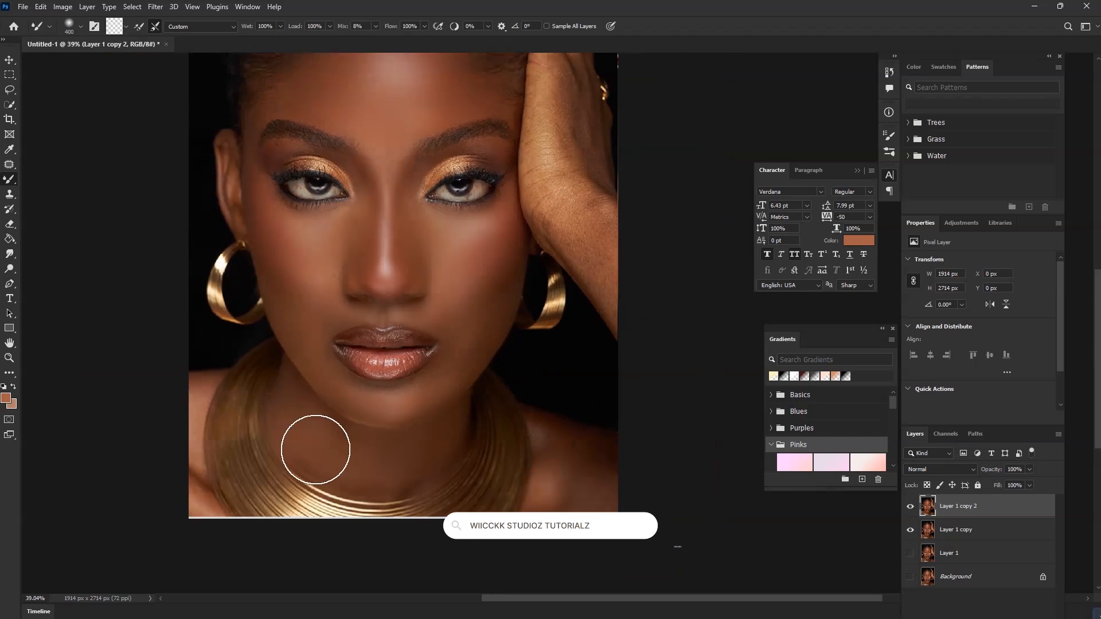
scroll(368, 401, "down", 1)
scroll(543, 206, "up", 3)
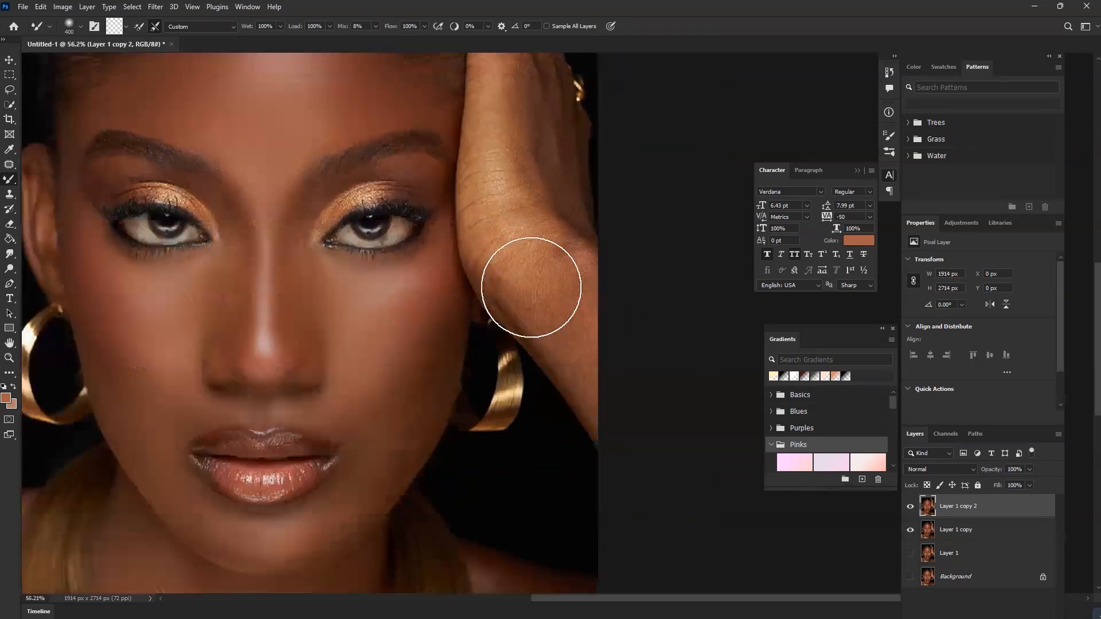
left_click_drag(531, 287, 538, 296)
mouse_move(588, 349)
left_mouse_down()
mouse_move(606, 367)
mouse_move(582, 319)
left_mouse_up()
left_click_drag(511, 236, 509, 215)
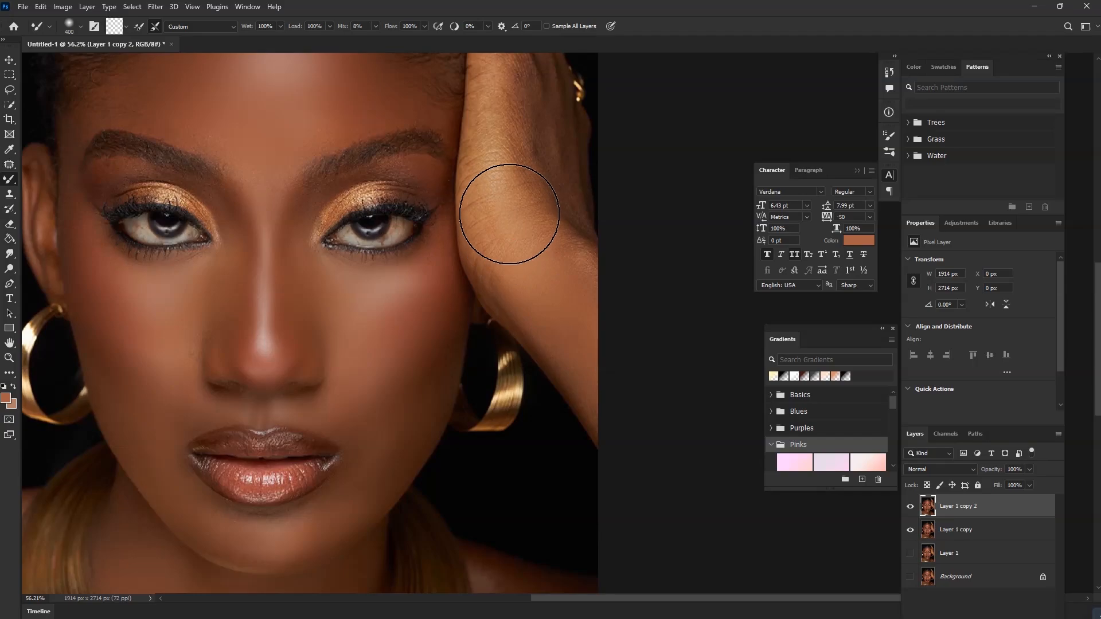
Smooth the back of the raised hand above the wrist with the 400 px Mixer Brush
scroll(212, 294, "down", 2)
scroll(184, 147, "up", 2)
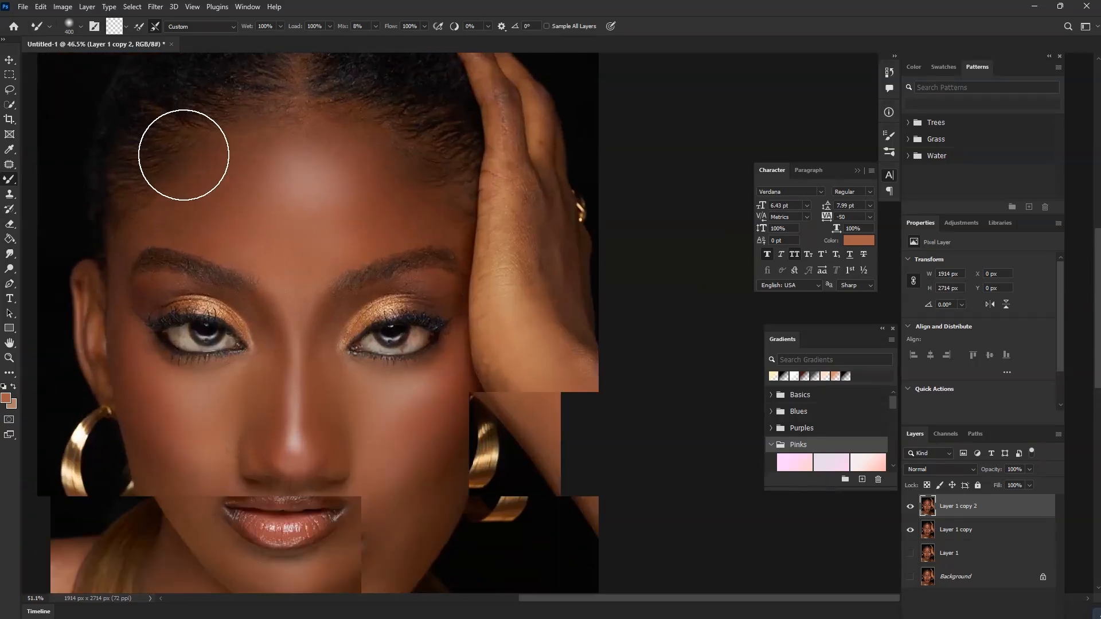
scroll(549, 160, "up", 3)
mouse_move(509, 260)
left_mouse_down()
mouse_move(508, 244)
mouse_move(517, 287)
mouse_move(513, 269)
mouse_move(503, 287)
left_mouse_up()
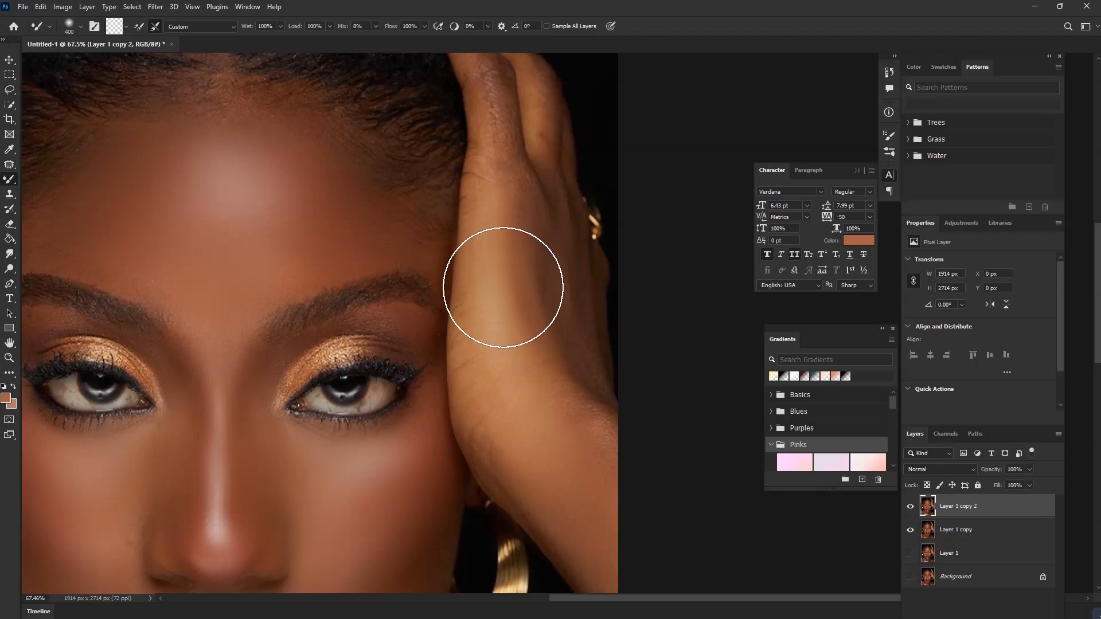
Examine the face, forehead and hand for remaining uneven skin texture
scroll(502, 287, "down", 3)
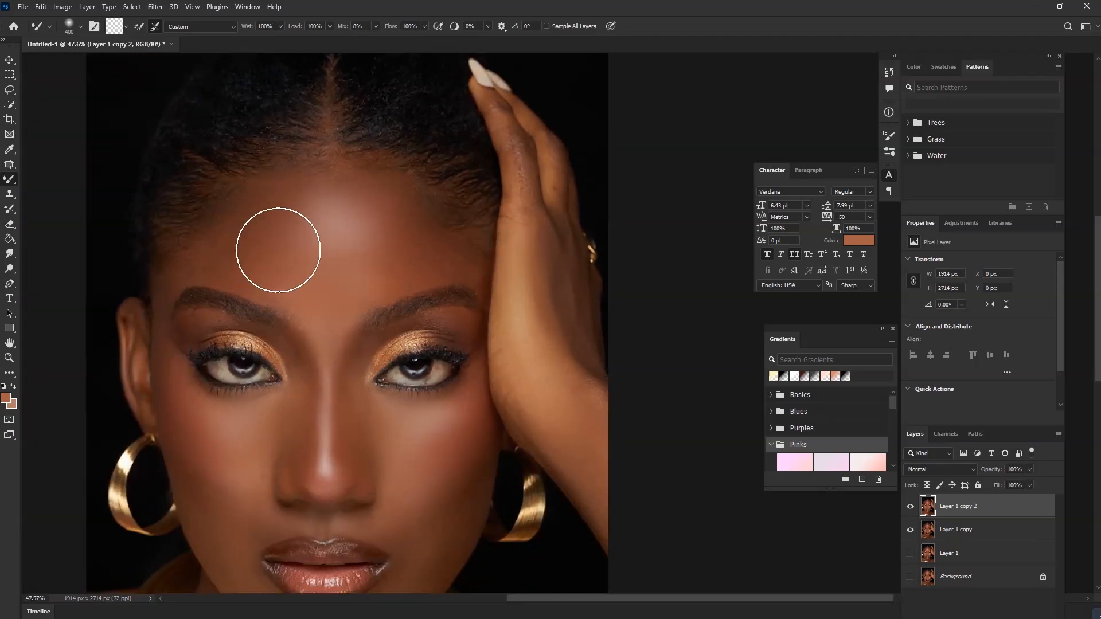
scroll(245, 450, "up", 3)
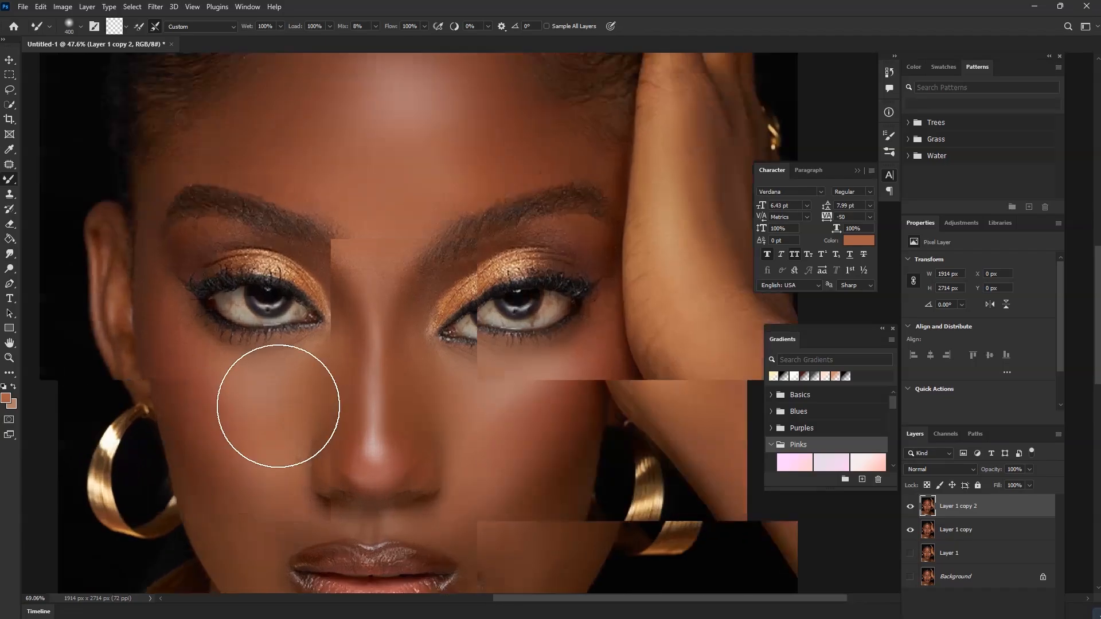
scroll(283, 393, "down", 2)
scroll(356, 270, "up", 3)
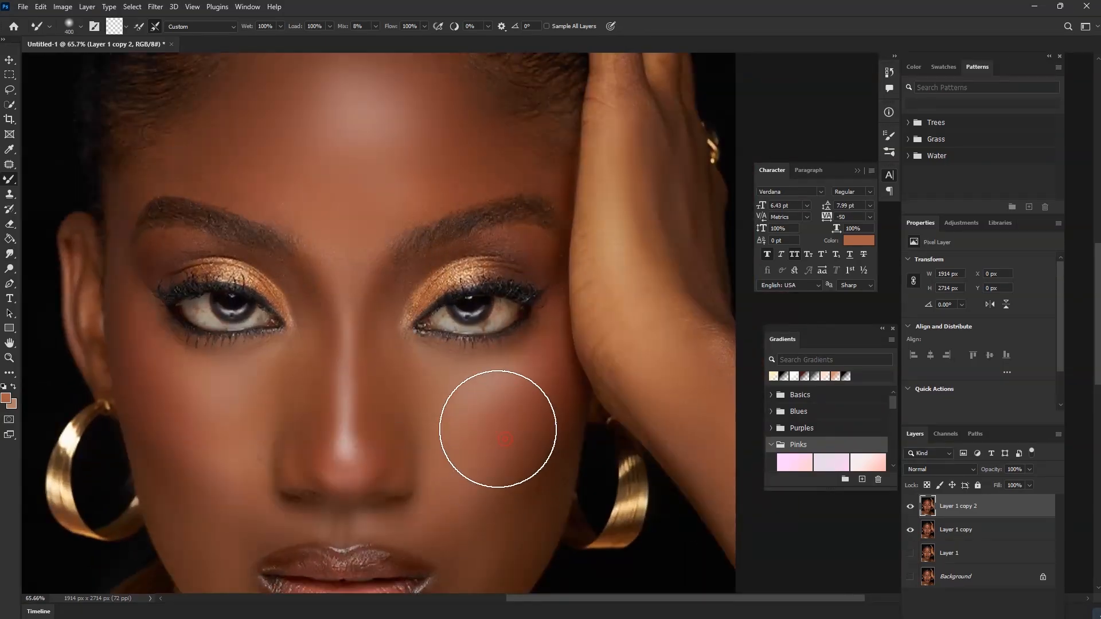
scroll(233, 432, "down", 1)
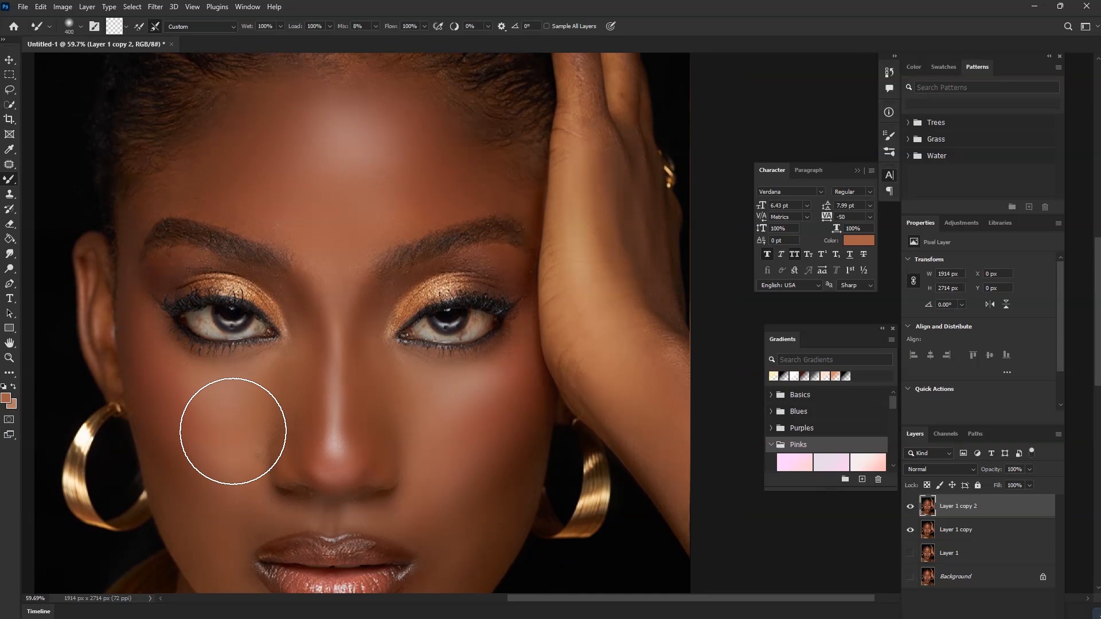
scroll(358, 316, "down", 3)
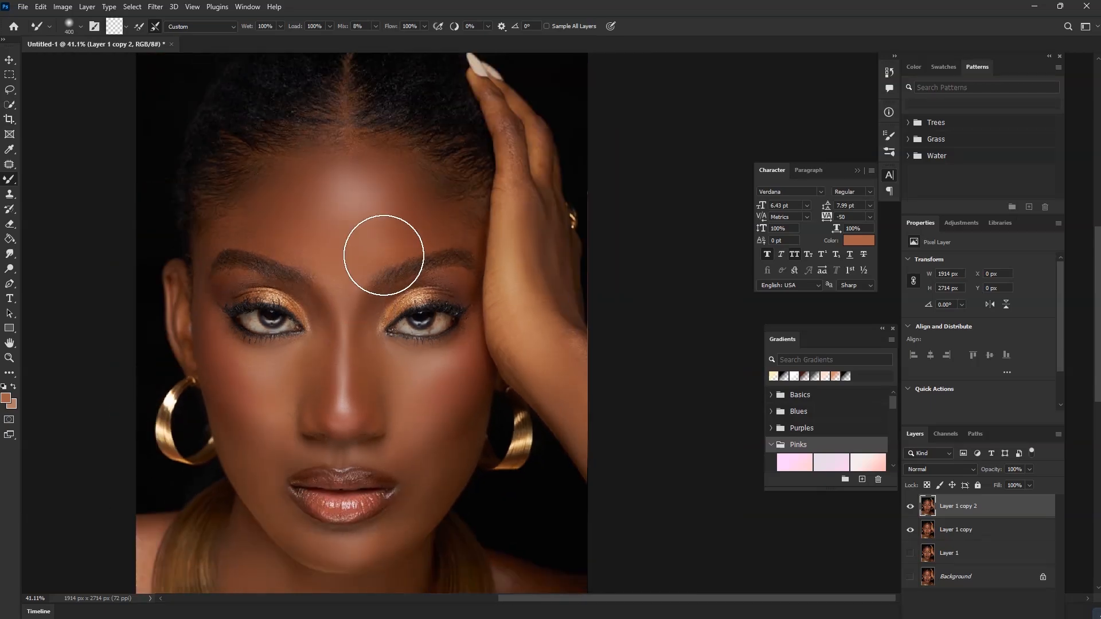
With a 200 px Mixer Brush, blend the knuckles and fingers of the raised hand into the back of the hand
scroll(383, 255, "up", 2)
scroll(533, 130, "up", 5)
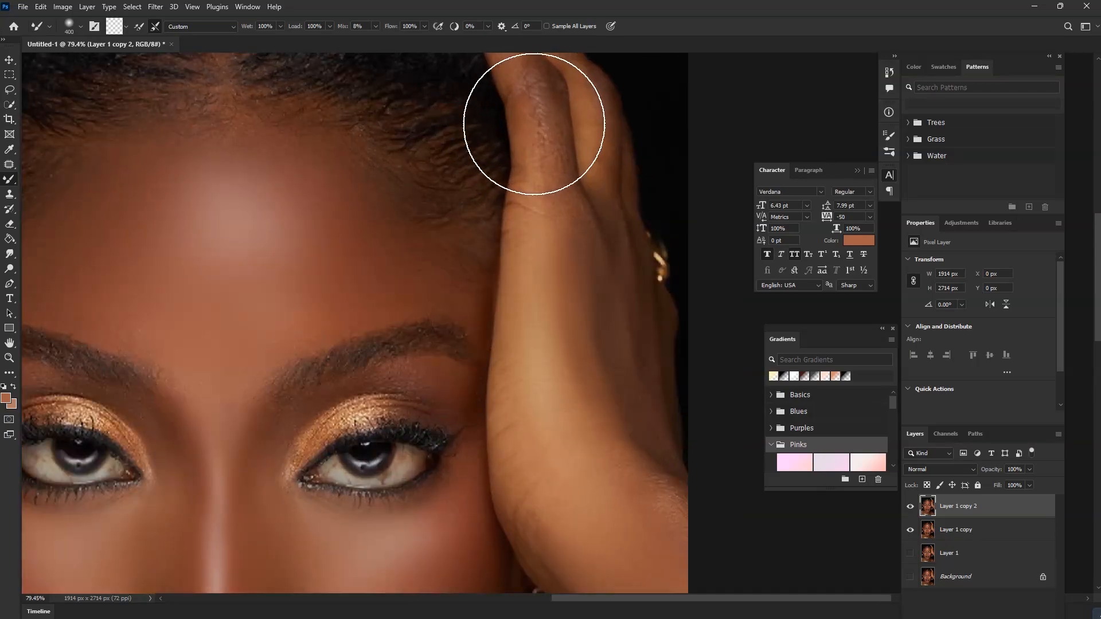
key("bracketleft")
key("bracketleft")
key("bracketleft")
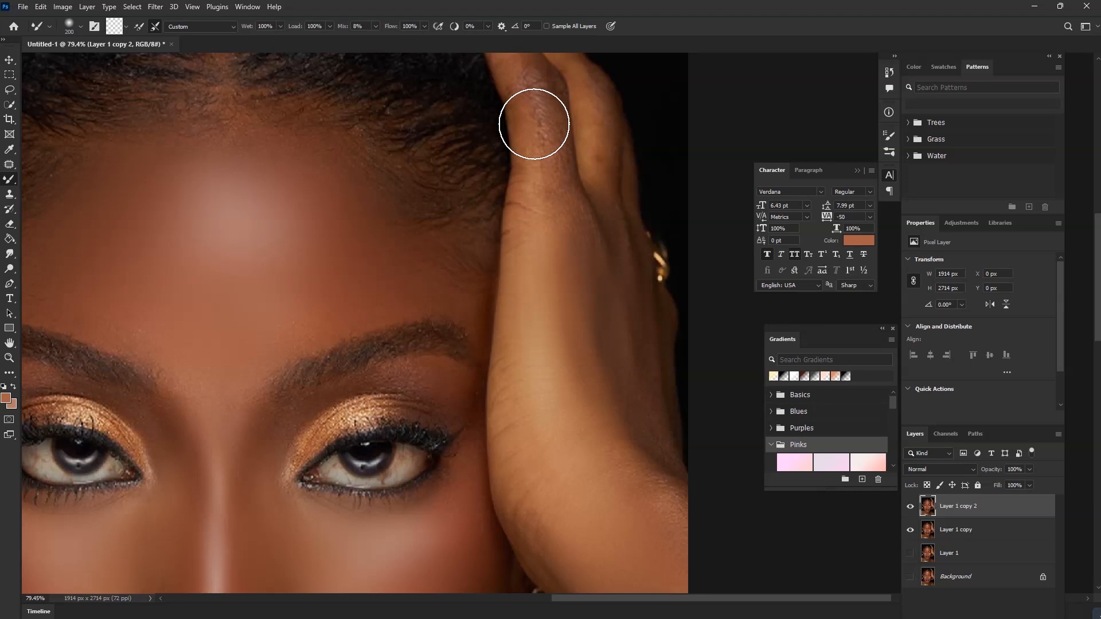
left_click_drag(535, 114, 535, 118)
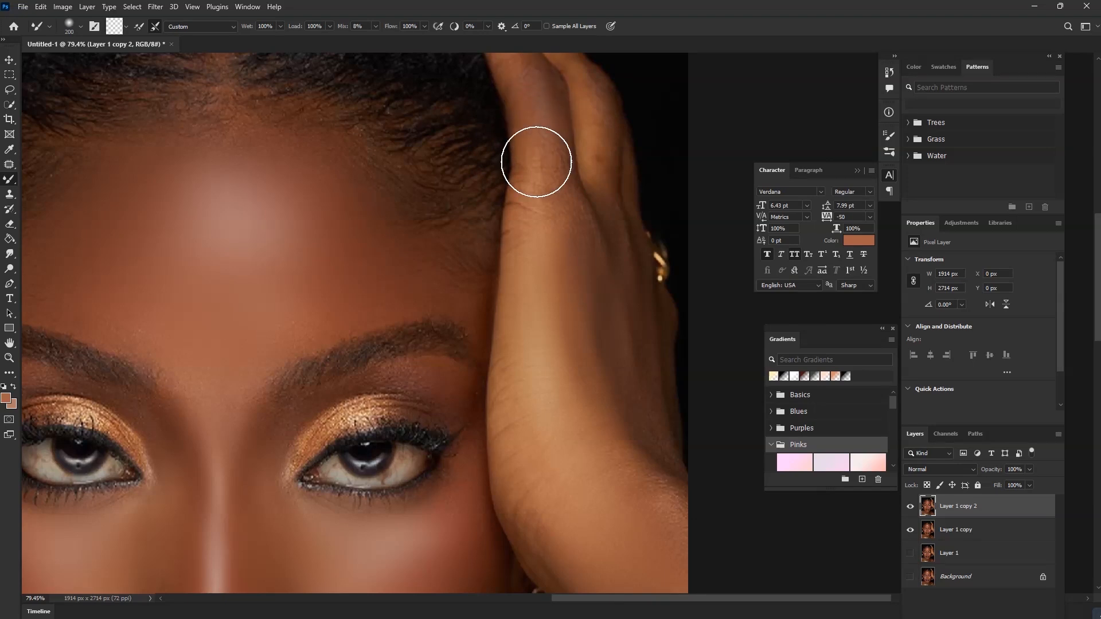
left_click_drag(536, 162, 535, 149)
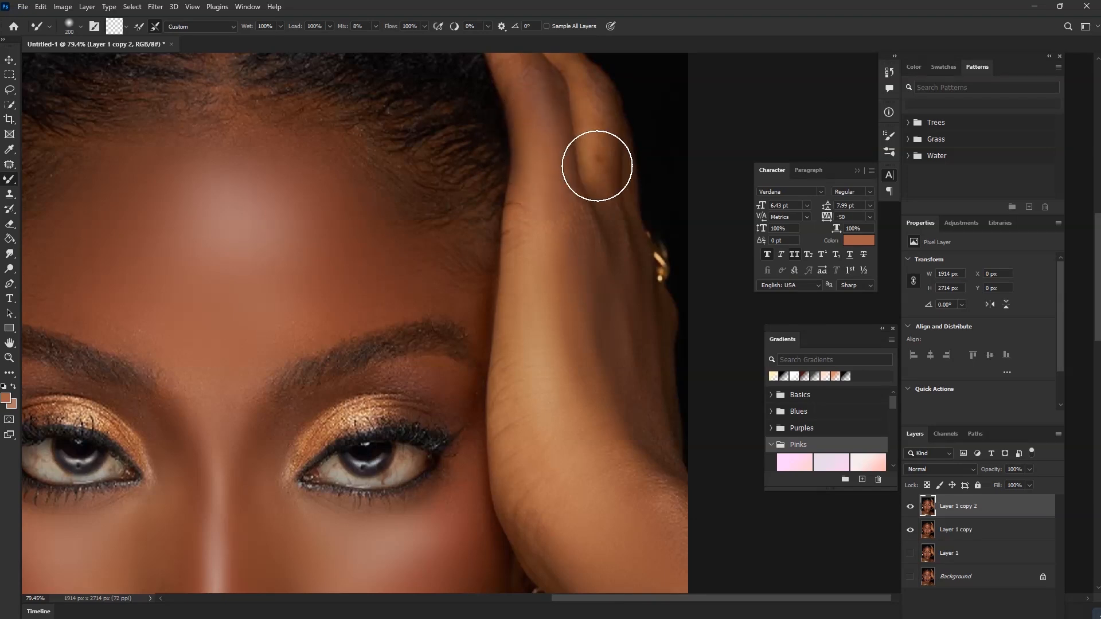
left_click_drag(594, 167, 592, 150)
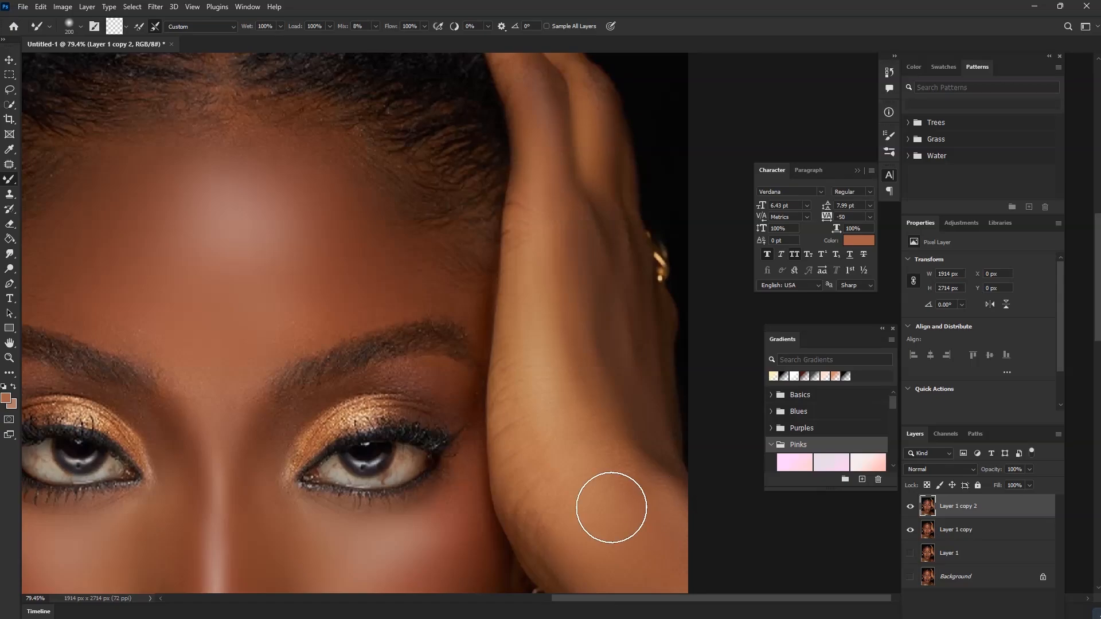
With the 200 px Mixer Brush, blend the skin between the eyelid and outer eyebrow on the side nearest the raised hand
scroll(611, 508, "down", 5)
scroll(476, 329, "up", 3)
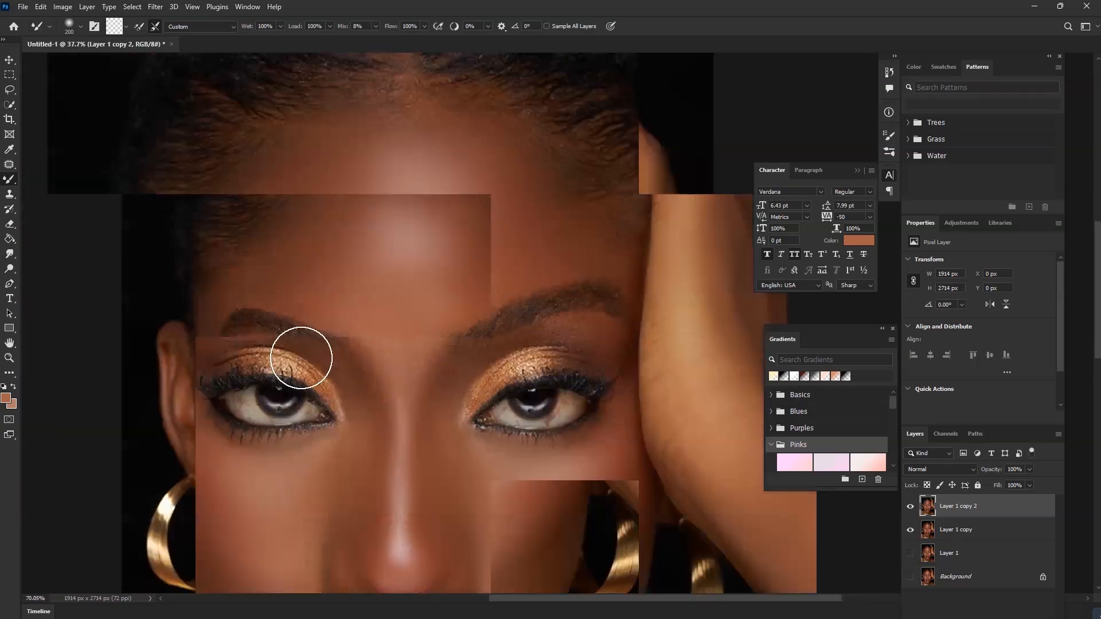
scroll(301, 357, "up", 2)
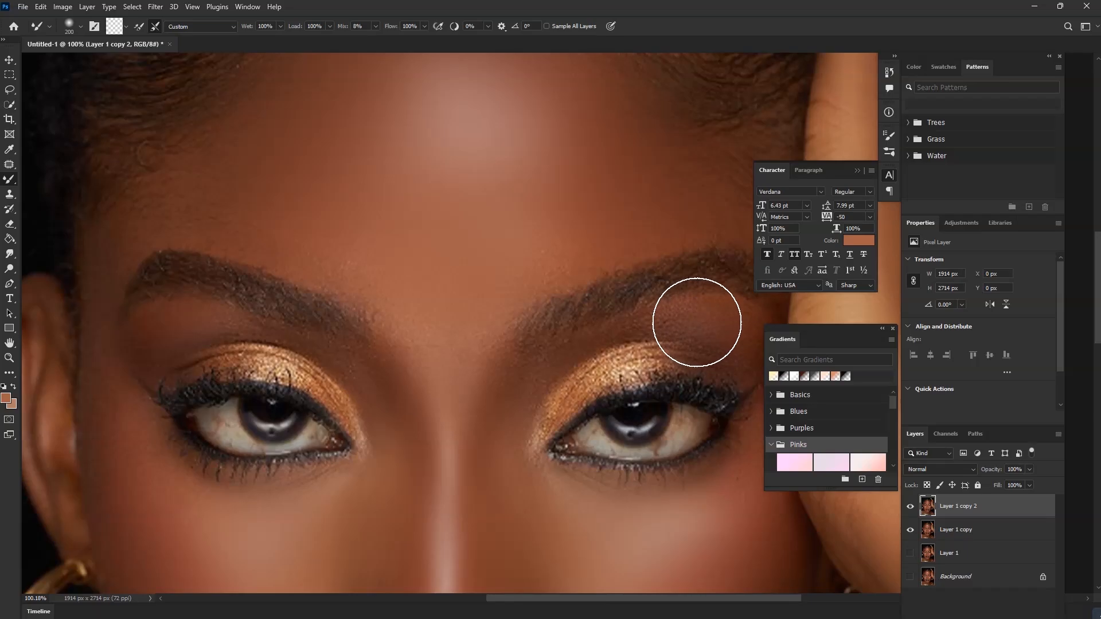
mouse_move(685, 322)
left_mouse_down()
mouse_move(699, 336)
mouse_move(678, 338)
left_mouse_up()
mouse_move(497, 392)
left_mouse_down()
mouse_move(511, 383)
mouse_move(474, 376)
mouse_move(452, 344)
mouse_move(413, 337)
mouse_move(420, 331)
mouse_move(354, 251)
mouse_move(373, 266)
mouse_move(545, 251)
left_mouse_up()
Smooth the skin around the temple and outer eyebrow on the ear side of the face with the 200 px Mixer Brush
scroll(452, 305, "down", 4)
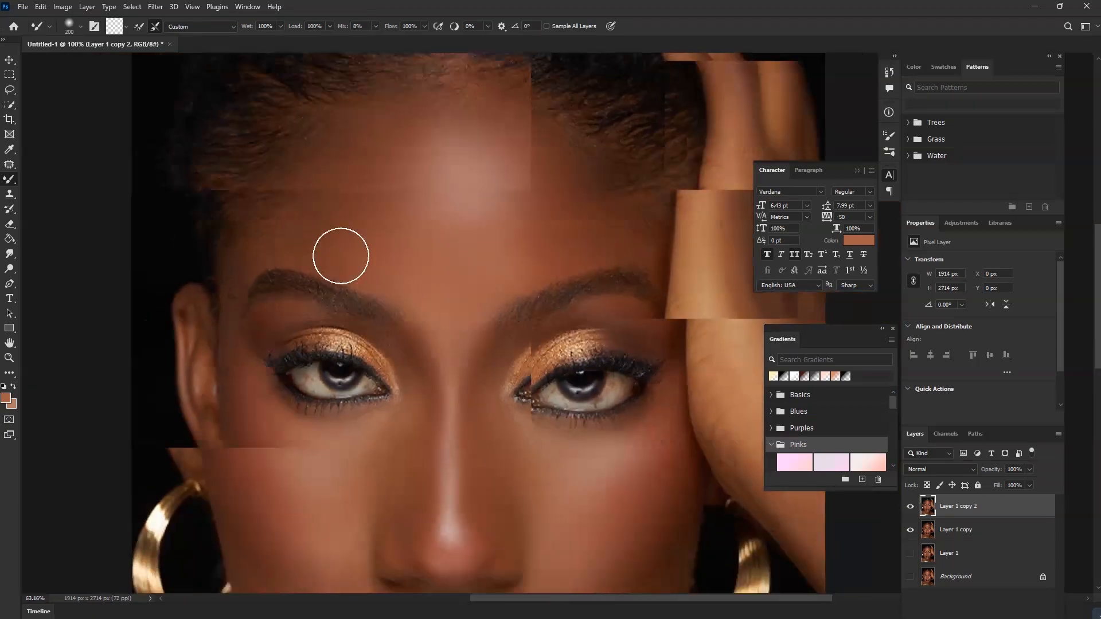
scroll(341, 255, "up", 4)
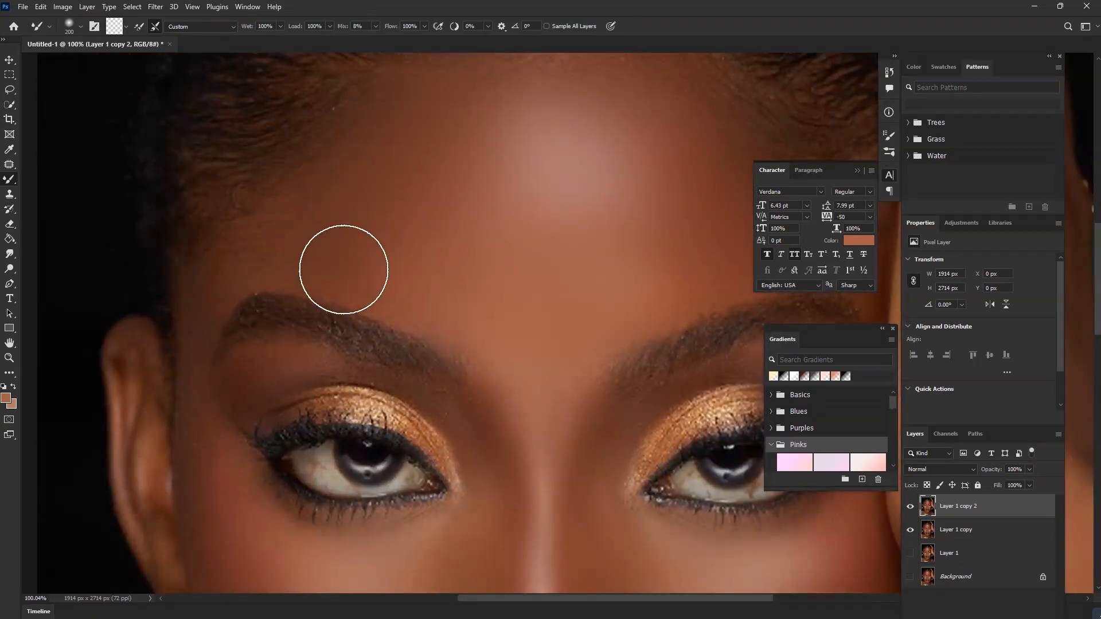
left_click_drag(236, 264, 254, 256)
scroll(255, 259, "down", 7)
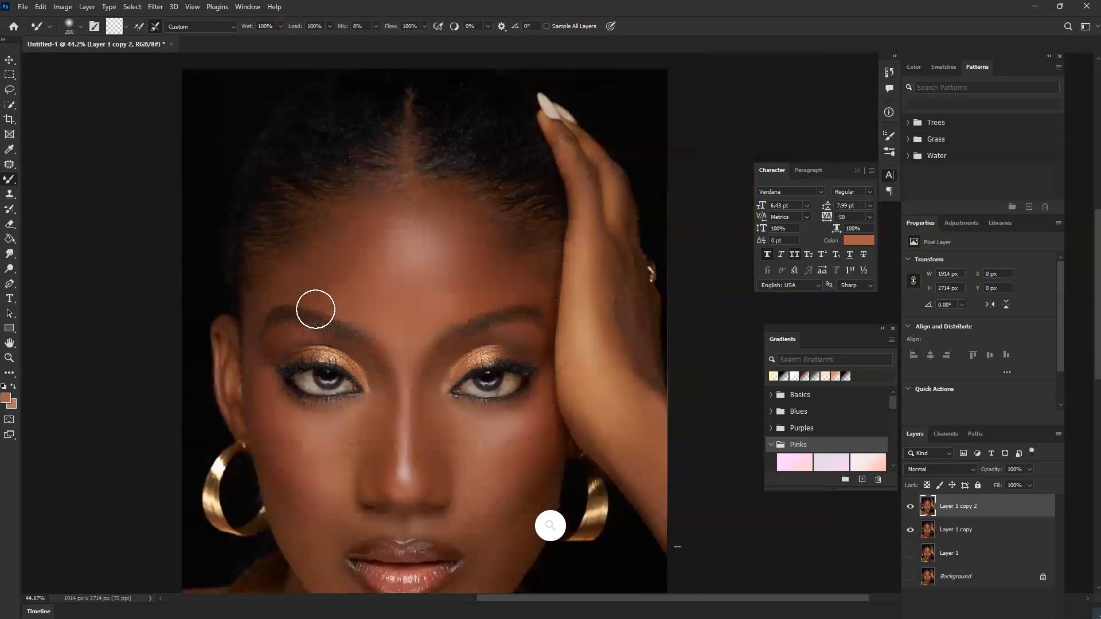
left_click_drag(270, 405, 263, 395)
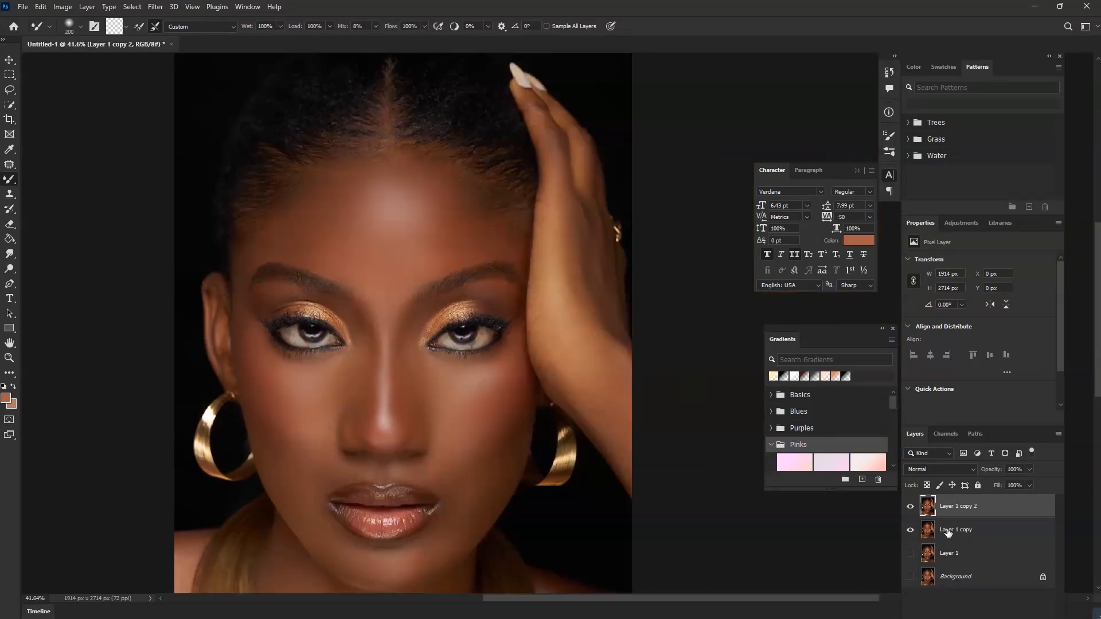
Compare the portrait with and without the smoothed layer, and move Layer 1 copy above Layer 1 copy 2
left_click(908, 513)
left_click(909, 513)
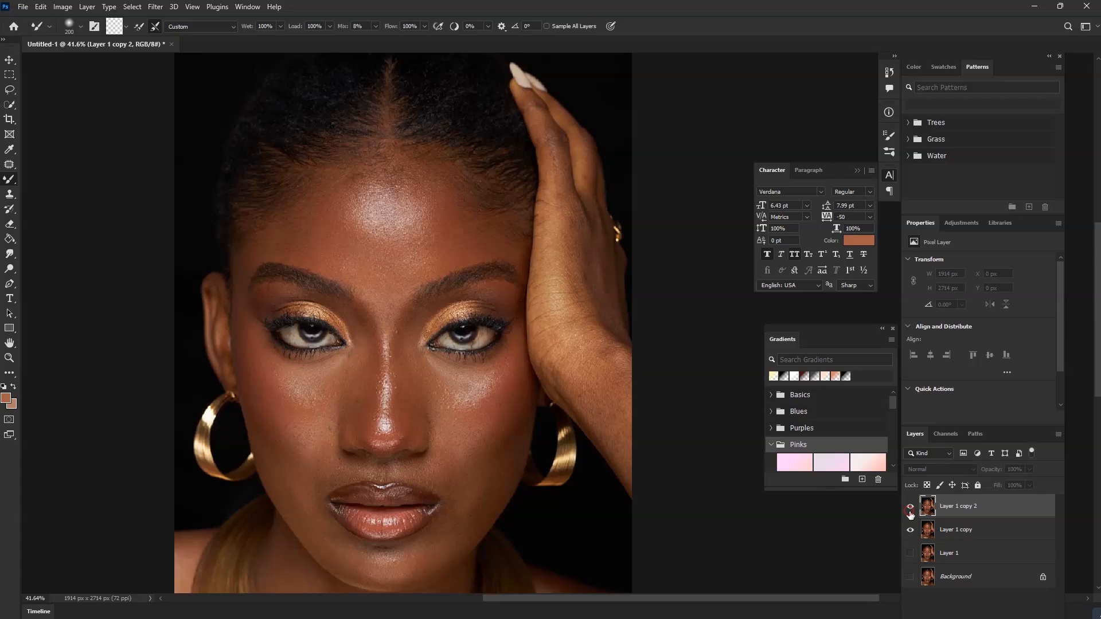
left_click(959, 530)
left_click_drag(946, 526, 948, 503)
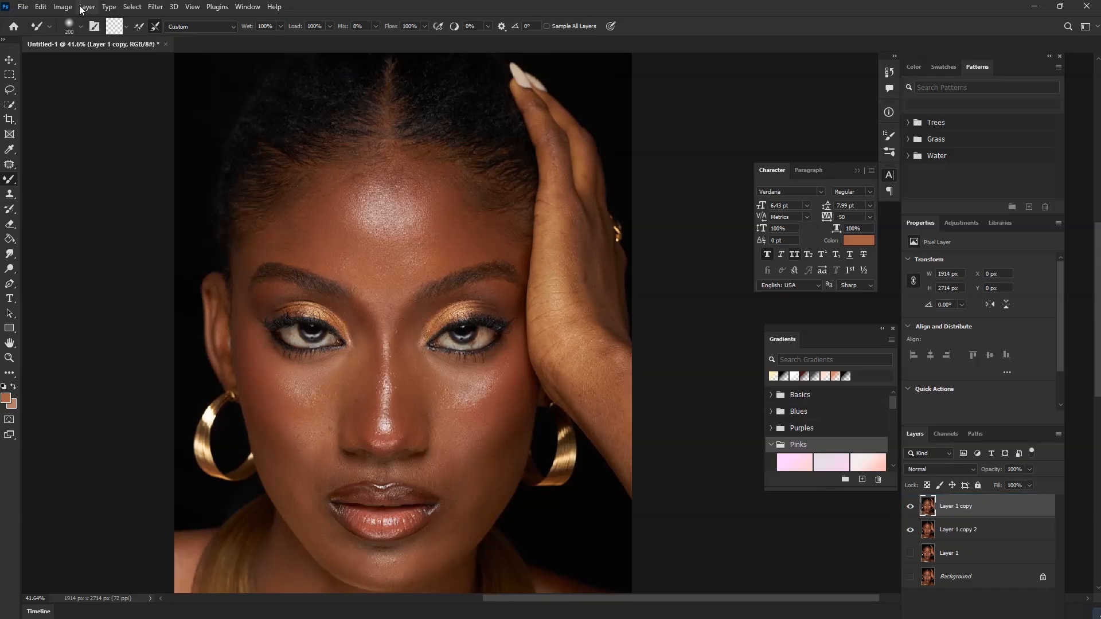
Convert Layer 1 copy to grayscale tones with a Black & White adjustment using the Default preset
left_click(62, 6)
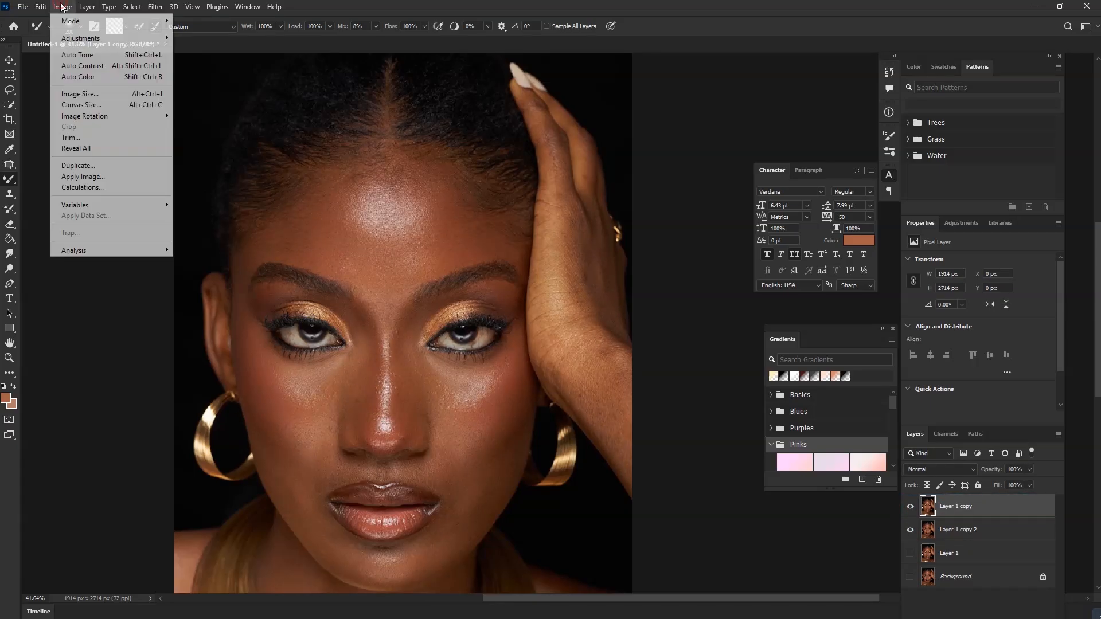
left_click(79, 41)
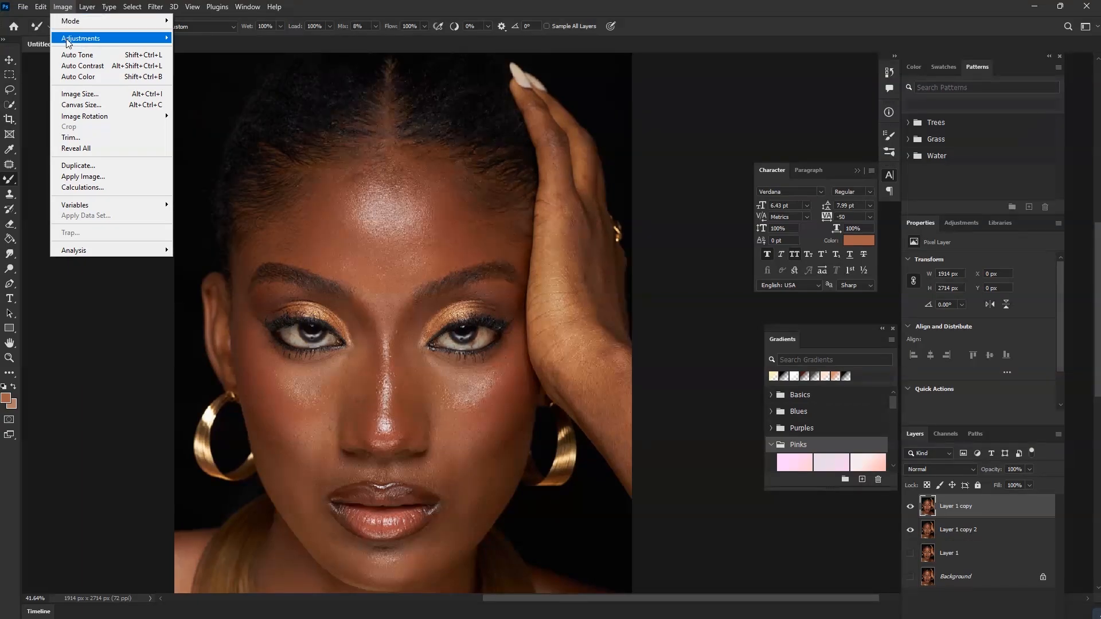
left_click(233, 125)
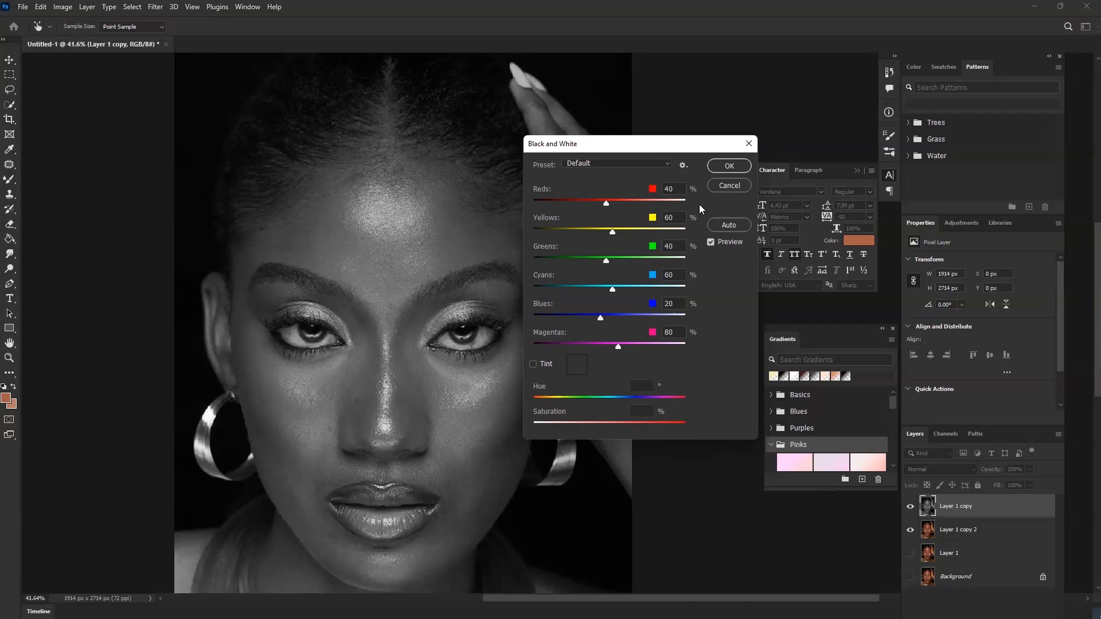
left_click(729, 165)
key("b")
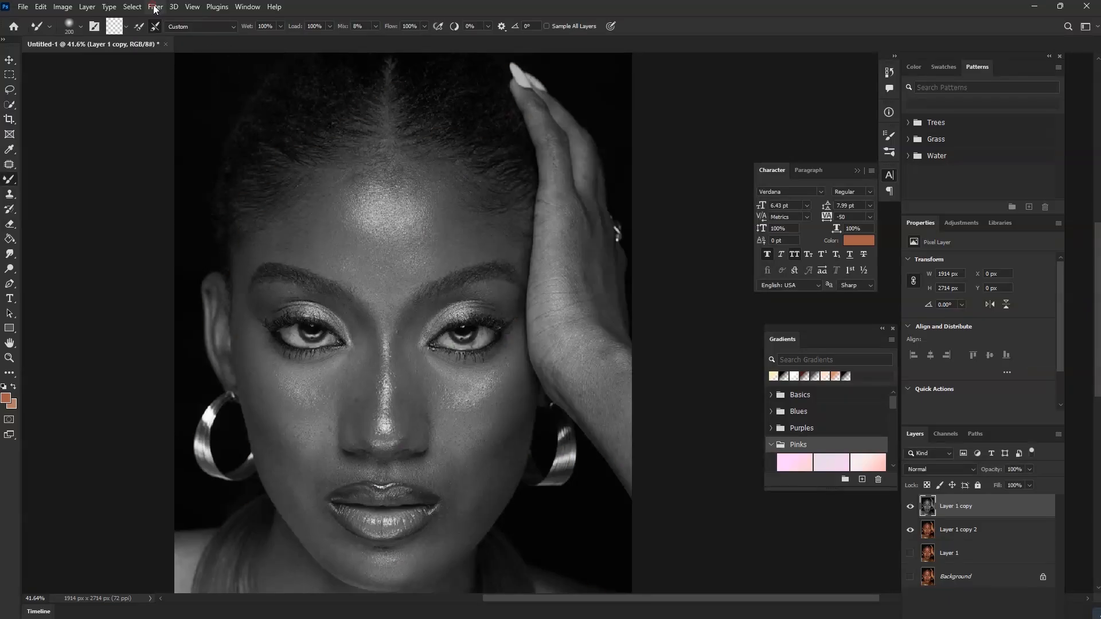
Apply a High Pass filter with a 2.1-pixel radius to Layer 1 copy and set its blend mode to Linear Light
left_click(155, 7)
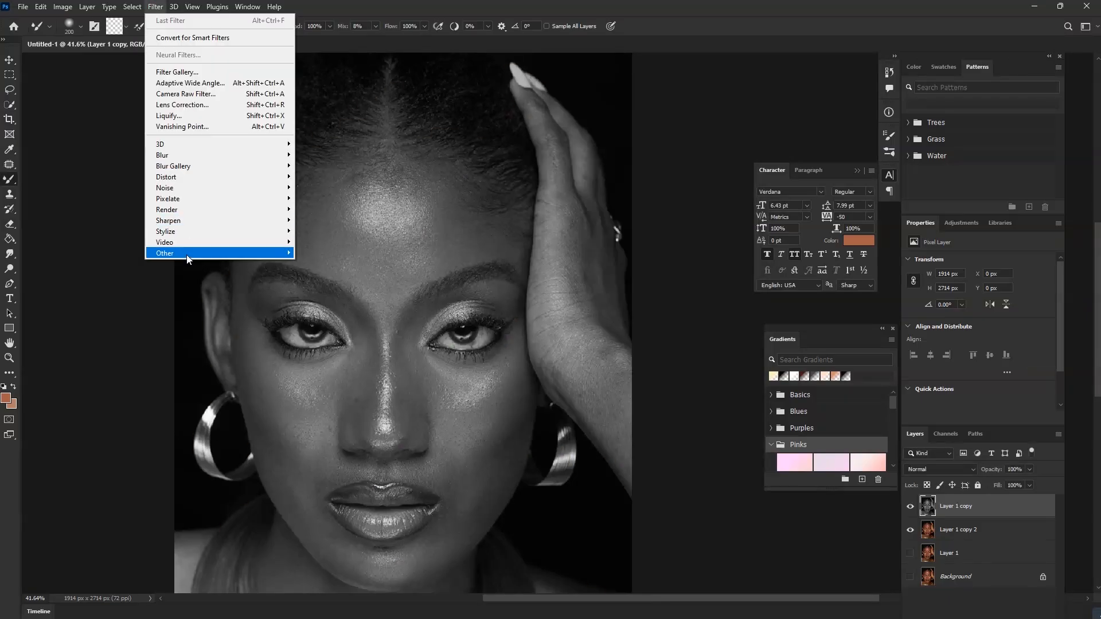
mouse_move(187, 254)
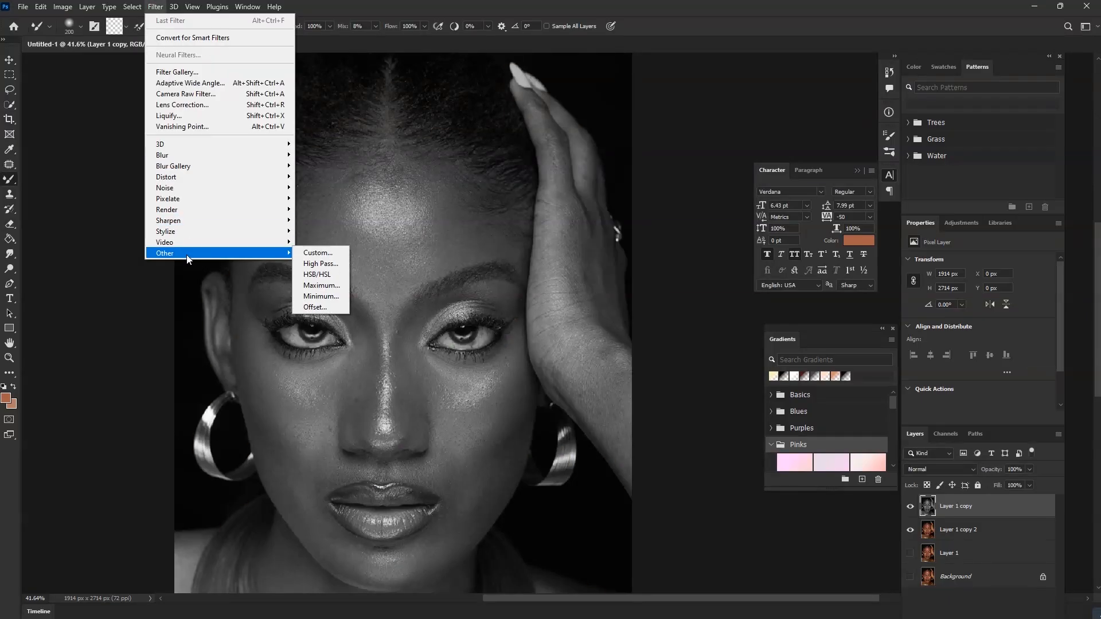
left_click(319, 264)
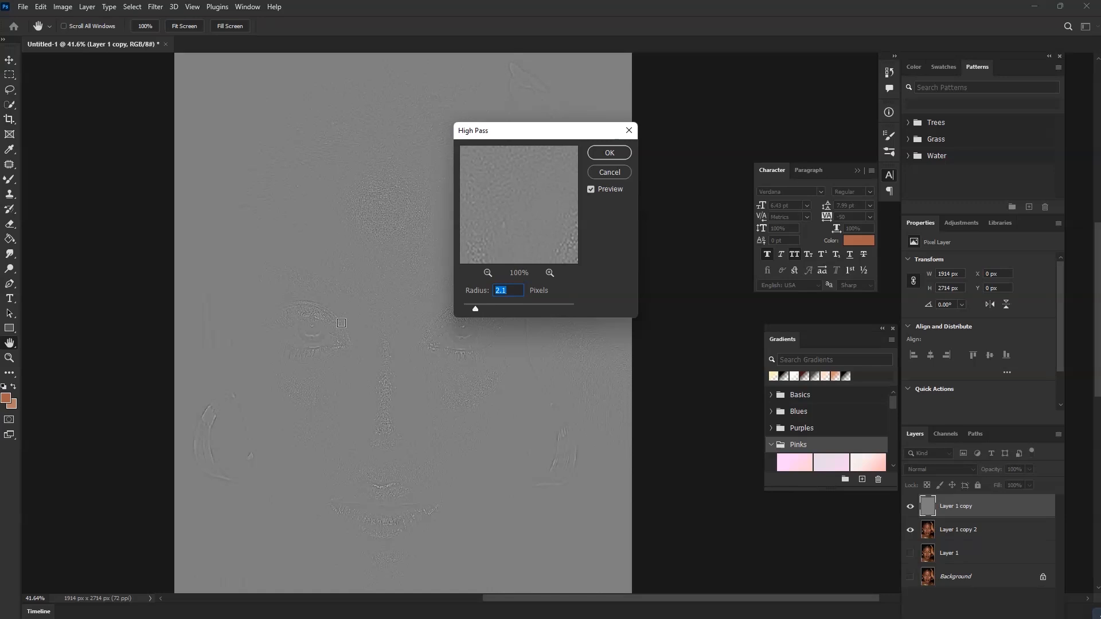
left_click_drag(509, 217, 532, 235)
left_click_drag(508, 208, 516, 232)
left_click_drag(514, 204, 490, 233)
left_click_drag(540, 187, 508, 242)
left_click(608, 153)
left_click(943, 472)
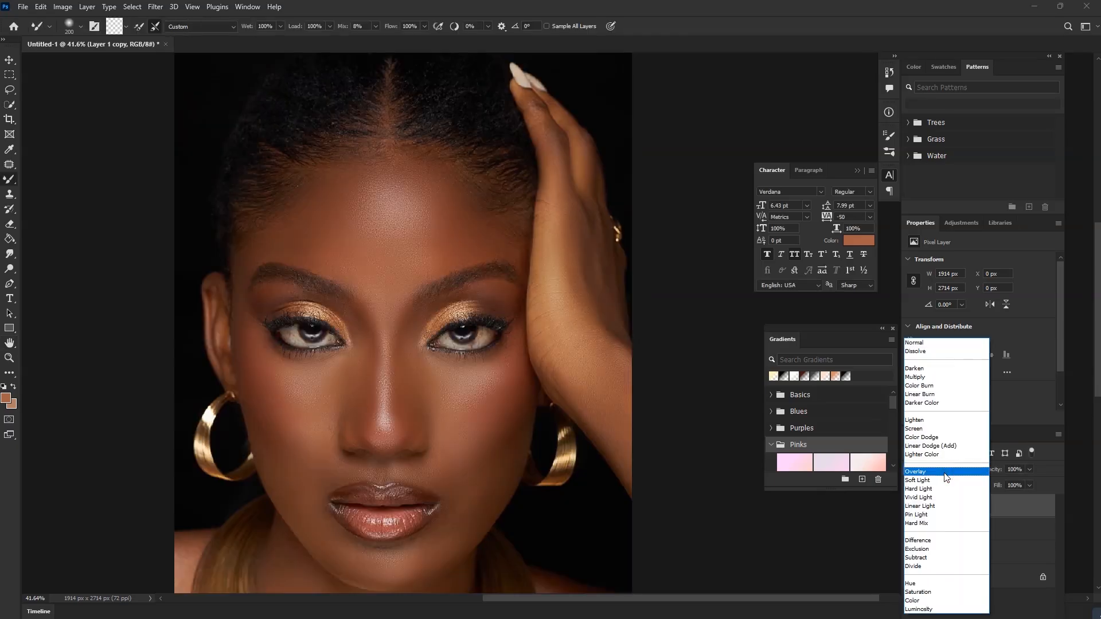
left_click(935, 507)
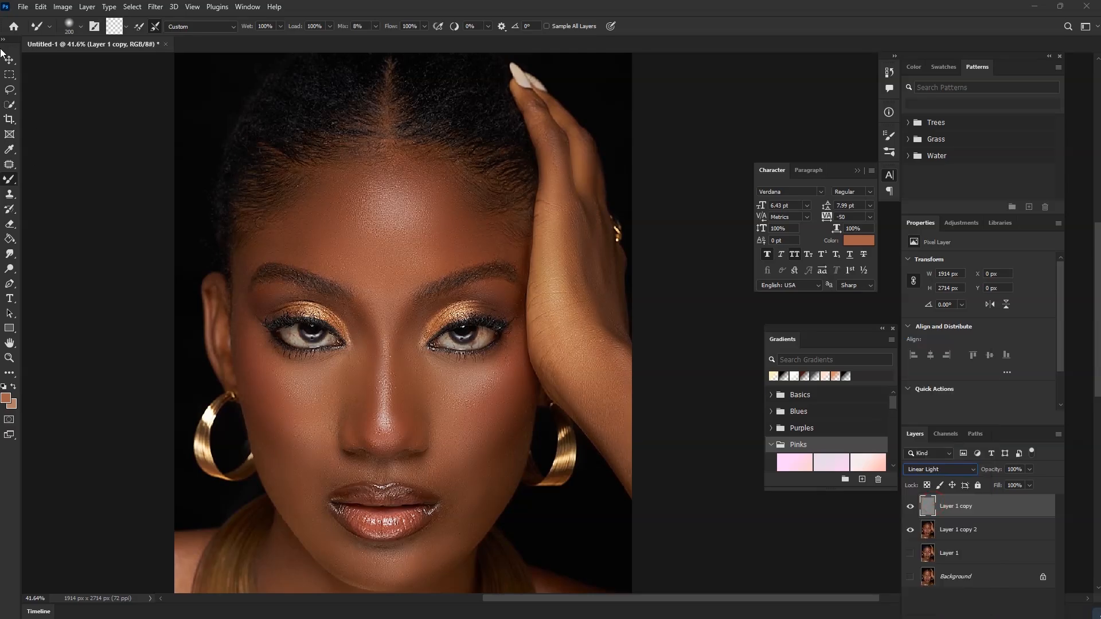
Check the skin texture on the face up close, and undo the Linear Light blending and the High Pass filter
left_click(9, 60)
scroll(384, 362, "up", 3)
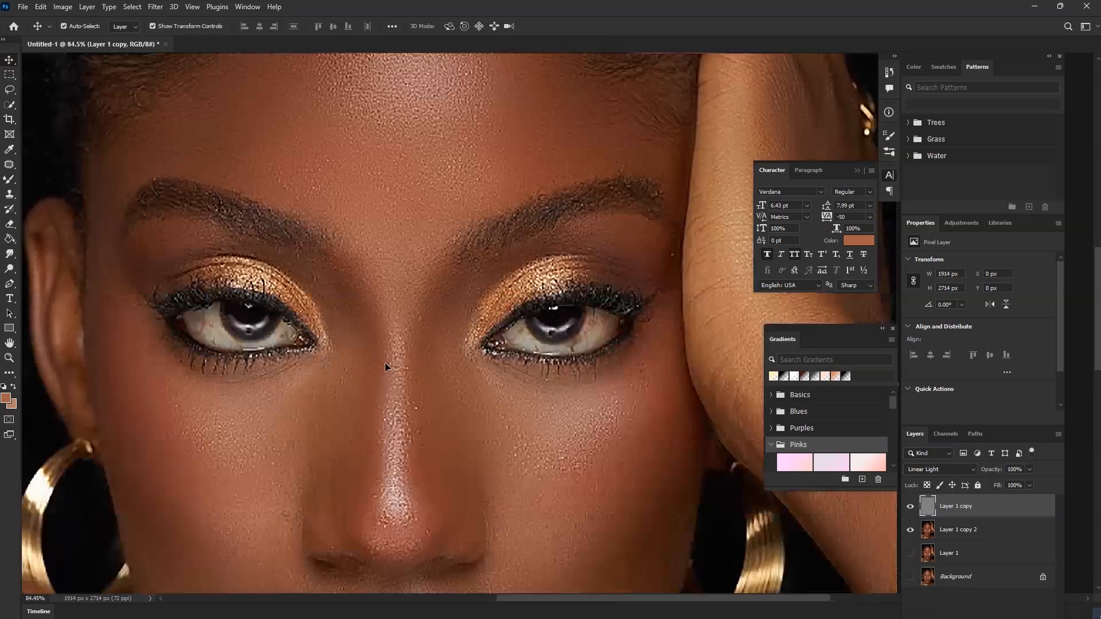
scroll(382, 356, "down", 2)
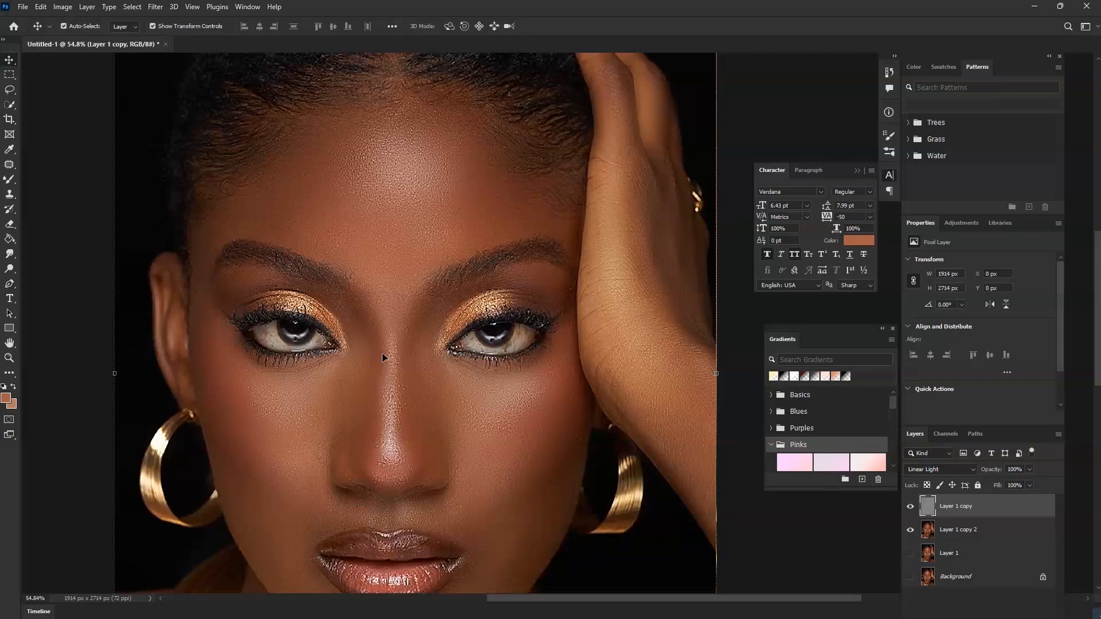
key("shift+alt+n")
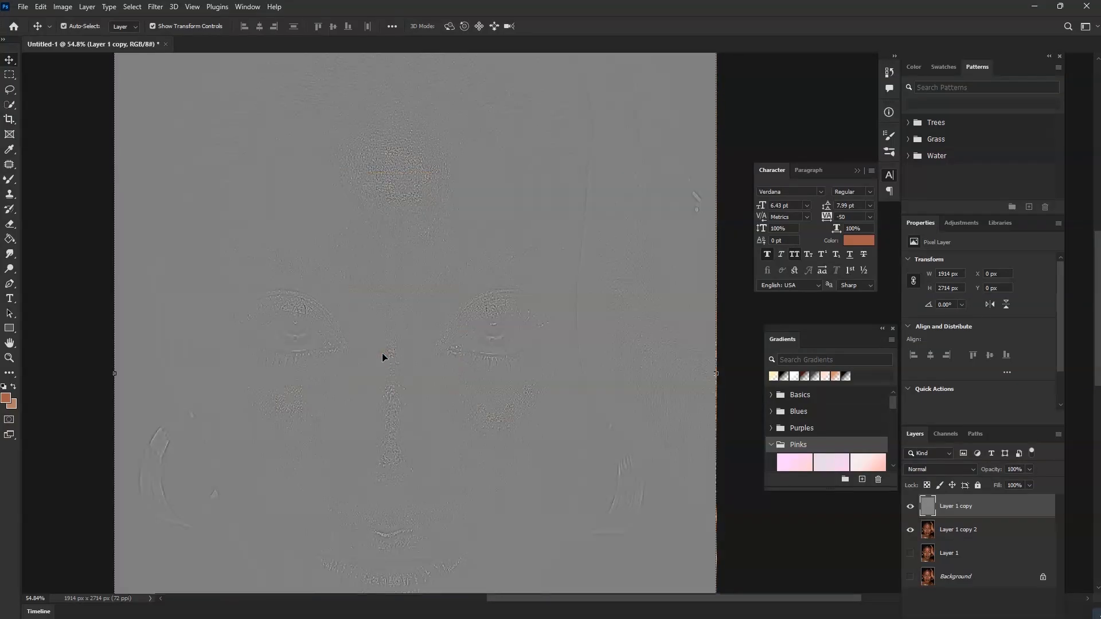
key("ctrl+z")
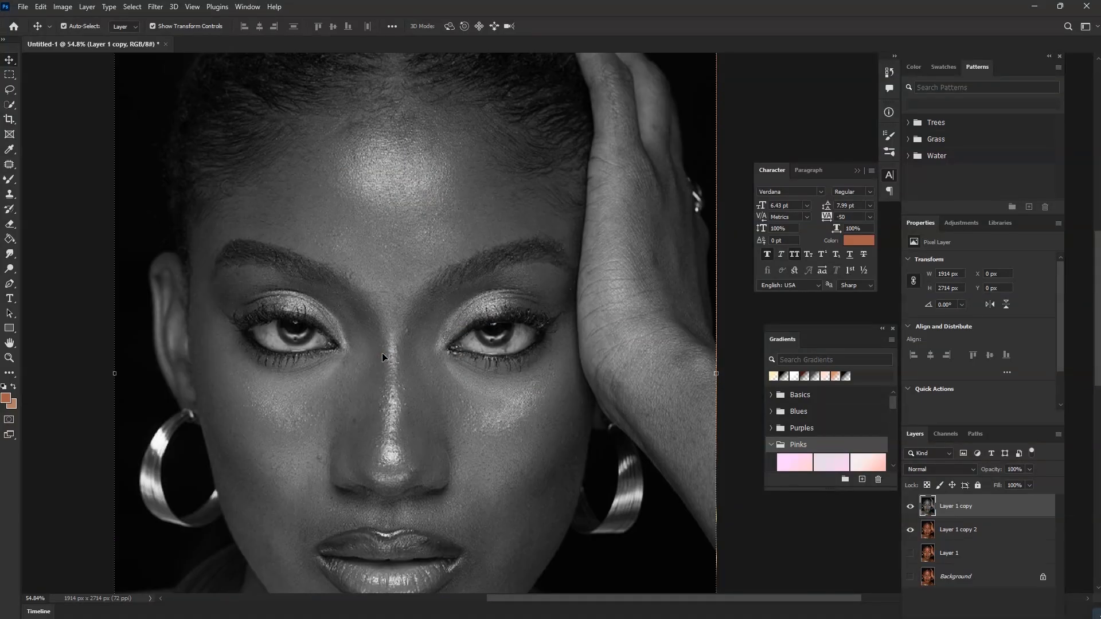
Apply a High Pass filter with a 2.9-pixel radius to the black-and-white layer and blend it in Linear Light mode
left_click(156, 7)
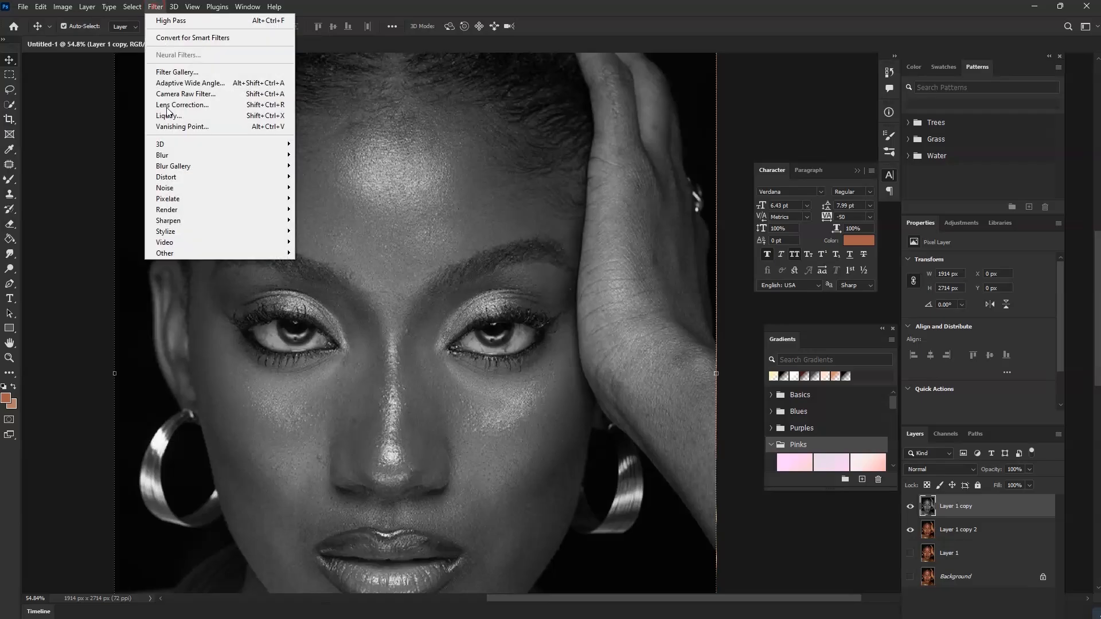
mouse_move(267, 254)
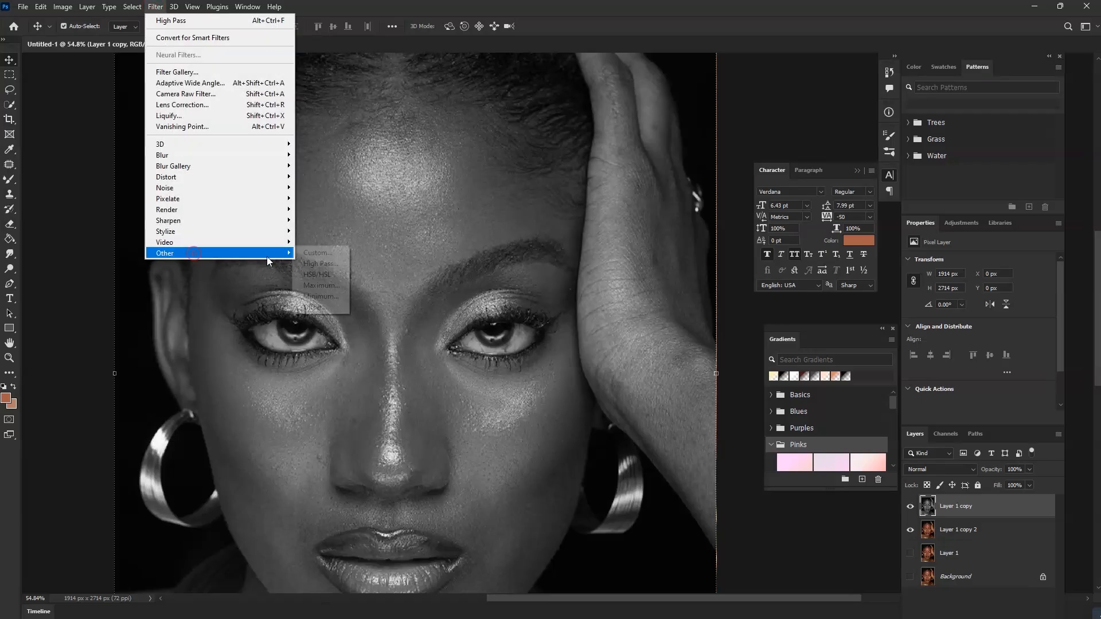
left_click(317, 264)
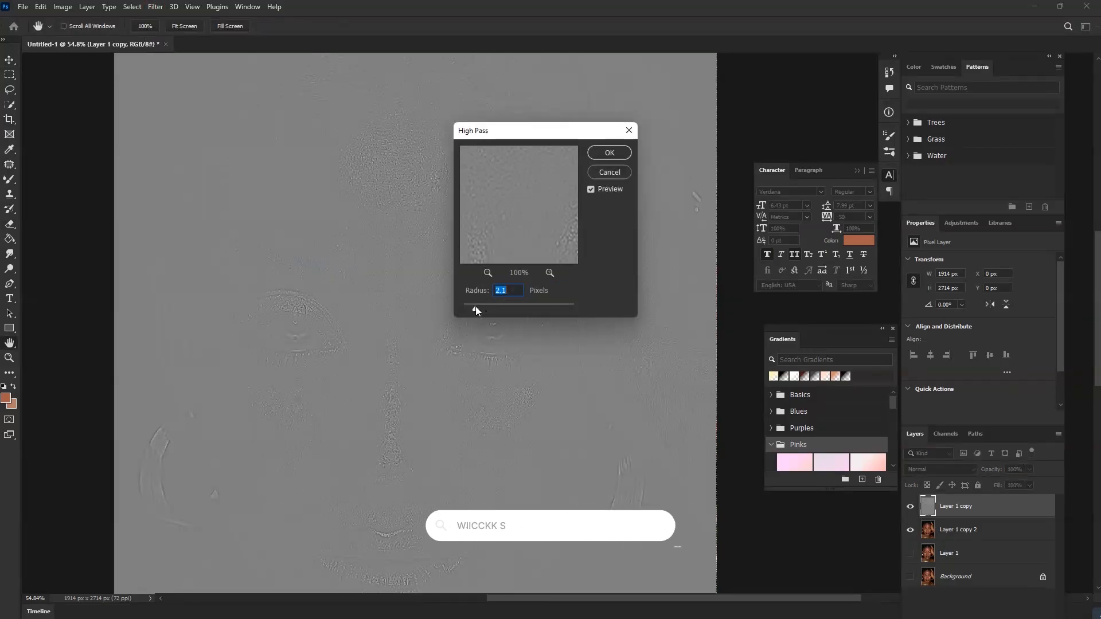
left_click_drag(476, 310, 479, 312)
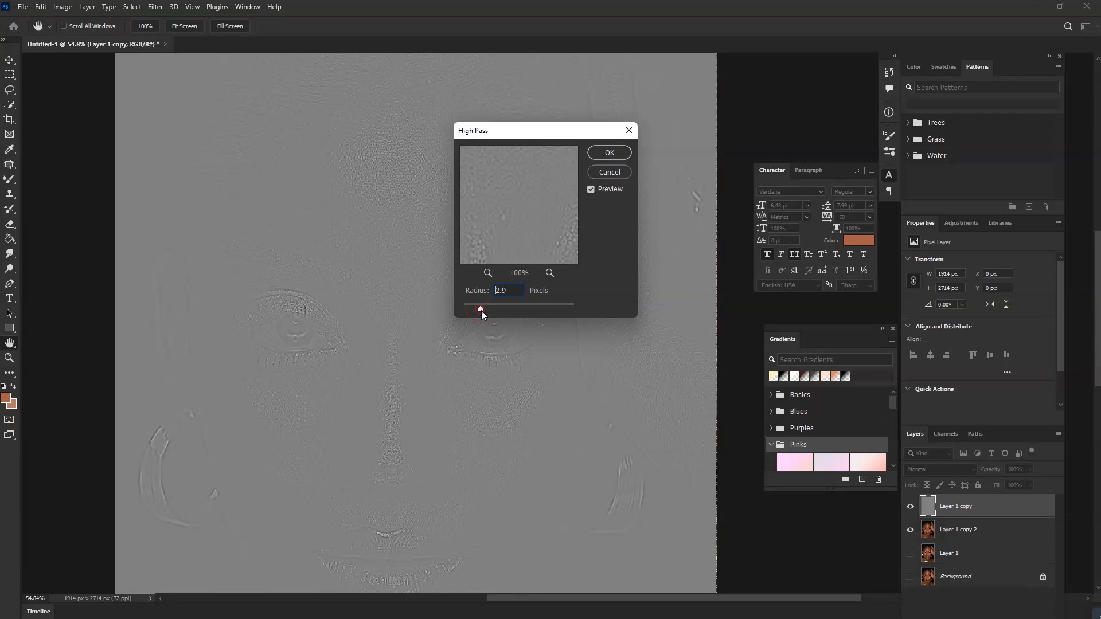
left_click(598, 154)
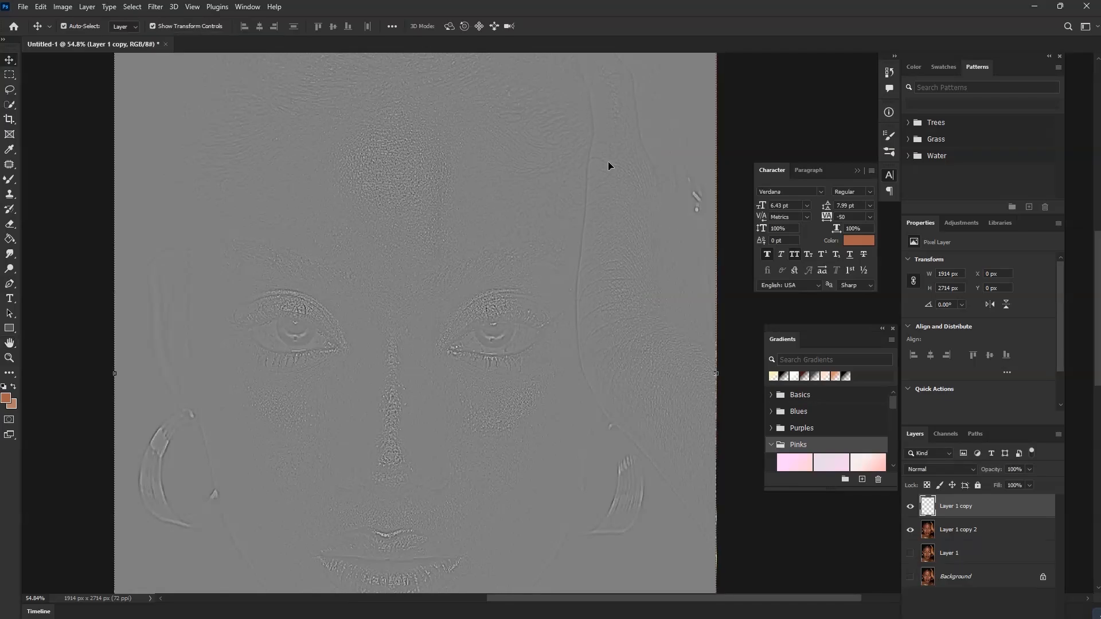
left_click(924, 471)
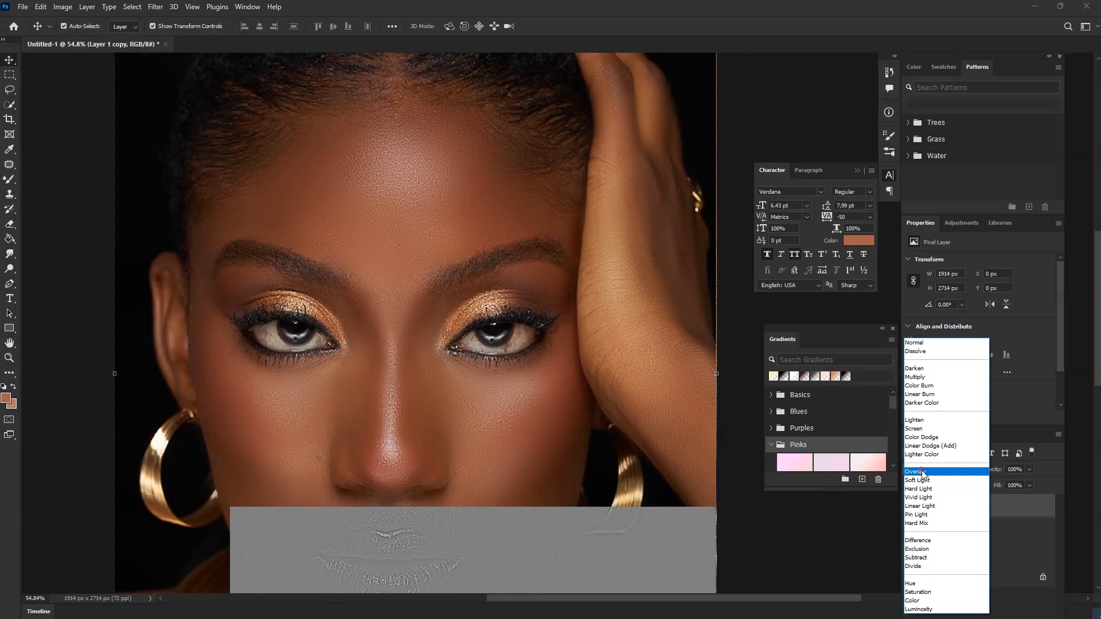
left_click(921, 507)
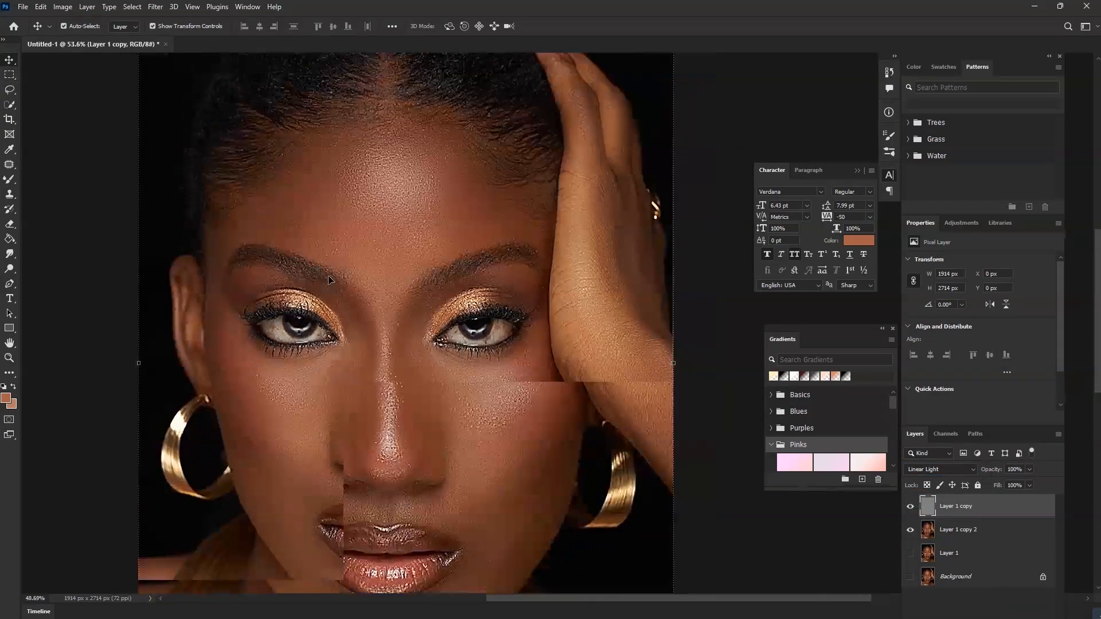
Compare the facial skin with and without the High Pass texture layer
scroll(329, 279, "down", 2)
scroll(393, 386, "up", 6)
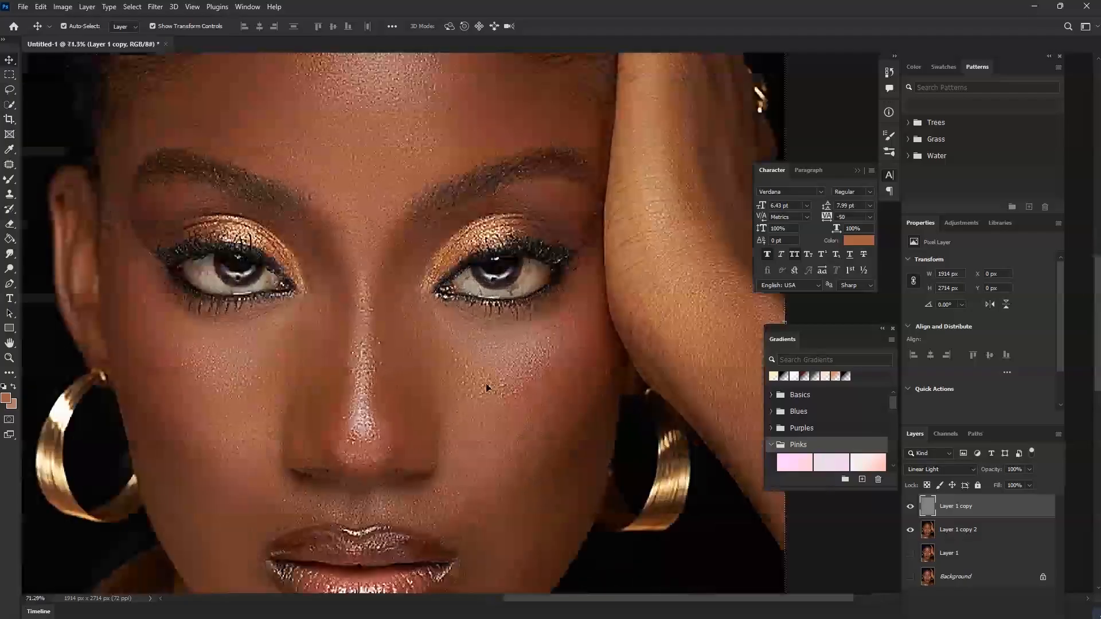
left_click(910, 507)
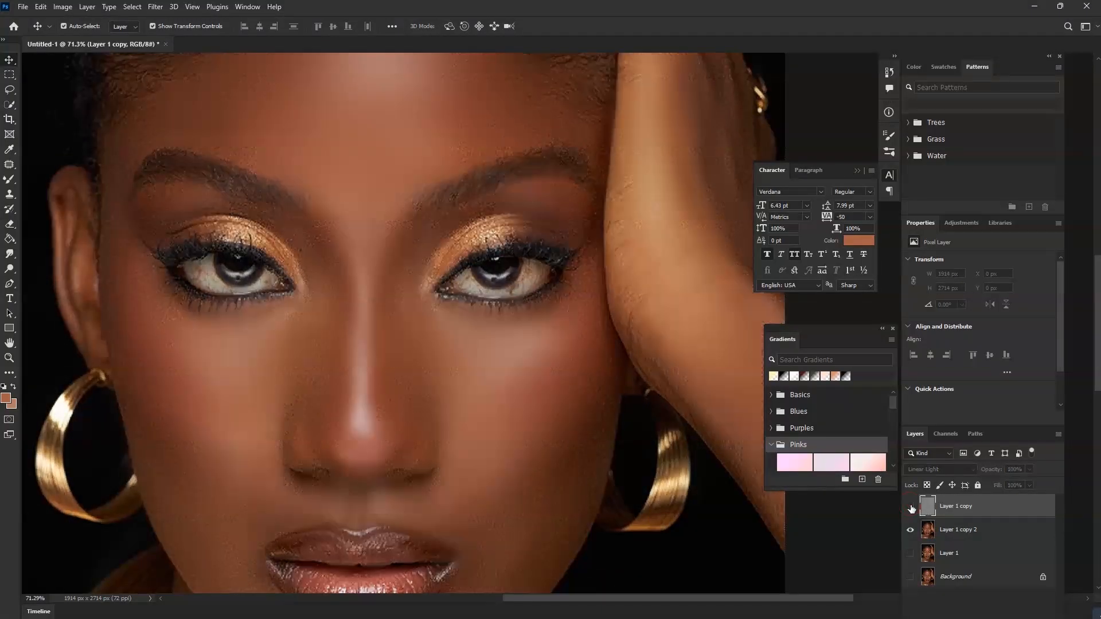
left_click(910, 507)
left_click(910, 507)
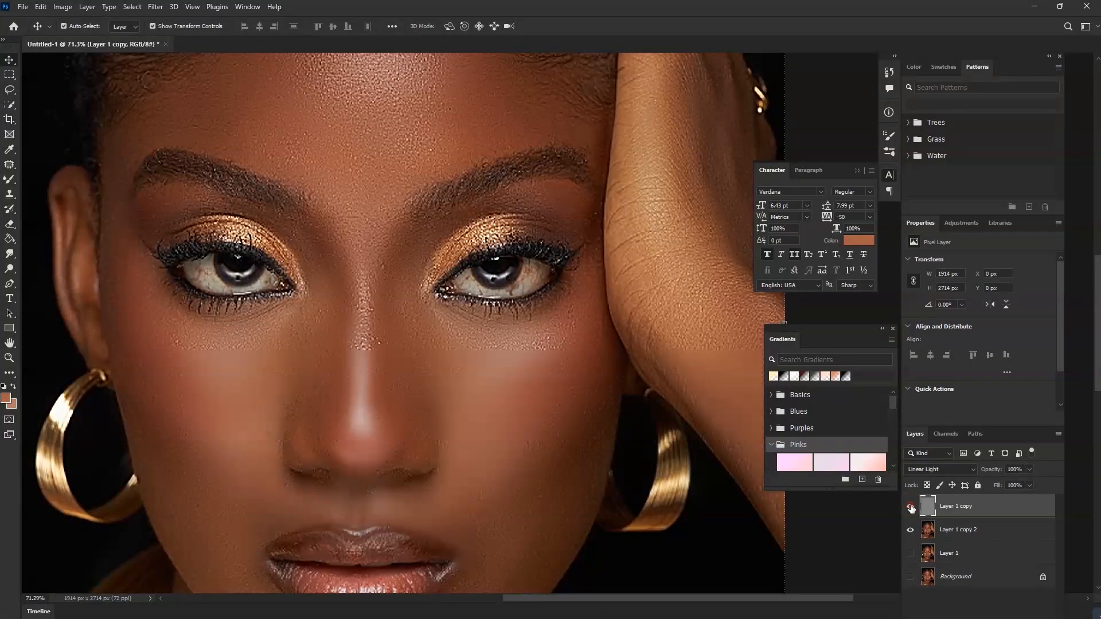
Merge the High Pass texture layer down into Layer 1 copy 2
scroll(645, 196, "up", 1)
scroll(644, 192, "down", 5)
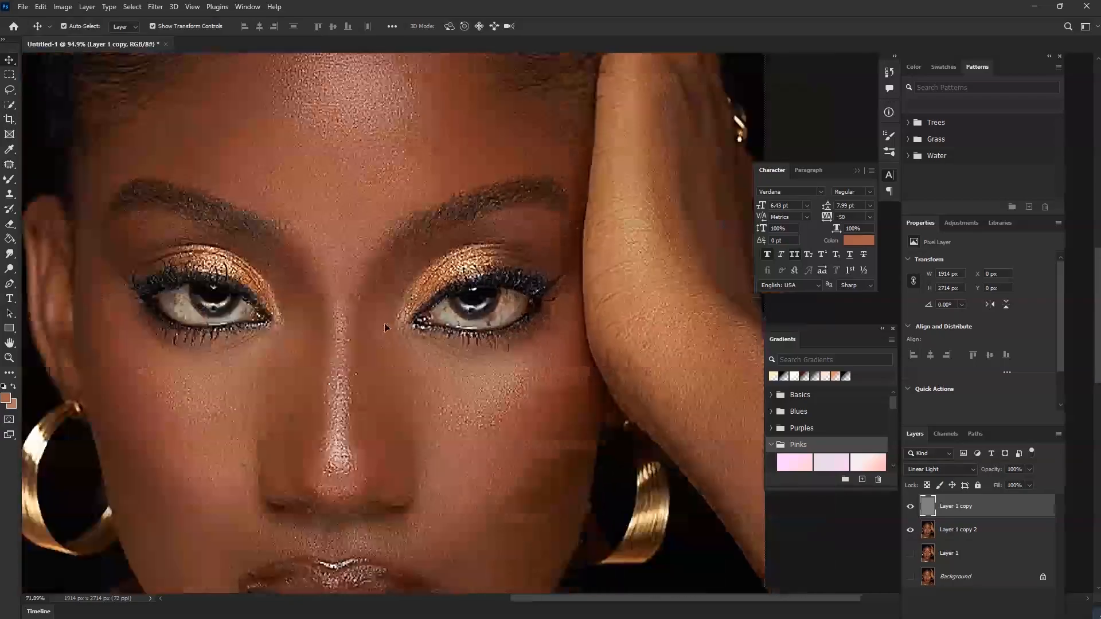
scroll(323, 300, "down", 2)
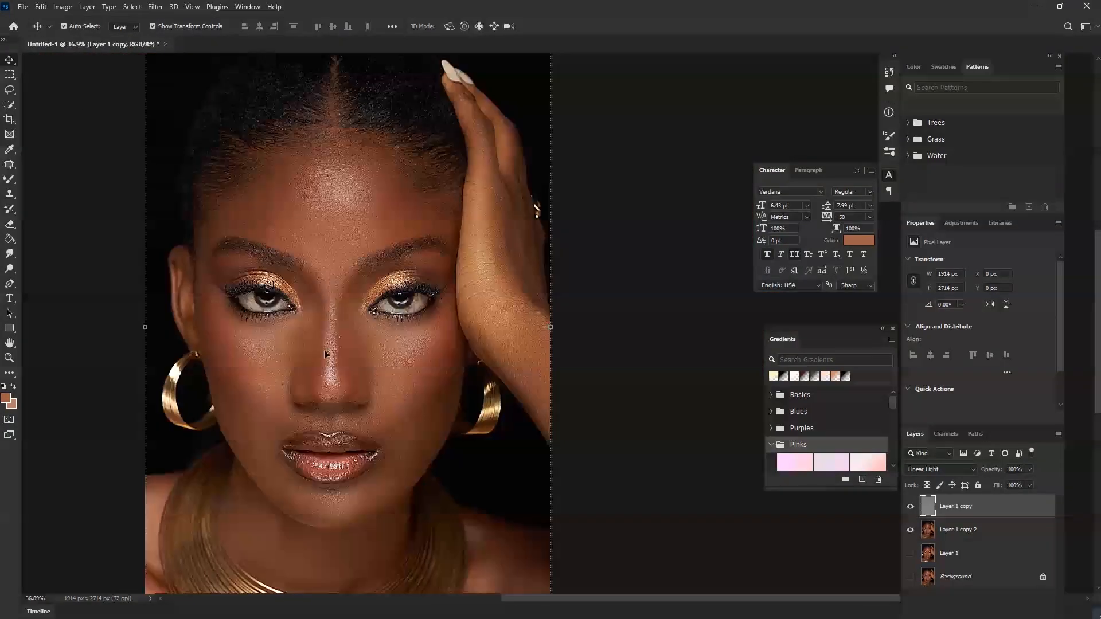
scroll(324, 354, "up", 2)
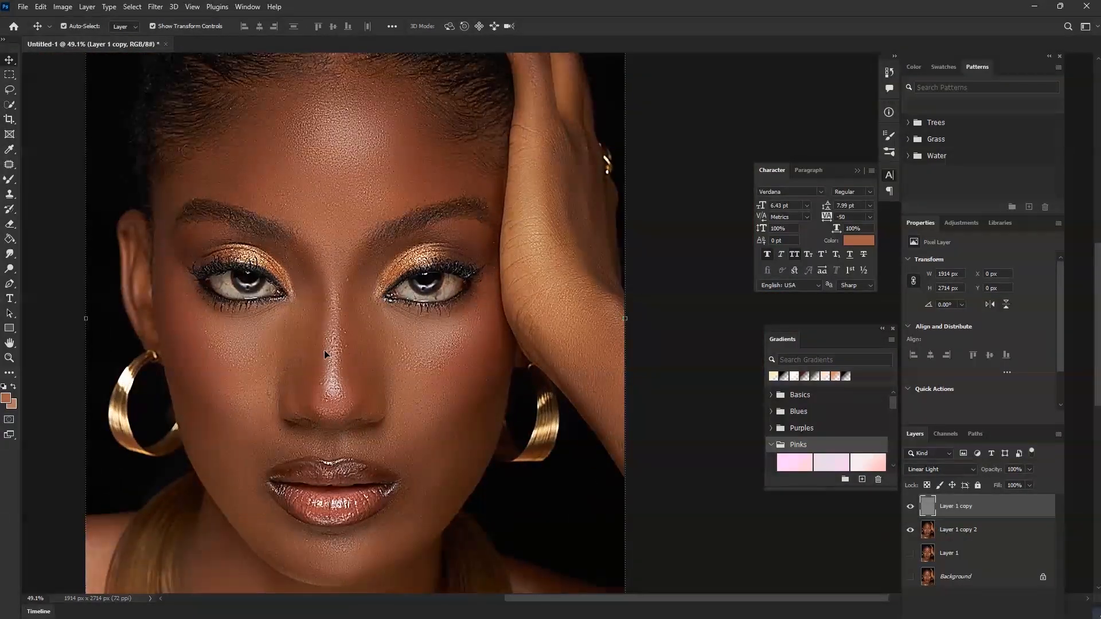
key("ctrl+e")
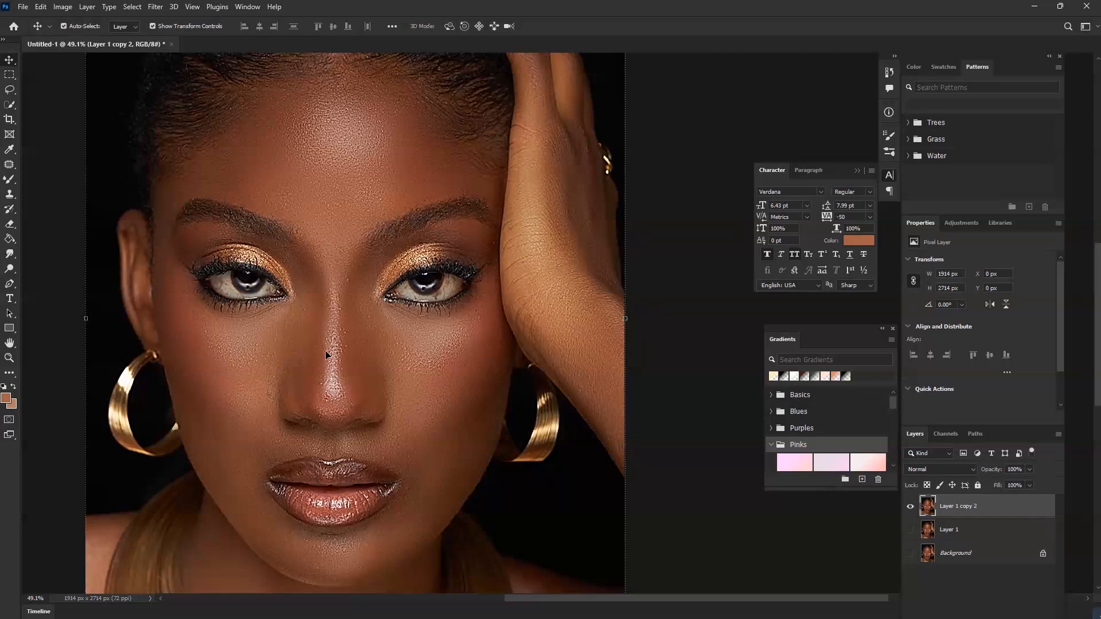
Duplicate Layer 1 copy 2 and brighten the lips on the copy with the Dodge tool and a 250-pixel brush
scroll(404, 314, "down", 2)
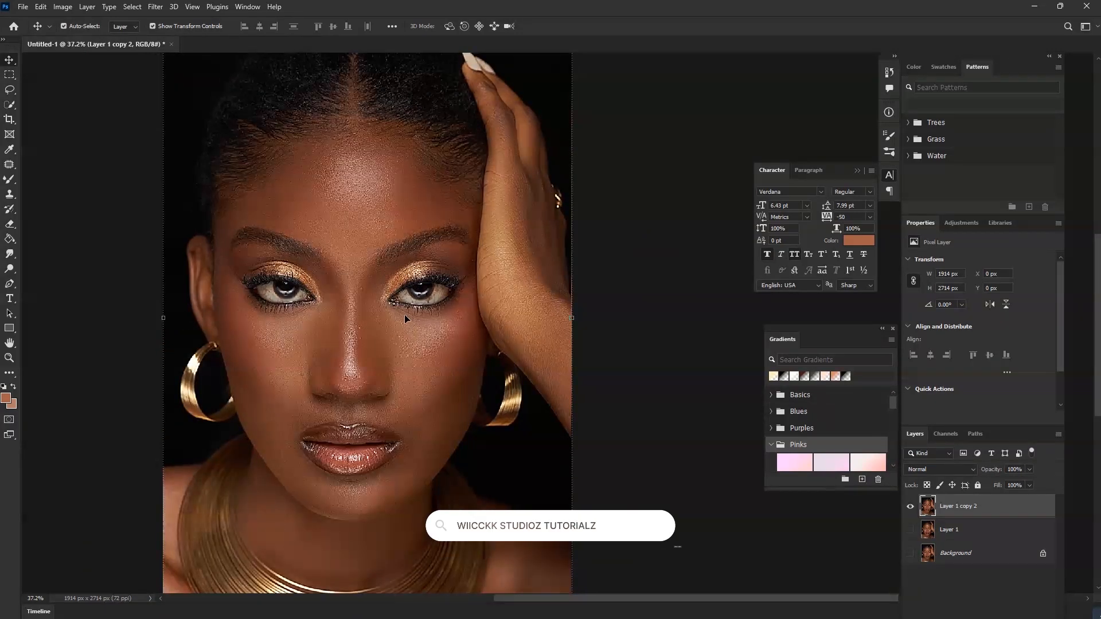
scroll(318, 332, "up", 2)
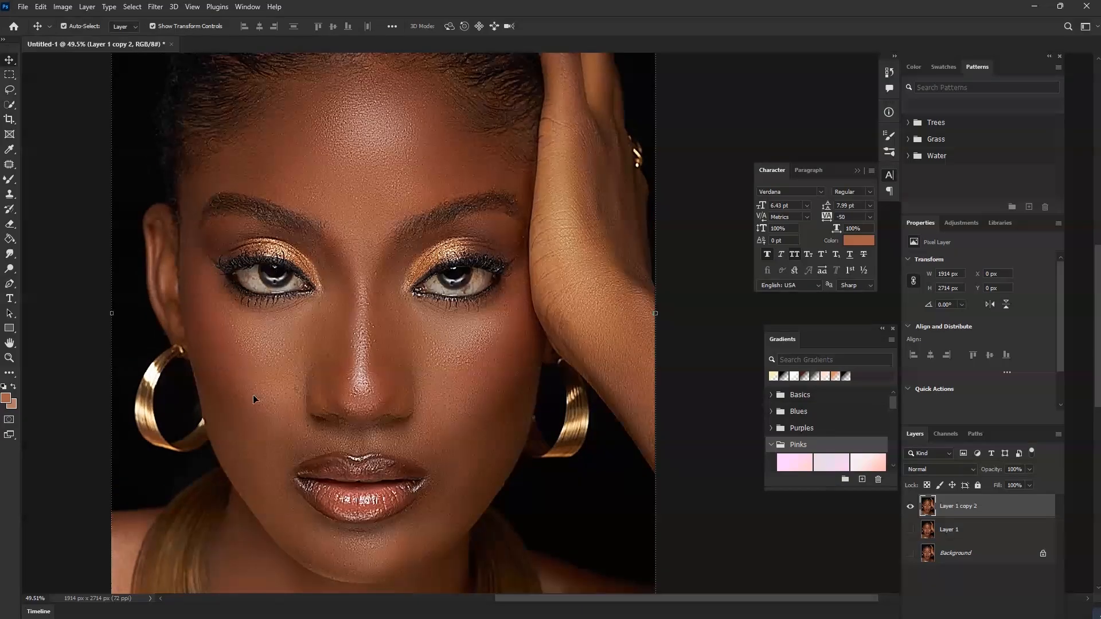
scroll(253, 394, "up", 1)
scroll(384, 391, "down", 2)
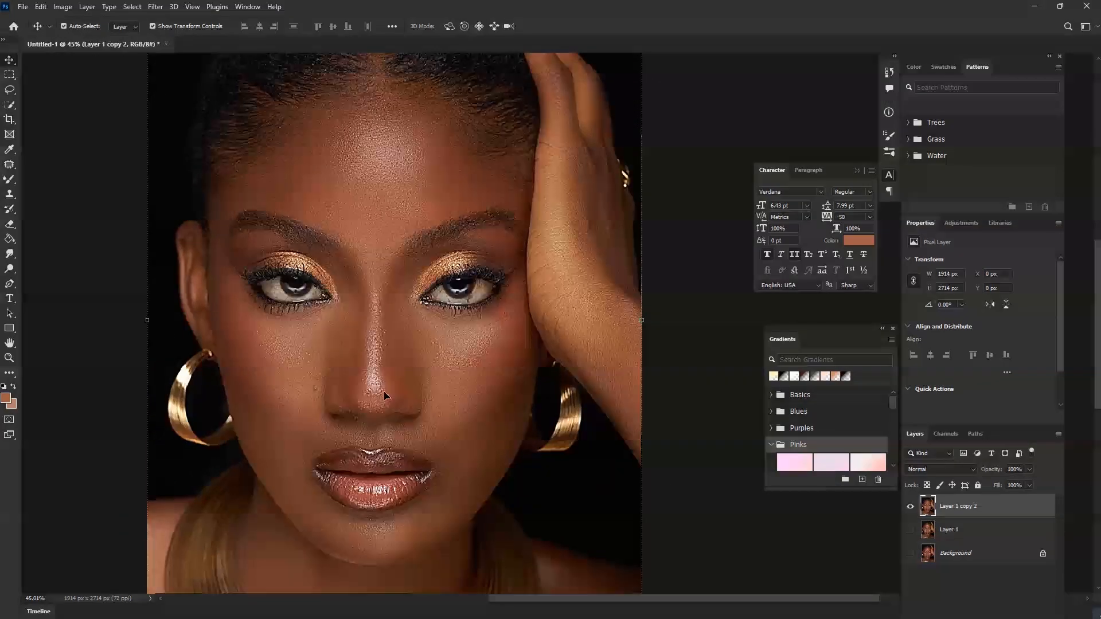
scroll(375, 497, "up", 6)
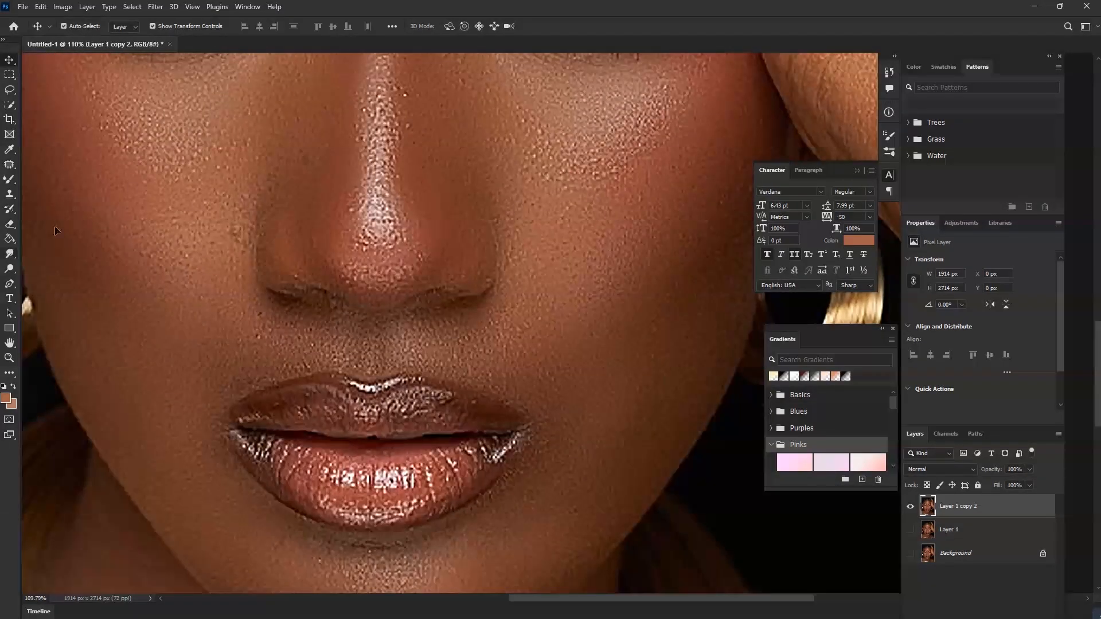
left_click(10, 269)
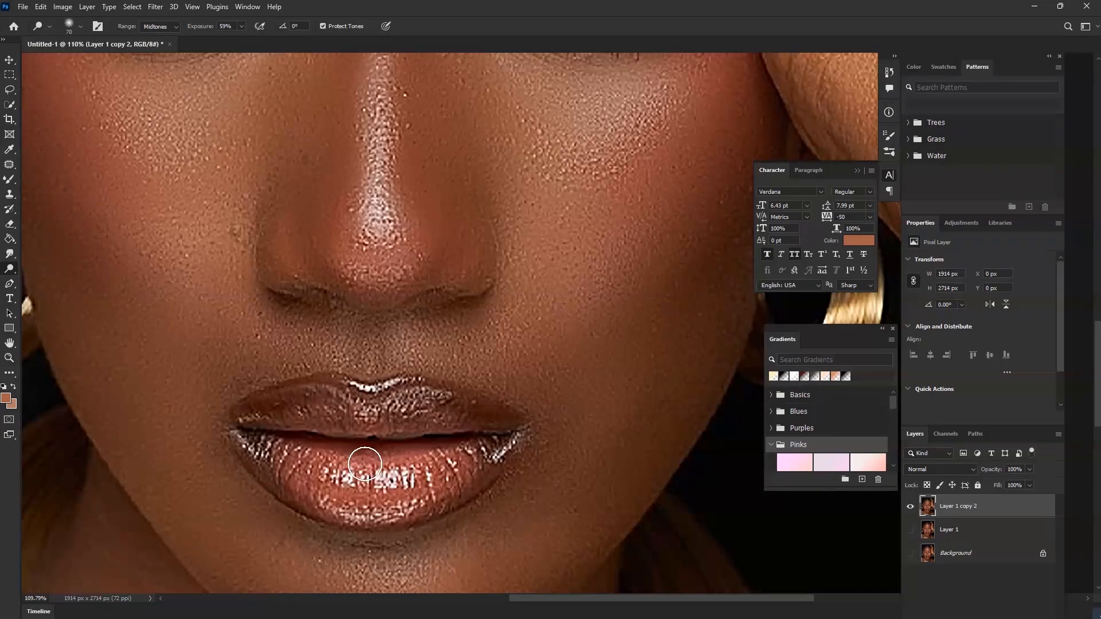
key("bracketright")
key("bracketright")
key("bracketright")
key("bracketright")
key("bracketright")
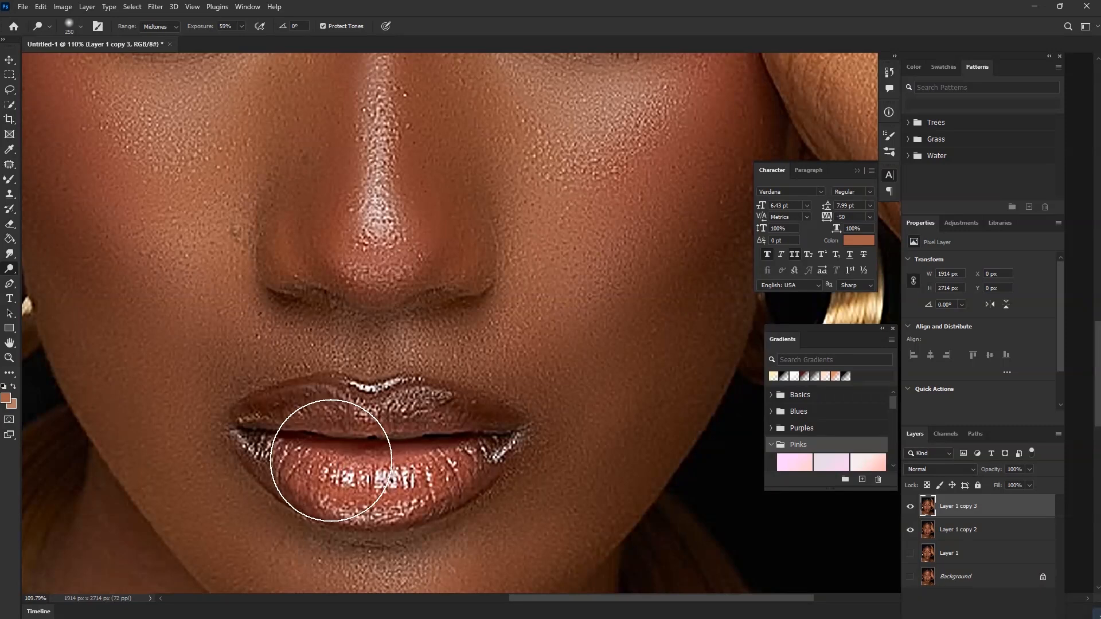
left_click_drag(308, 441, 406, 456)
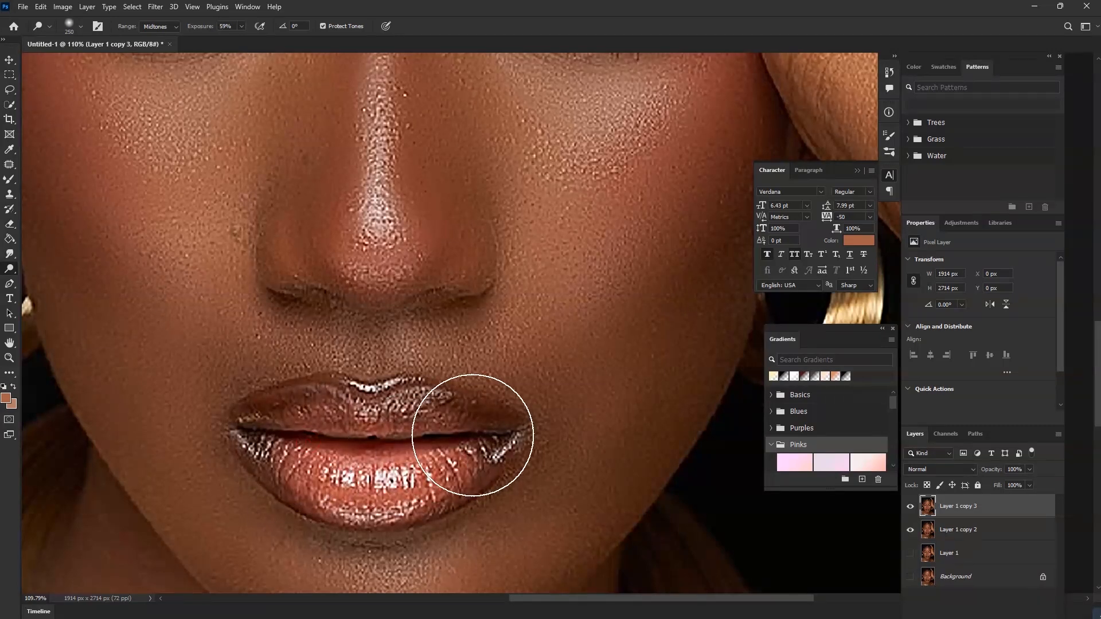
Dodge the chin, enlarge the brush to 500 pixels, and brighten the highlights on both cheeks
scroll(394, 344, "down", 5)
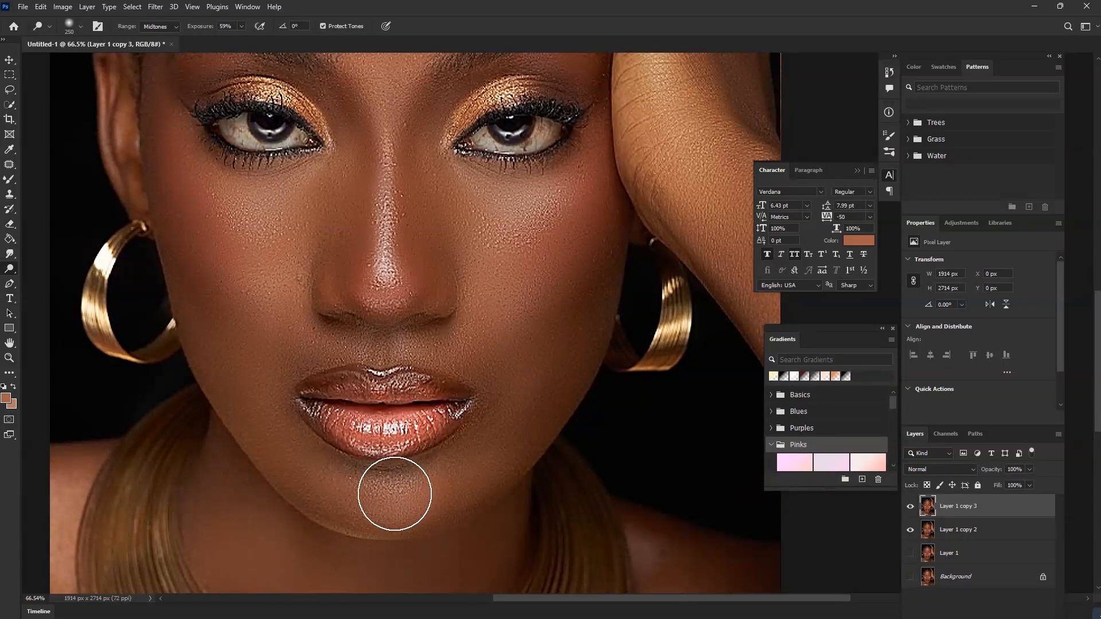
mouse_move(386, 497)
left_mouse_down()
mouse_move(430, 485)
mouse_move(399, 486)
left_mouse_up()
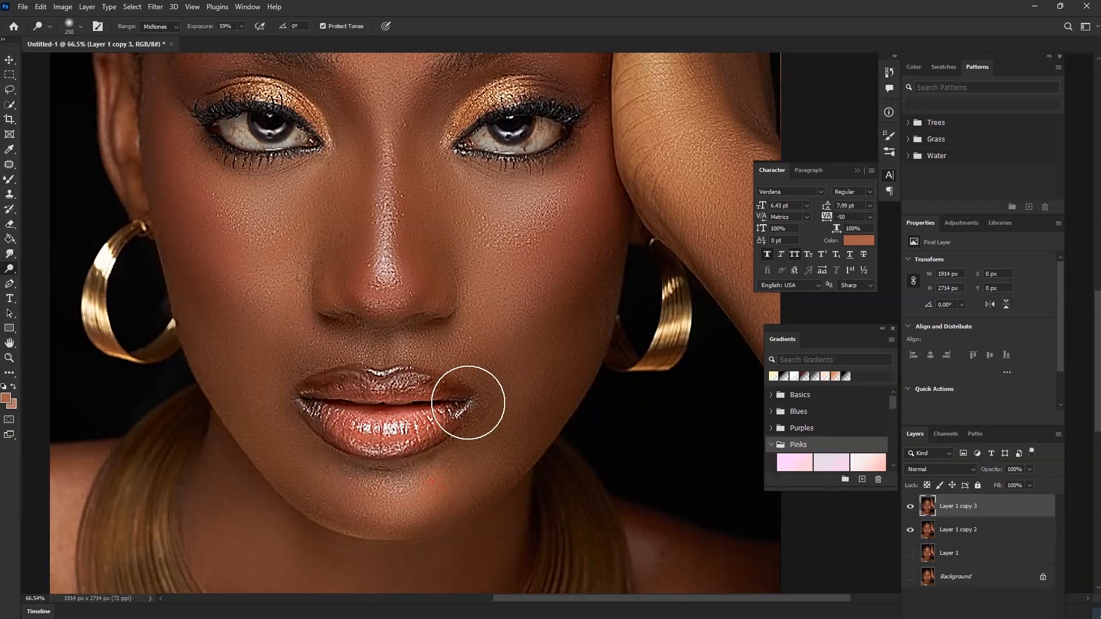
key("bracketright")
key("bracketright")
key("bracketright")
key("bracketright")
key("bracketright")
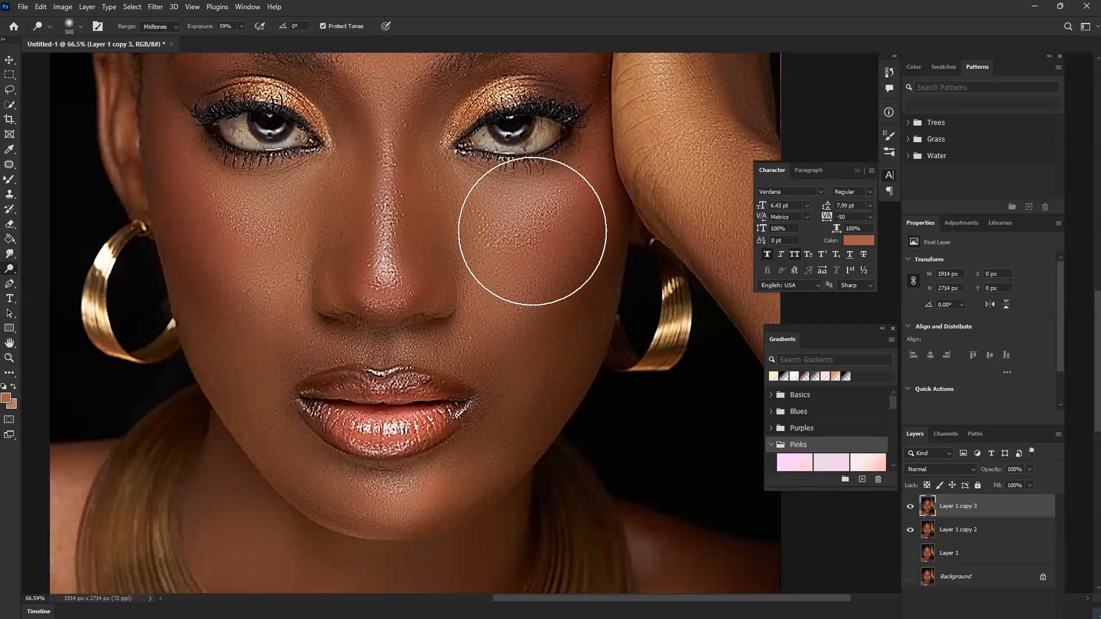
left_click_drag(532, 231, 504, 265)
mouse_move(288, 263)
left_mouse_down()
mouse_move(245, 209)
mouse_move(245, 270)
mouse_move(258, 258)
mouse_move(256, 274)
left_mouse_up()
Brighten the center of the forehead with a 700-pixel Dodge brush
scroll(256, 274, "down", 6)
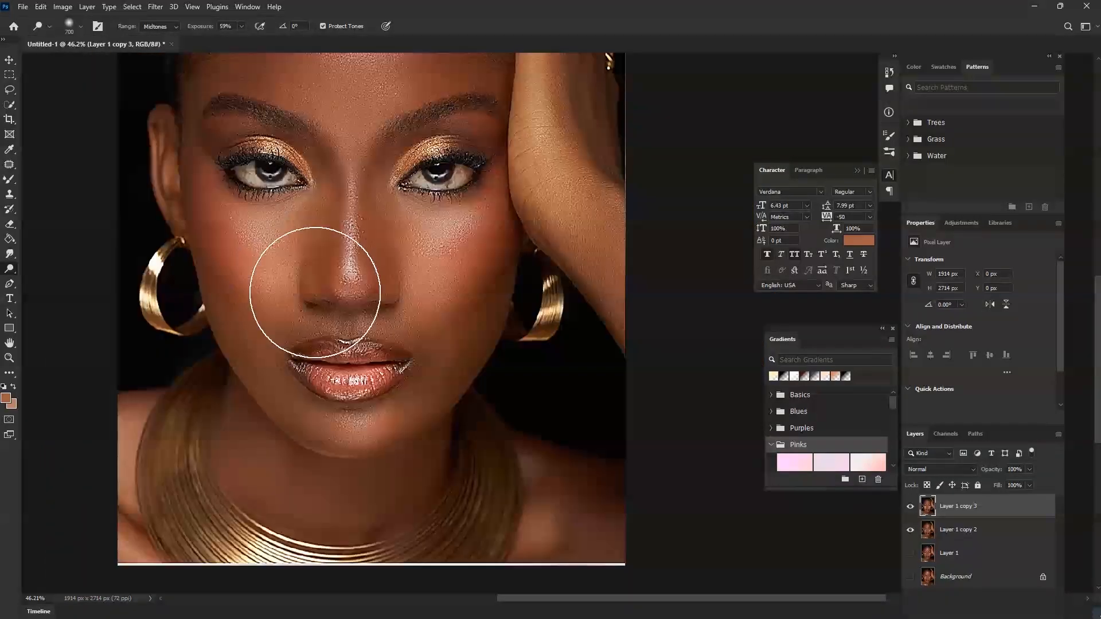
scroll(329, 176, "up", 3)
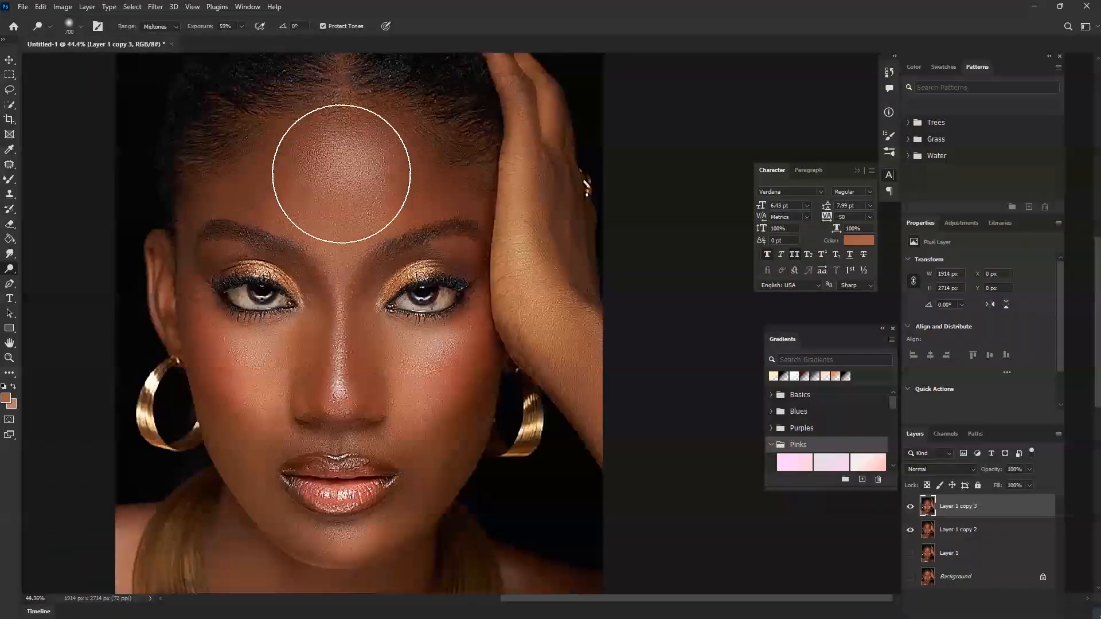
mouse_move(325, 176)
left_mouse_down()
mouse_move(352, 169)
mouse_move(380, 209)
mouse_move(337, 233)
mouse_move(361, 329)
mouse_move(335, 365)
mouse_move(387, 328)
left_mouse_up()
Reduce the Dodge brush to 200 pixels and brighten both eyes and the golden eyelids
scroll(394, 319, "up", 1)
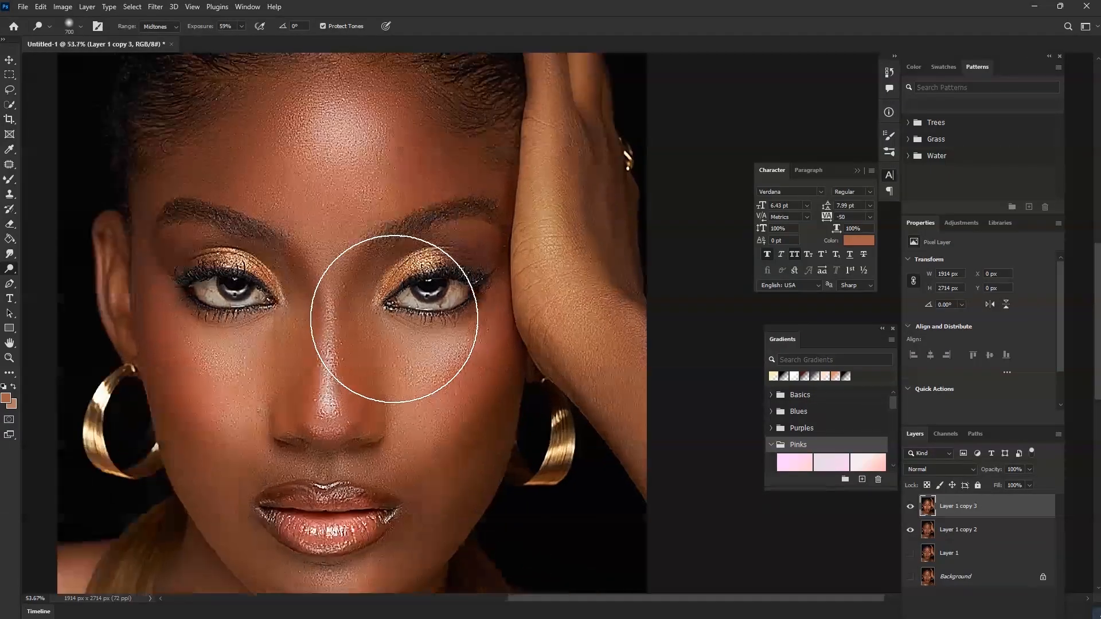
key("bracketleft")
key("bracketleft")
key("bracketleft")
key("bracketleft")
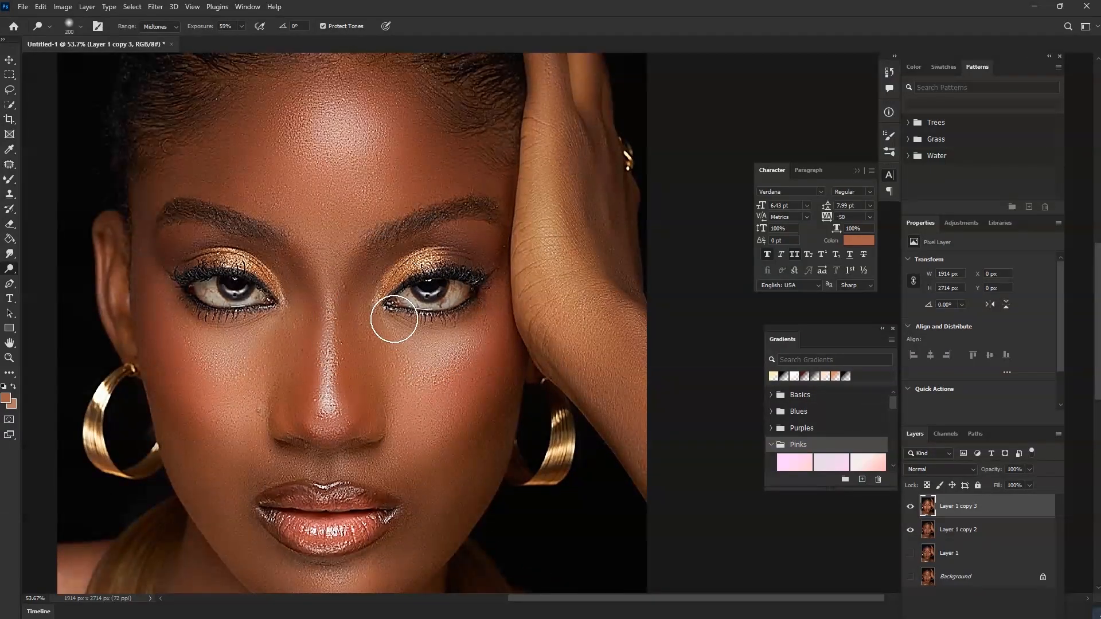
scroll(460, 218, "up", 3)
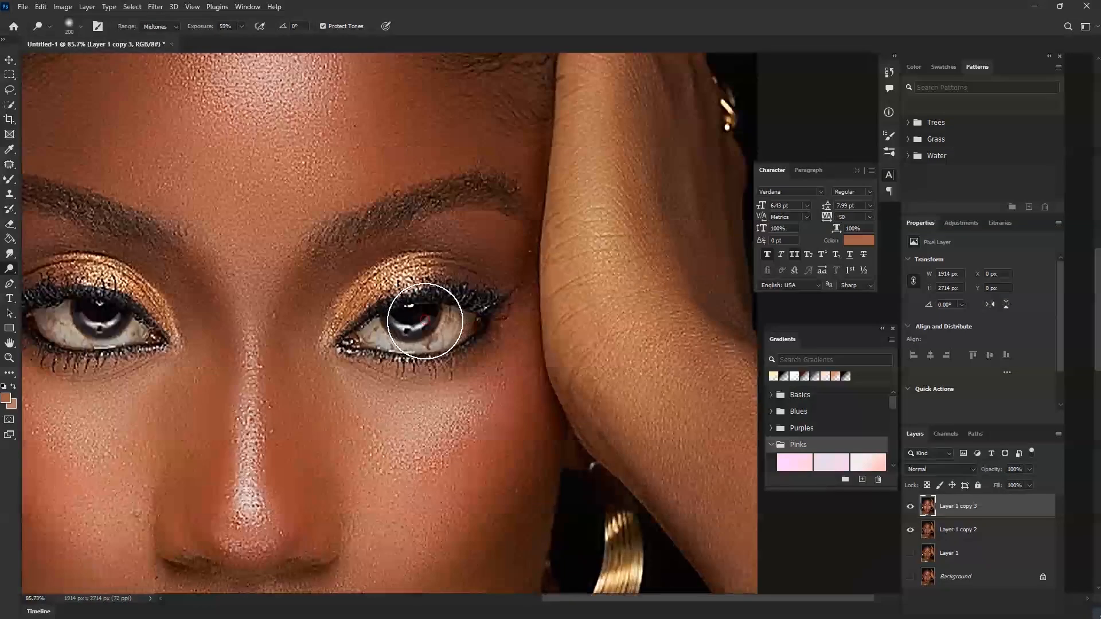
left_click(399, 327)
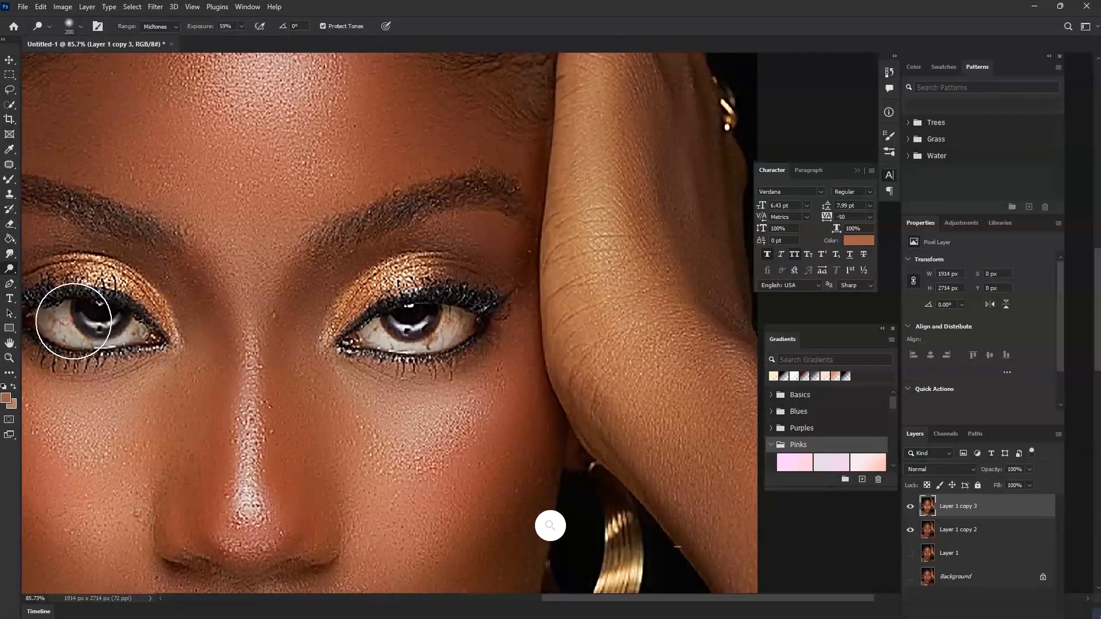
left_click(95, 319)
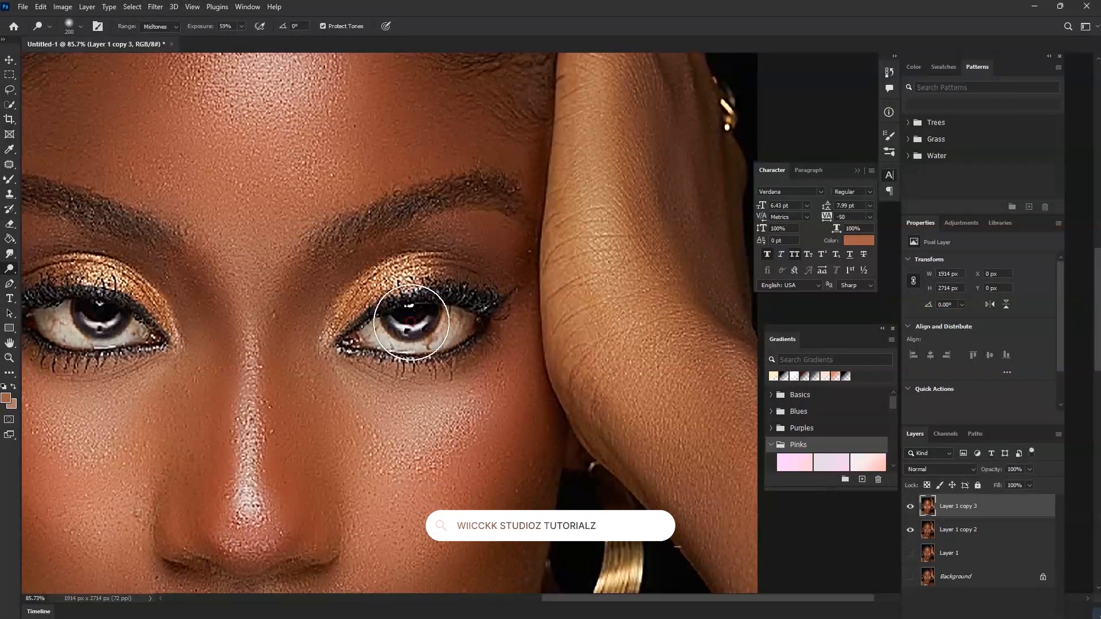
scroll(406, 315, "down", 2)
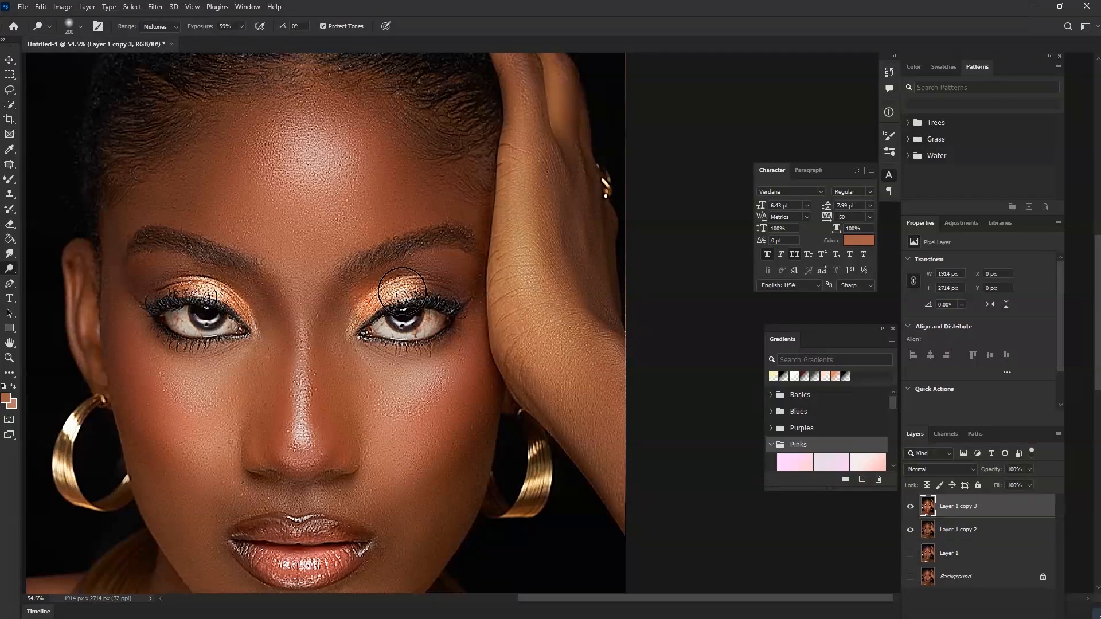
Compare the whole portrait with and without the dodging on Layer 1 copy 3
scroll(402, 291, "down", 3)
scroll(324, 289, "up", 2)
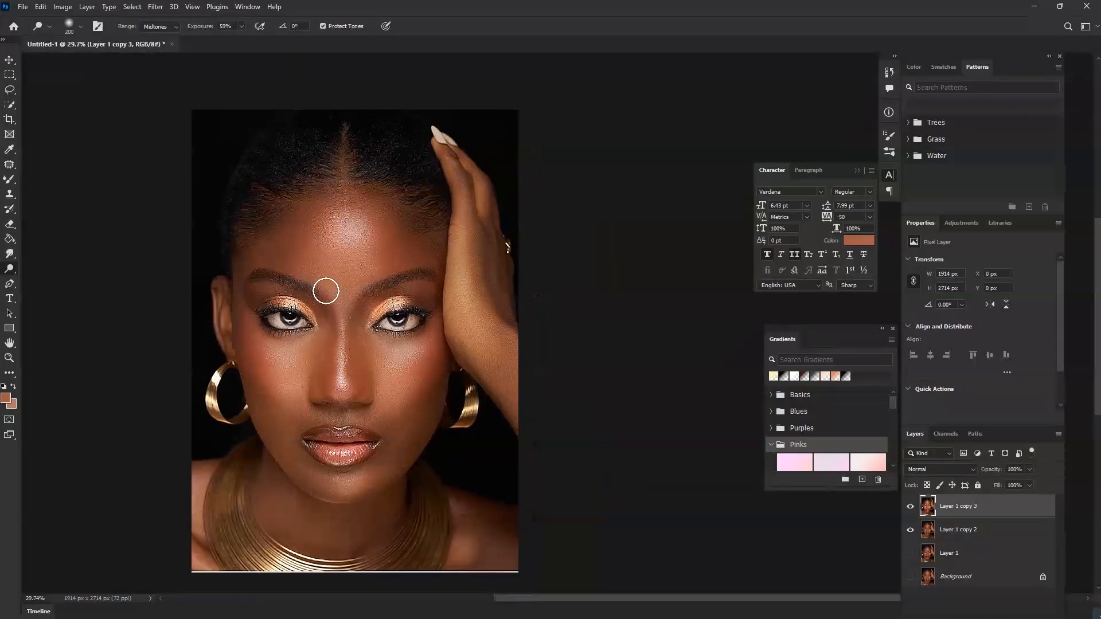
scroll(347, 344, "down", 1)
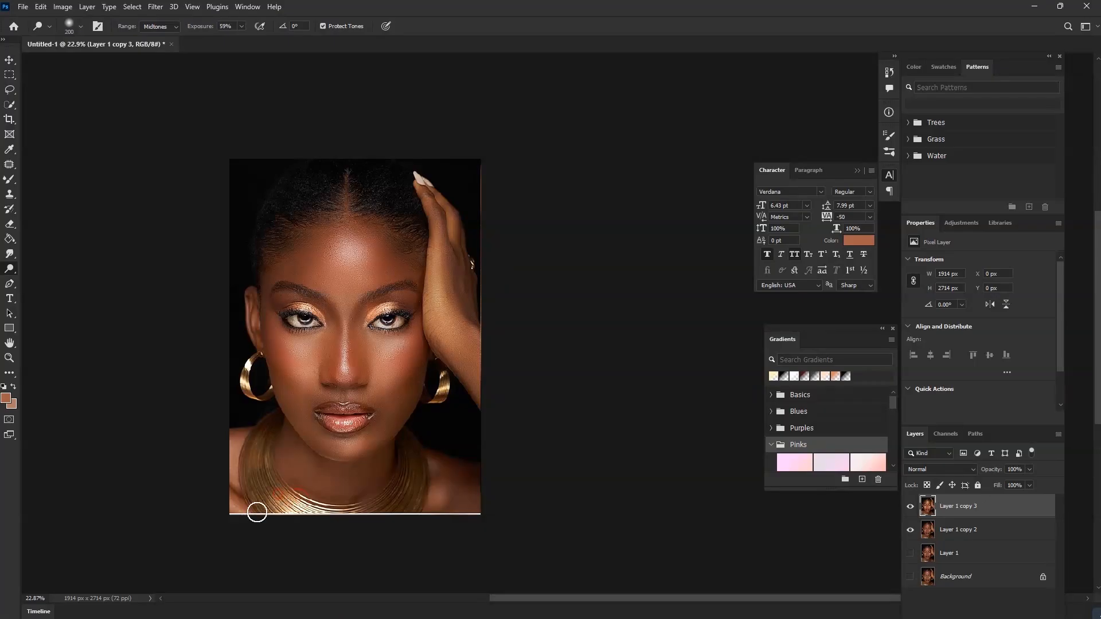
scroll(281, 464, "up", 2)
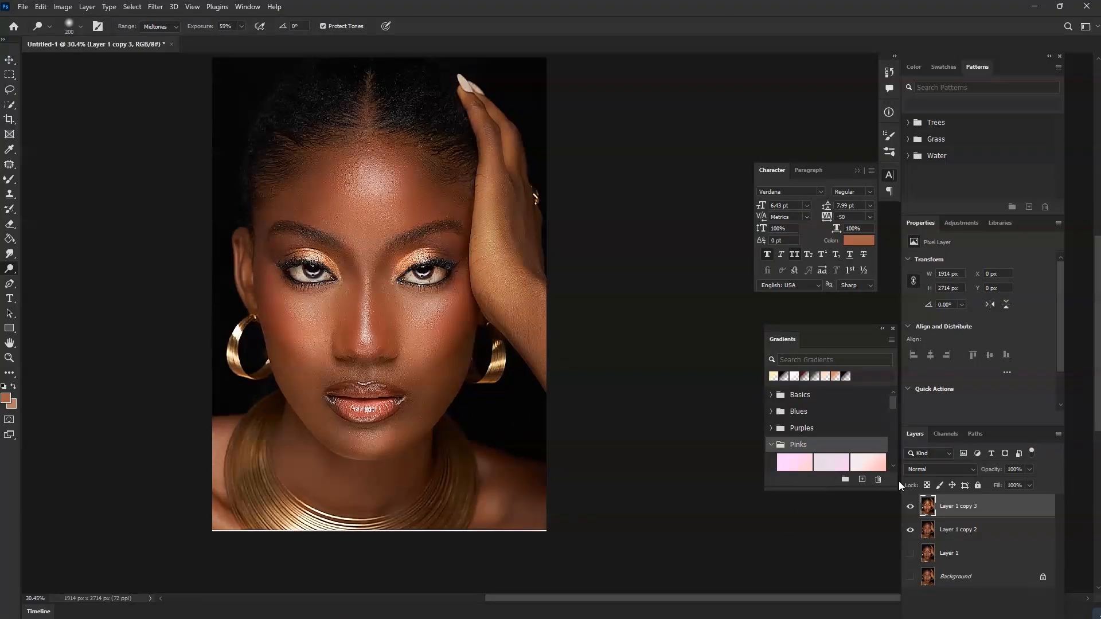
left_click(909, 507)
left_click(908, 507)
Brighten the gold earring, the forearm and the hand held against the head with the 200-pixel Dodge brush
scroll(219, 342, "up", 5)
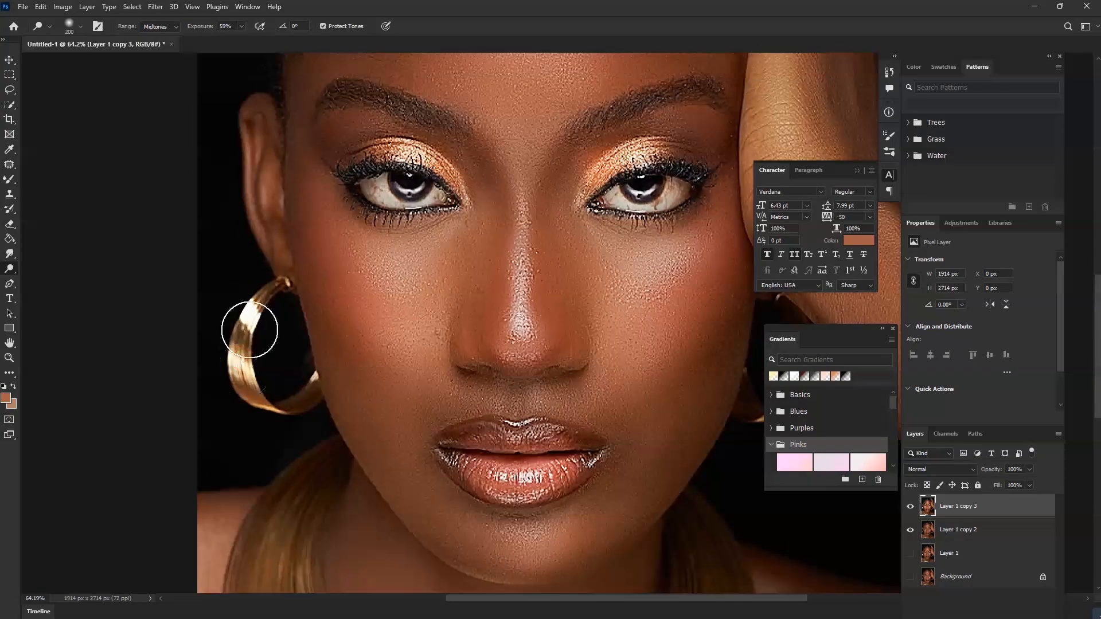
left_click(251, 317)
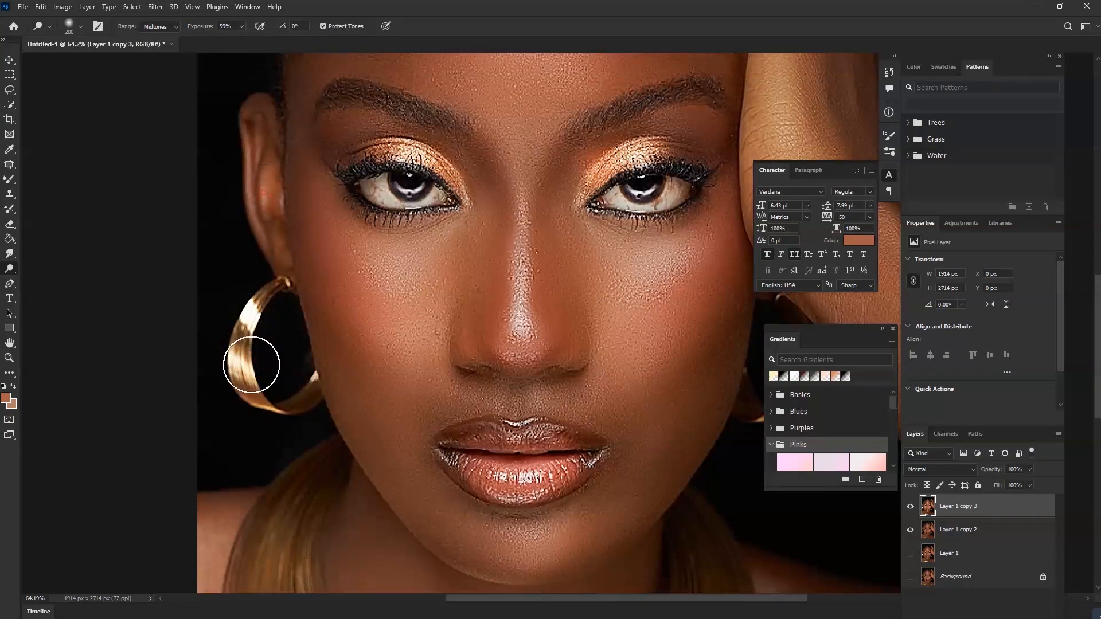
scroll(252, 365, "down", 4)
scroll(623, 117, "up", 2)
mouse_move(614, 128)
left_mouse_down()
mouse_move(630, 233)
mouse_move(739, 379)
left_mouse_up()
scroll(604, 344, "down", 3)
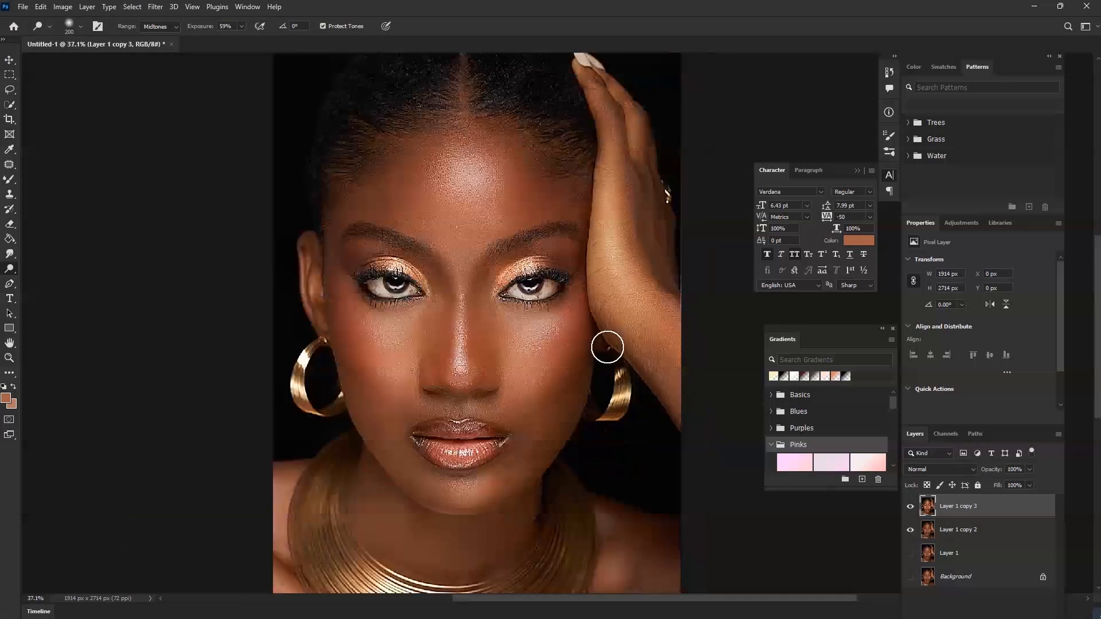
scroll(617, 146, "up", 2)
left_click_drag(601, 95, 605, 157)
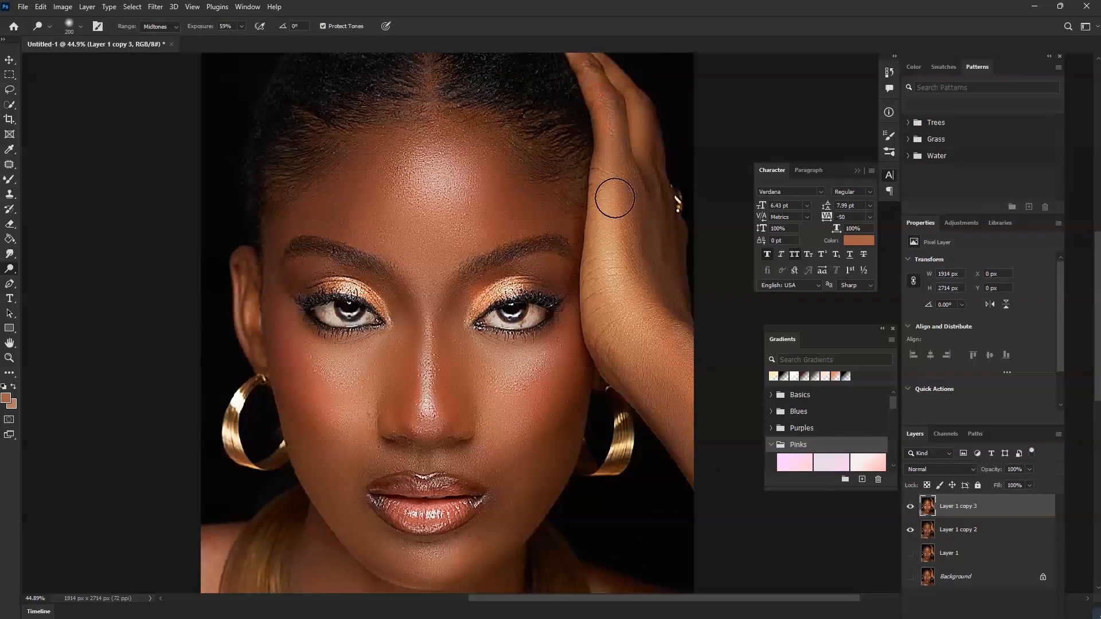
Check the brightened jewelry and hand by toggling the visibility of Layer 1 copy 3
scroll(593, 318, "down", 2)
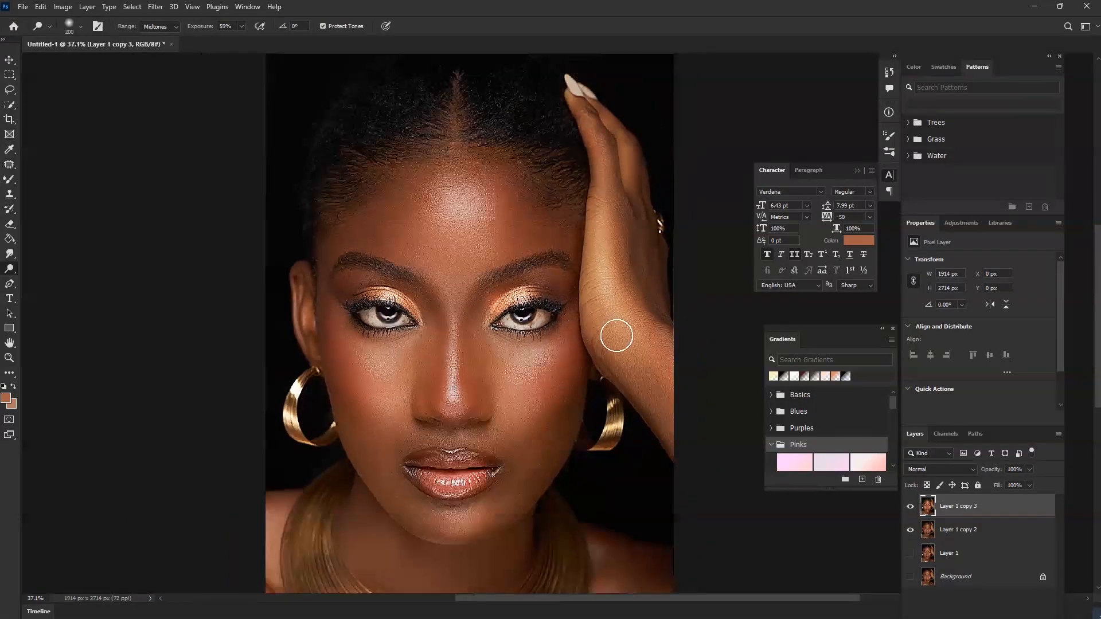
left_click(910, 506)
left_click(911, 507)
Set the foreground color to pure white, ffffff, for retouching the whites of the eyes
scroll(401, 321, "up", 5)
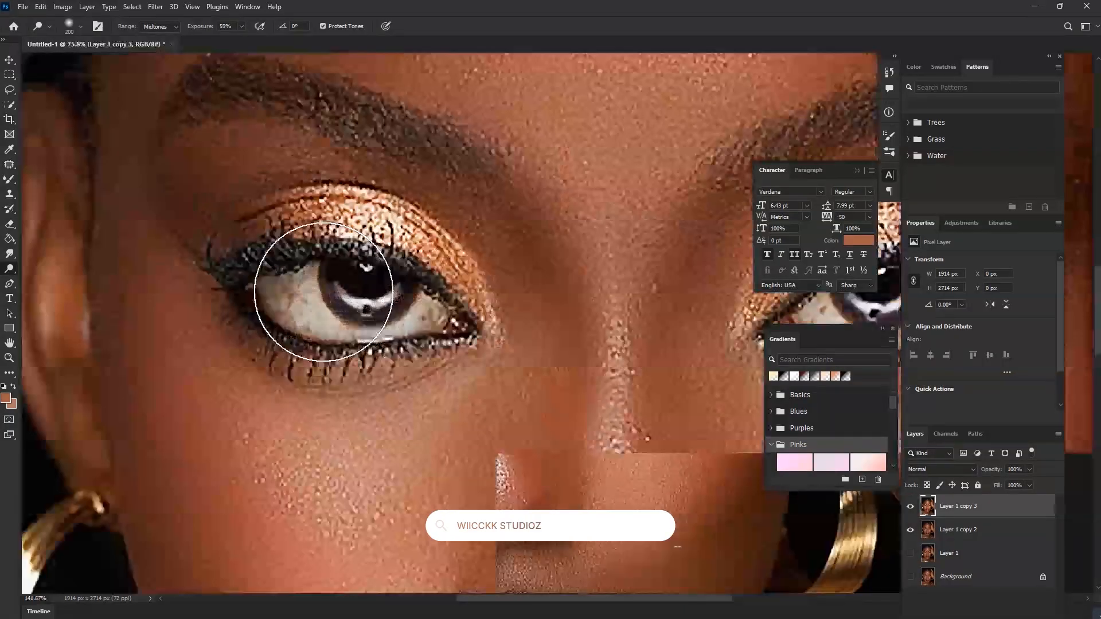
scroll(324, 292, "up", 3)
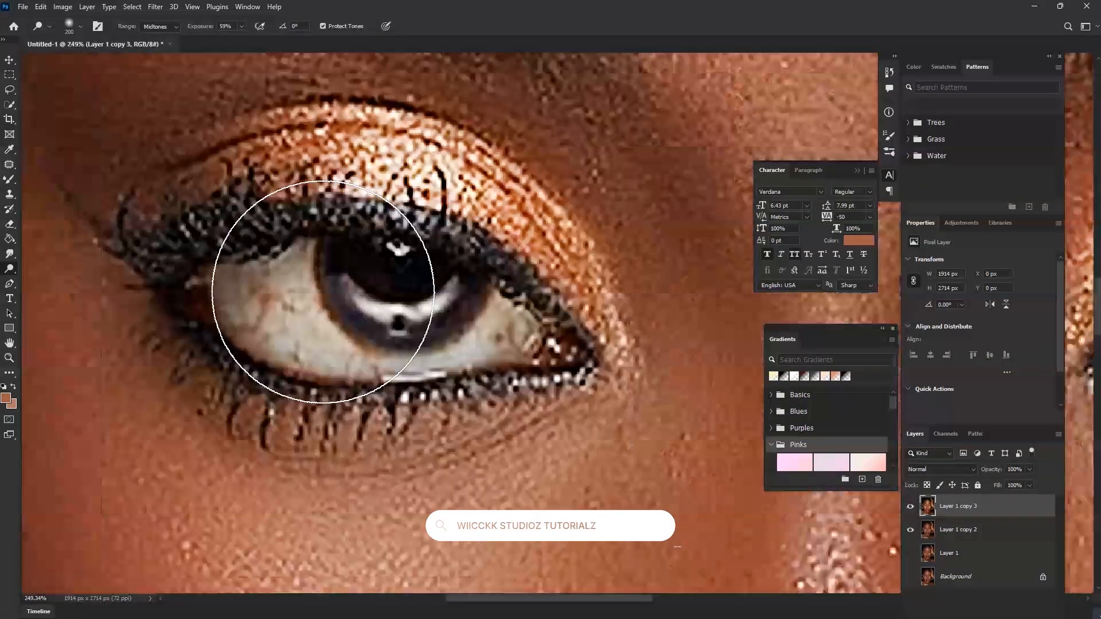
left_click(6, 398)
type("ffffff")
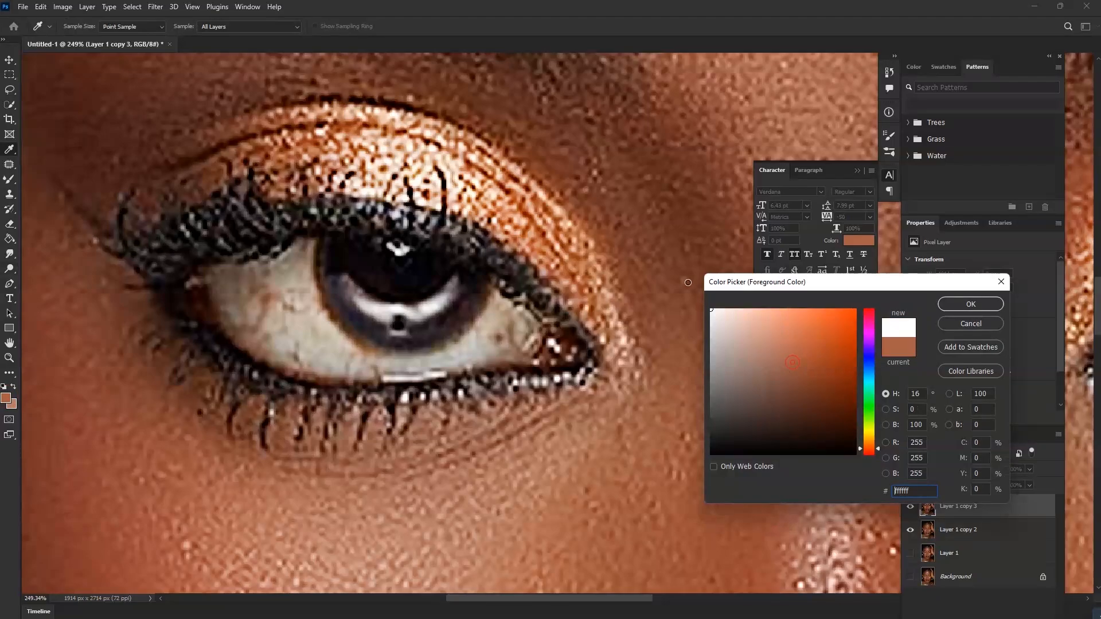
left_click(961, 309)
Whiten the whites of both eyes with the Color Replacement tool in Color mode, using a 90-pixel brush
left_click(10, 179)
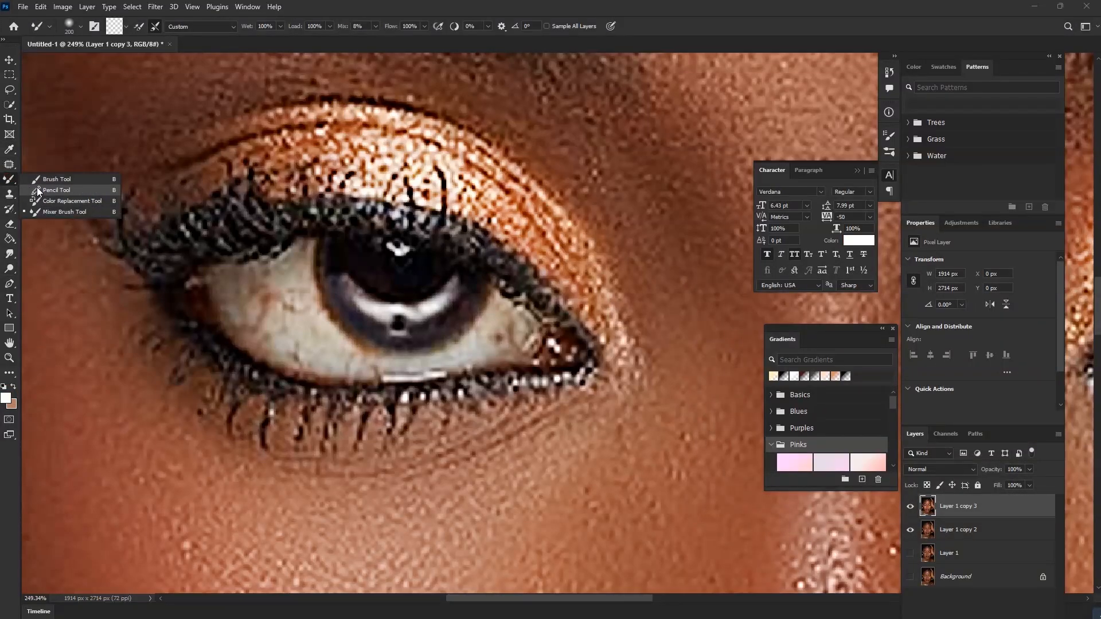
left_click(63, 202)
scroll(281, 294, "up", 3)
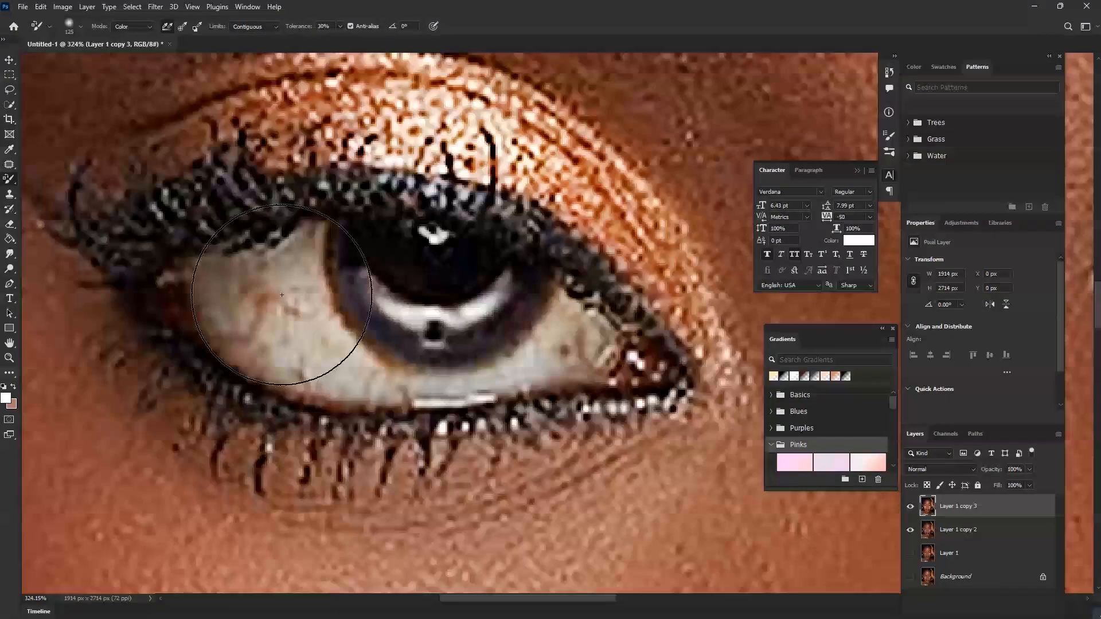
key("bracketleft")
key("bracketleft")
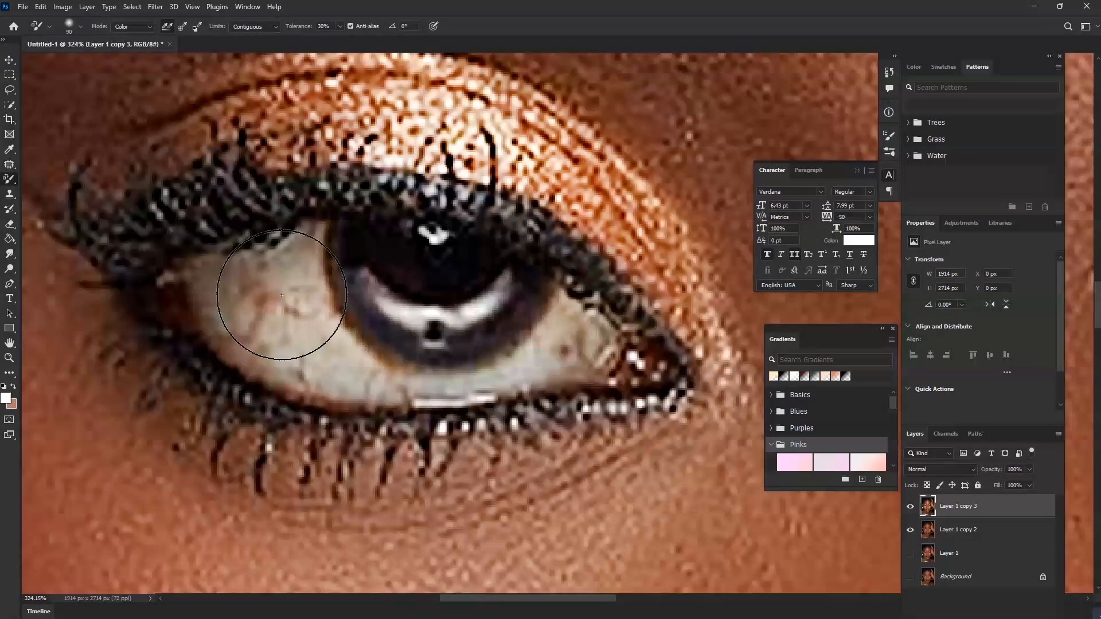
mouse_move(282, 295)
left_mouse_down()
mouse_move(265, 282)
mouse_move(338, 341)
mouse_move(398, 369)
mouse_move(395, 378)
mouse_move(565, 351)
mouse_move(404, 352)
mouse_move(280, 326)
mouse_move(270, 304)
left_mouse_up()
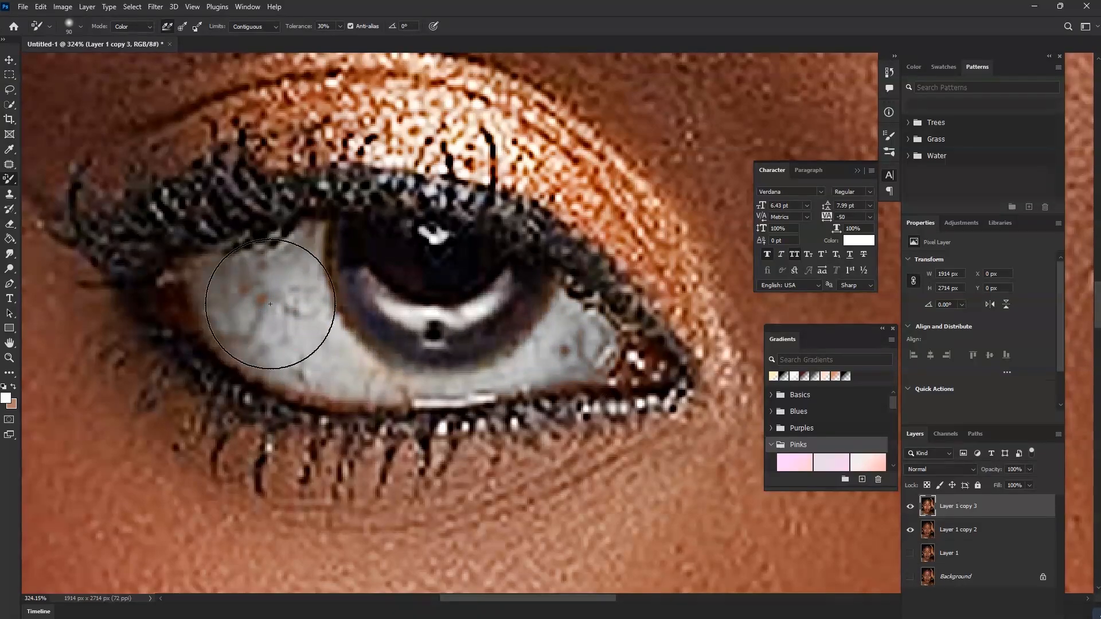
scroll(270, 290, "down", 5)
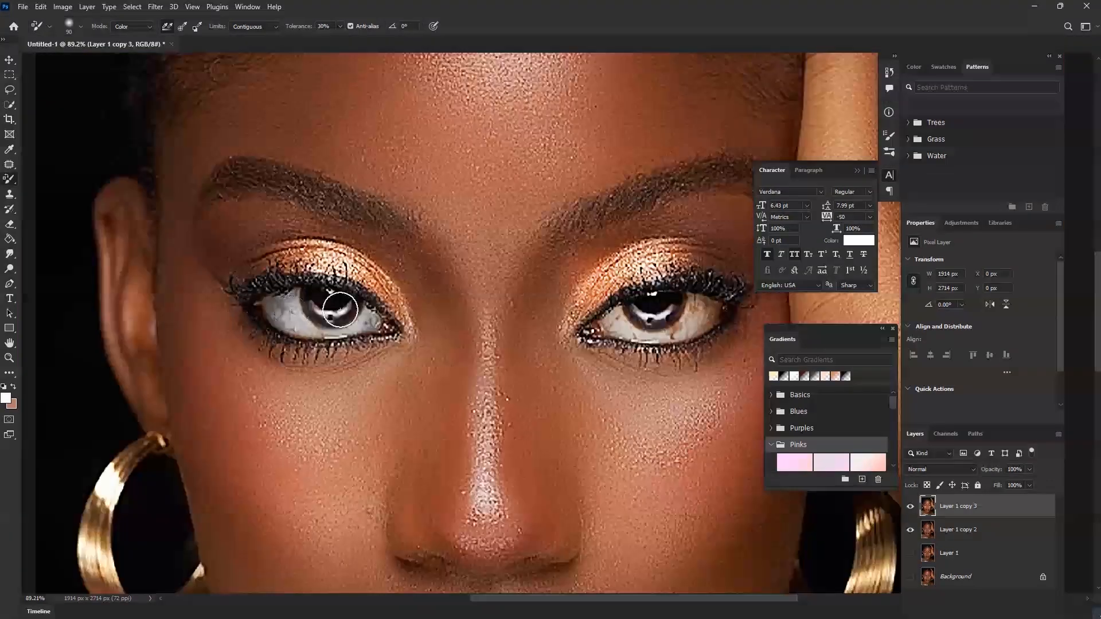
scroll(675, 307, "up", 2)
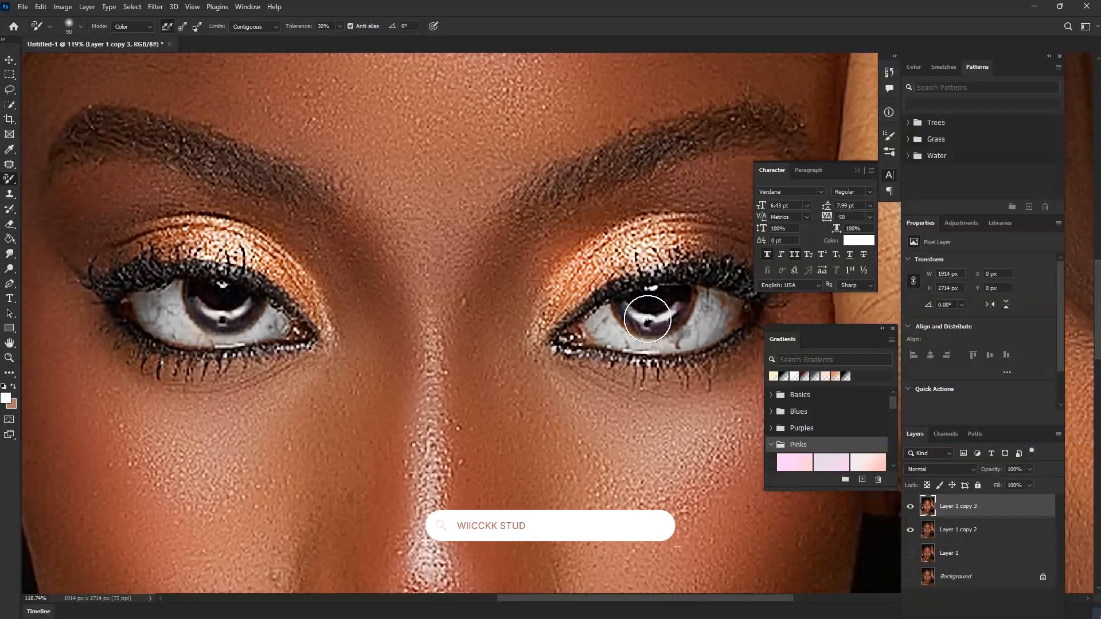
Set up the Mixer Brush with a 60-pixel tip for smoothing the white of the eye on the image's left side
scroll(116, 302, "down", 1)
scroll(115, 301, "up", 5)
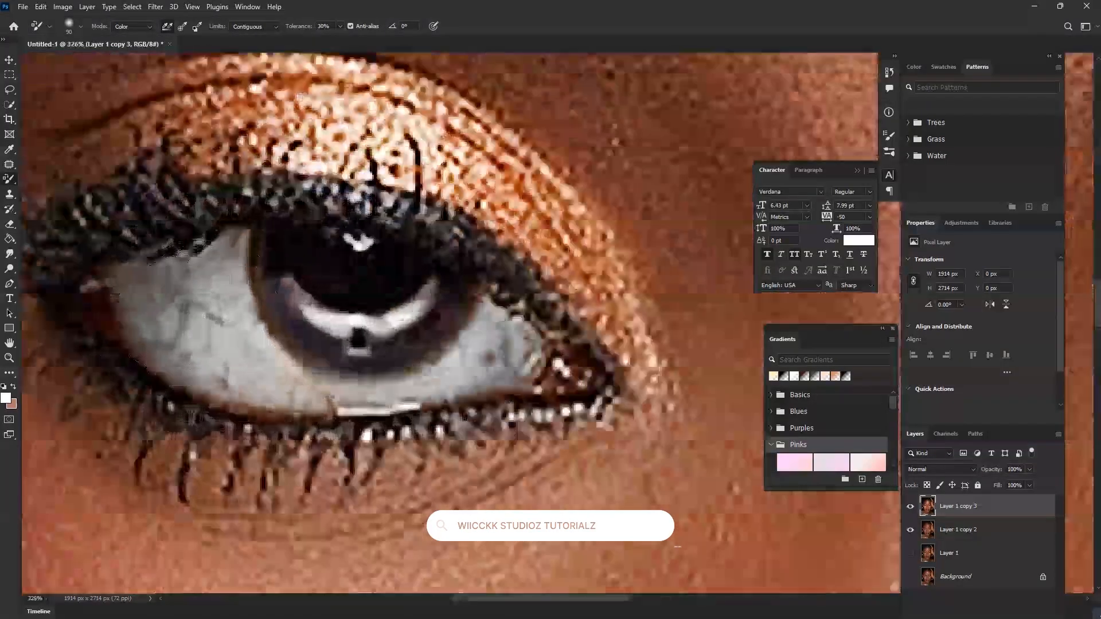
right_click(8, 182)
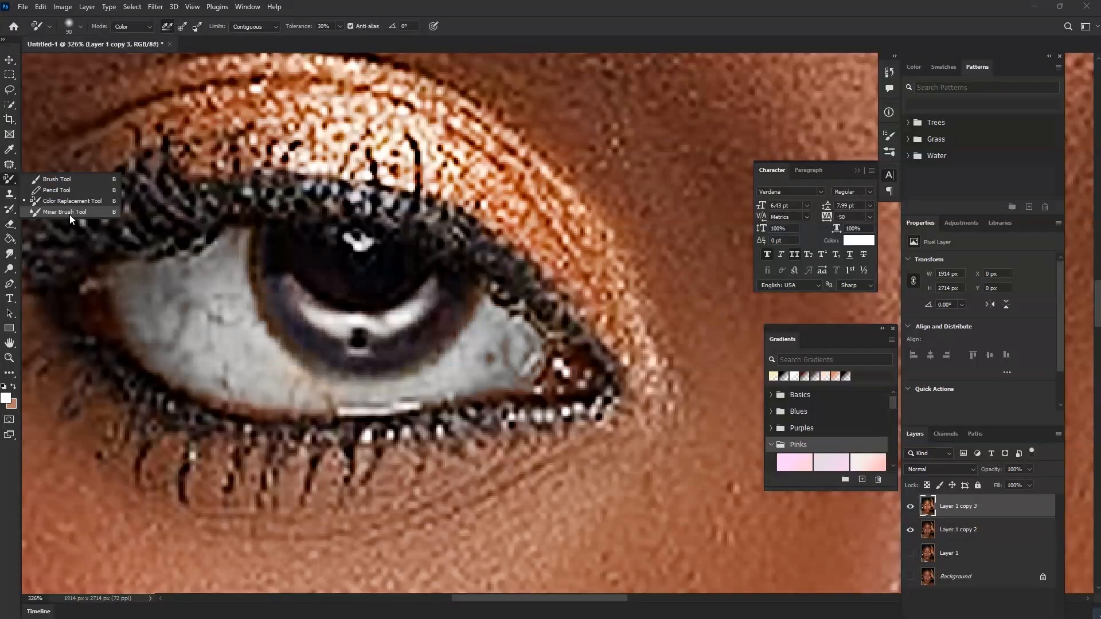
left_click(70, 212)
scroll(260, 349, "up", 2)
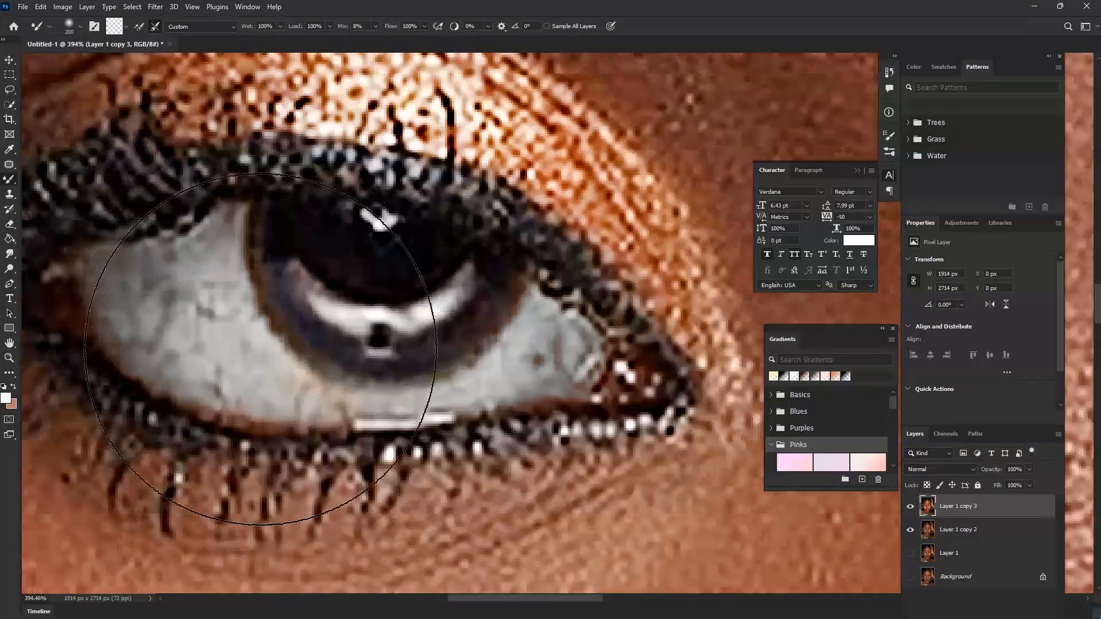
key("bracketleft")
key("bracketleft")
key("bracketleft")
key("bracketleft")
key("bracketleft")
key("bracketleft")
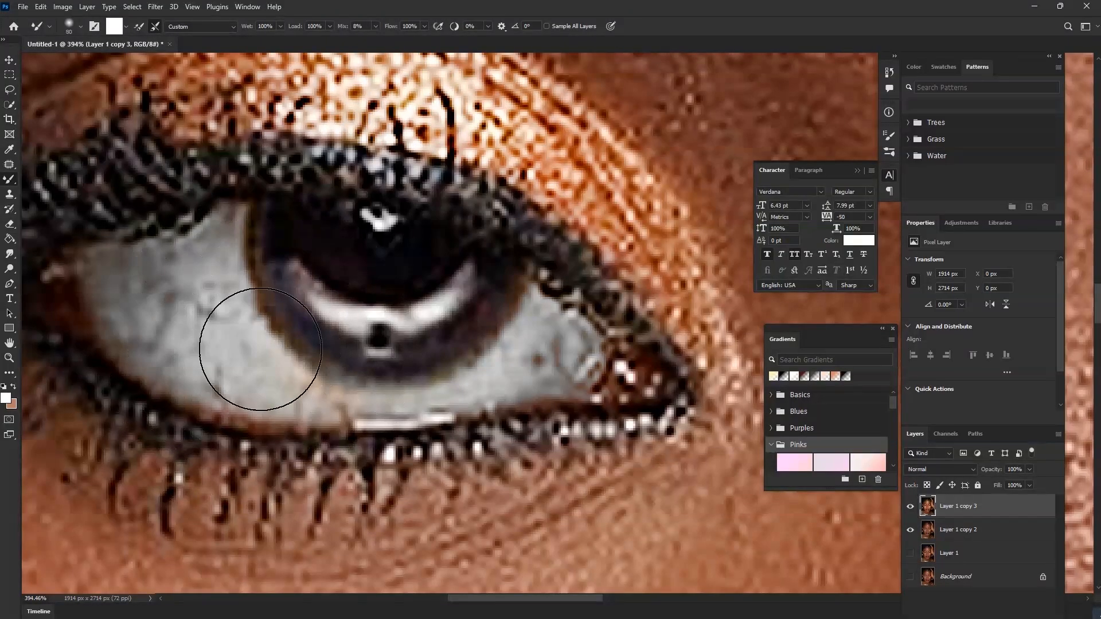
key("bracketleft")
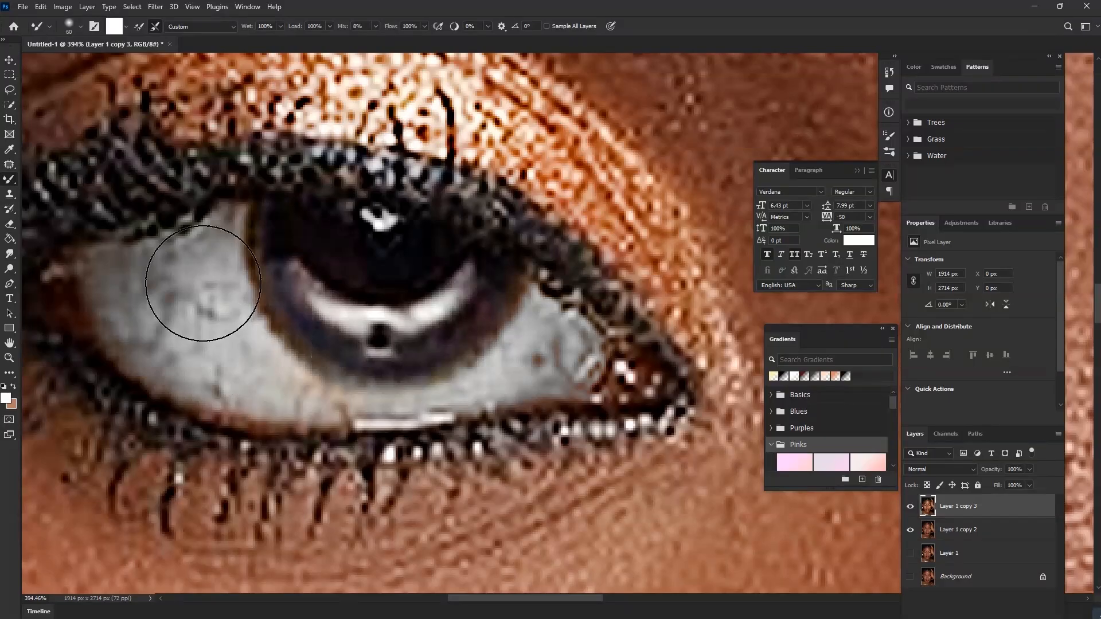
Blend away the veins in the outer white of the image-left eye, reducing the Mixer Brush to 45 pixels
scroll(200, 283, "up", 2)
mouse_move(178, 346)
left_mouse_down()
mouse_move(168, 310)
mouse_move(191, 331)
mouse_move(159, 334)
mouse_move(169, 325)
mouse_move(200, 350)
mouse_move(178, 328)
mouse_move(206, 343)
mouse_move(178, 334)
mouse_move(229, 373)
left_mouse_up()
key("ctrl+z")
key("bracketleft")
key("bracketleft")
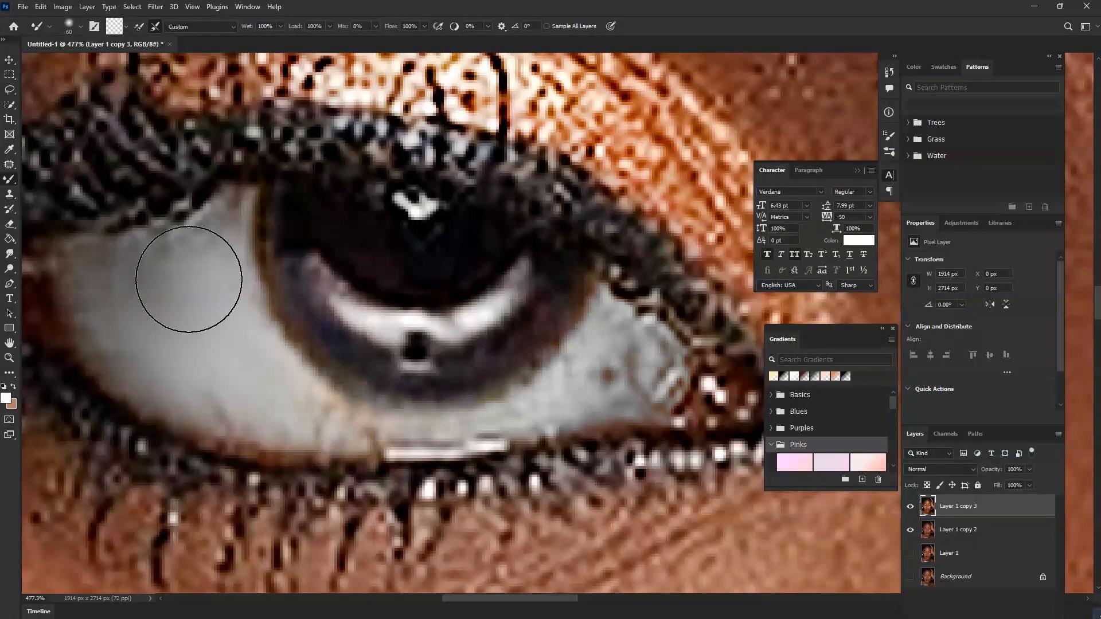
mouse_move(189, 279)
left_mouse_down()
mouse_move(166, 270)
mouse_move(177, 265)
mouse_move(187, 301)
mouse_move(164, 287)
mouse_move(175, 281)
mouse_move(198, 365)
mouse_move(238, 396)
mouse_move(213, 394)
mouse_move(405, 434)
mouse_move(307, 413)
left_mouse_up()
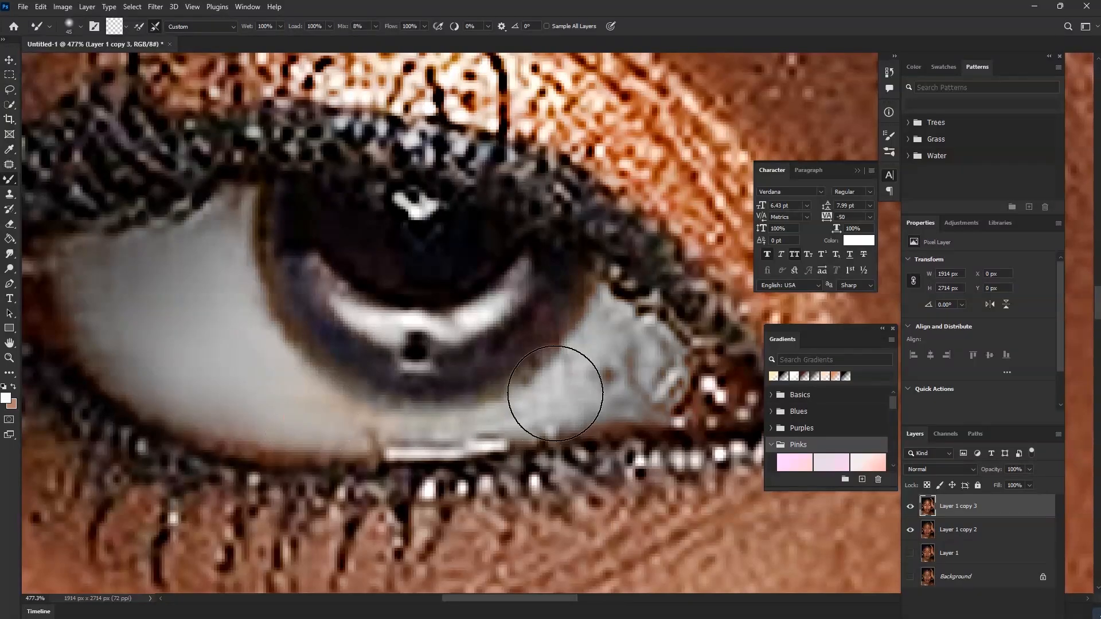
Smooth the inner-corner white, the strip below the iris and the iris of the same eye with the 45-pixel Mixer Brush
mouse_move(560, 393)
left_mouse_down()
mouse_move(600, 386)
mouse_move(623, 368)
mouse_move(599, 368)
left_mouse_up()
mouse_move(500, 417)
left_mouse_down()
mouse_move(491, 405)
mouse_move(401, 422)
mouse_move(417, 418)
left_mouse_up()
mouse_move(535, 386)
left_mouse_down()
mouse_move(518, 396)
mouse_move(523, 349)
mouse_move(542, 317)
left_mouse_up()
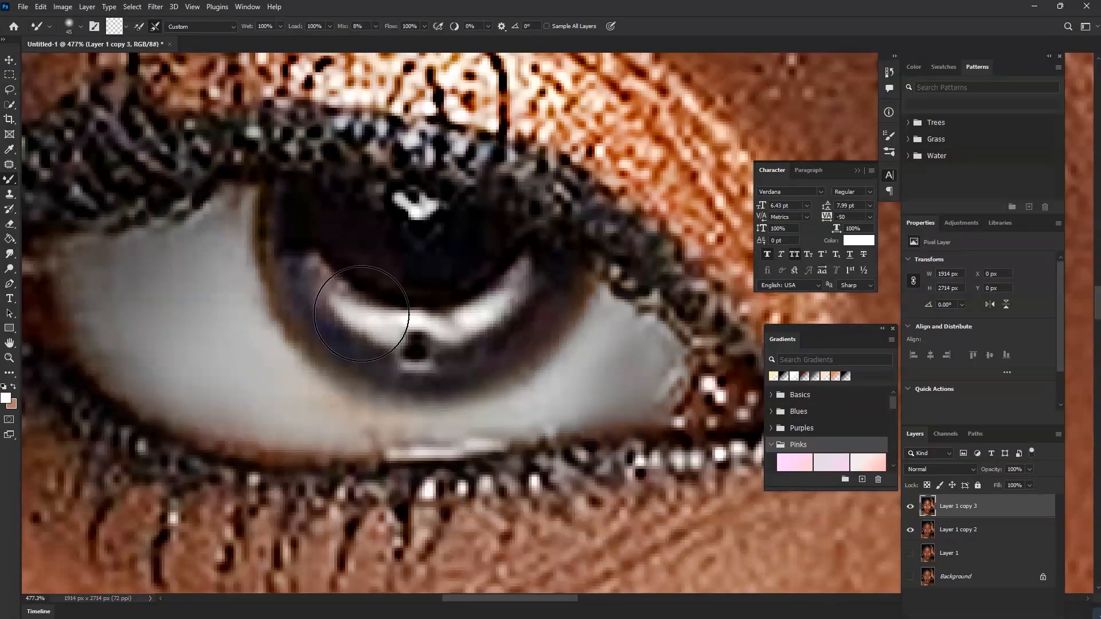
mouse_move(362, 308)
left_mouse_down()
mouse_move(320, 297)
mouse_move(348, 236)
left_mouse_up()
left_click_drag(465, 259, 473, 247)
mouse_move(120, 324)
left_mouse_down()
mouse_move(236, 375)
mouse_move(214, 319)
mouse_move(228, 324)
mouse_move(231, 344)
mouse_move(207, 291)
mouse_move(219, 318)
mouse_move(142, 333)
mouse_move(151, 341)
mouse_move(194, 315)
left_mouse_up()
scroll(199, 318, "down", 3)
scroll(200, 317, "down", 3)
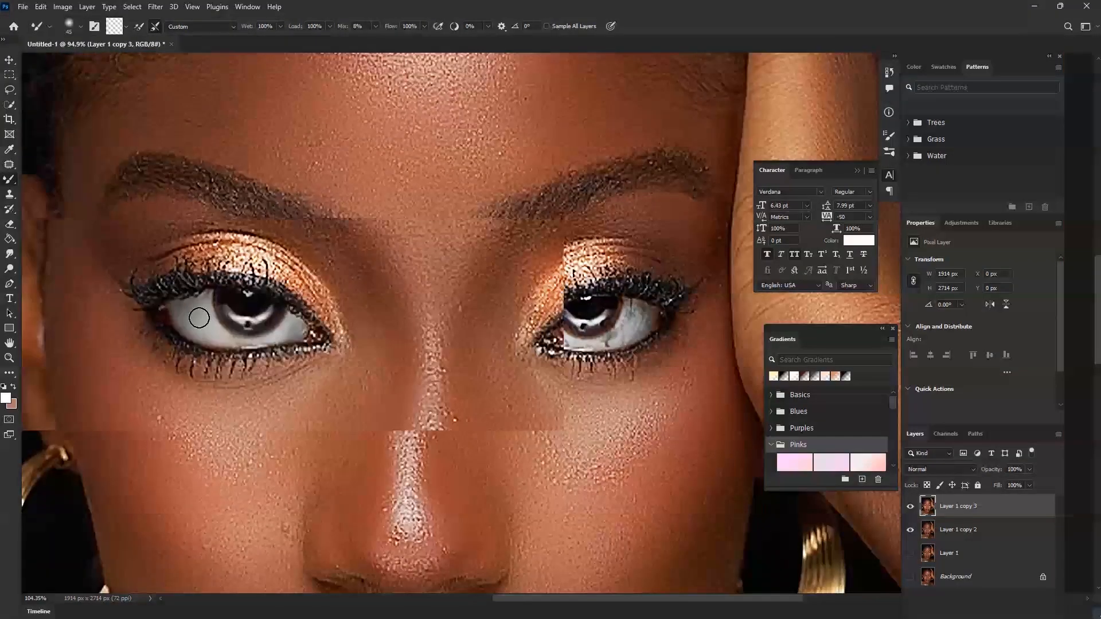
Blend away the veins across the white of the image-right eye with the 45-pixel Mixer Brush
scroll(579, 317, "up", 3)
scroll(669, 315, "up", 2)
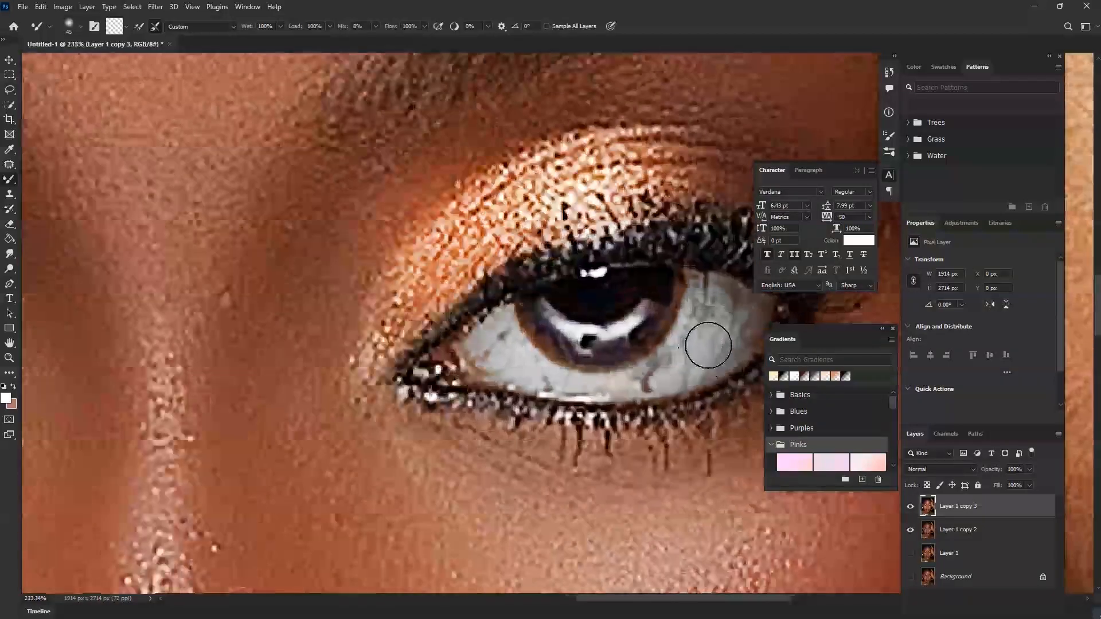
mouse_move(713, 330)
left_mouse_down()
mouse_move(730, 306)
mouse_move(713, 312)
mouse_move(725, 304)
mouse_move(727, 334)
left_mouse_up()
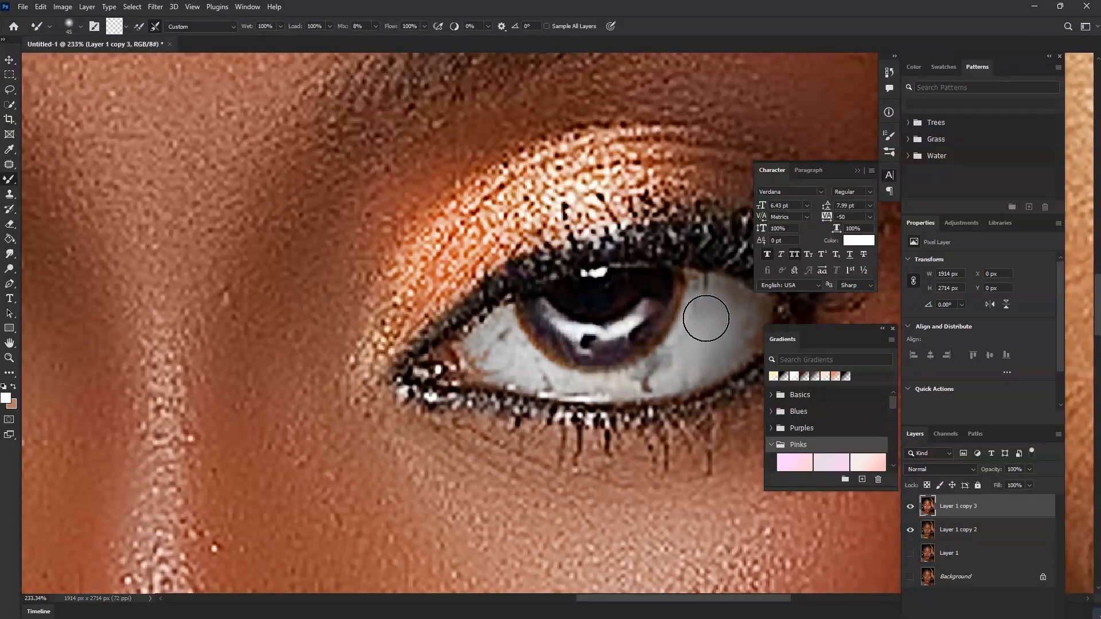
left_click_drag(627, 383, 641, 371)
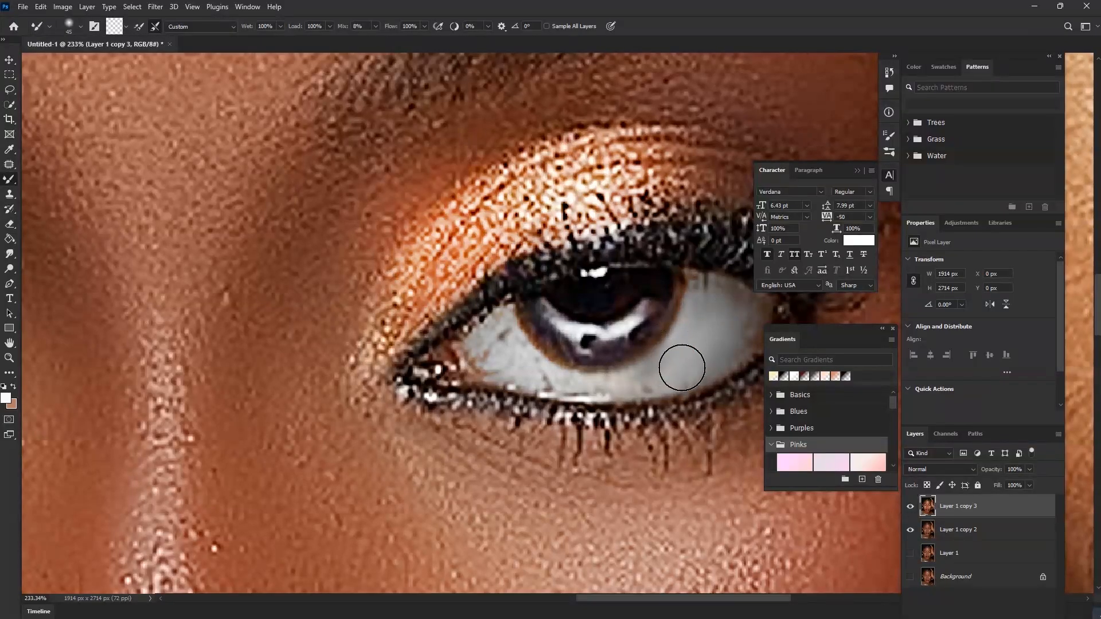
left_click_drag(686, 365, 640, 376)
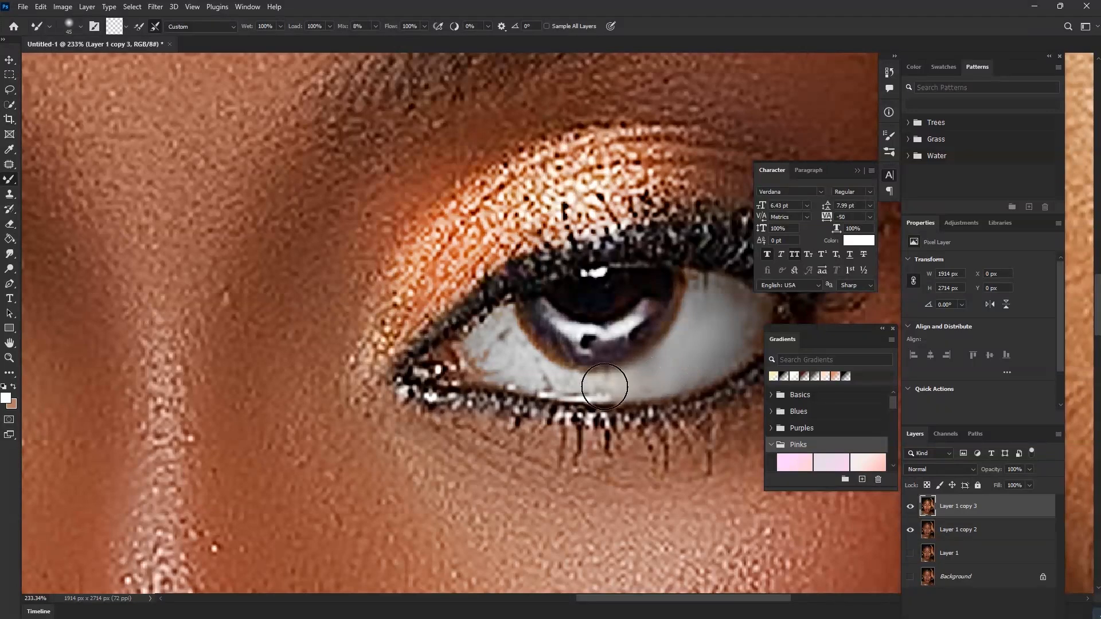
left_click_drag(535, 377, 537, 380)
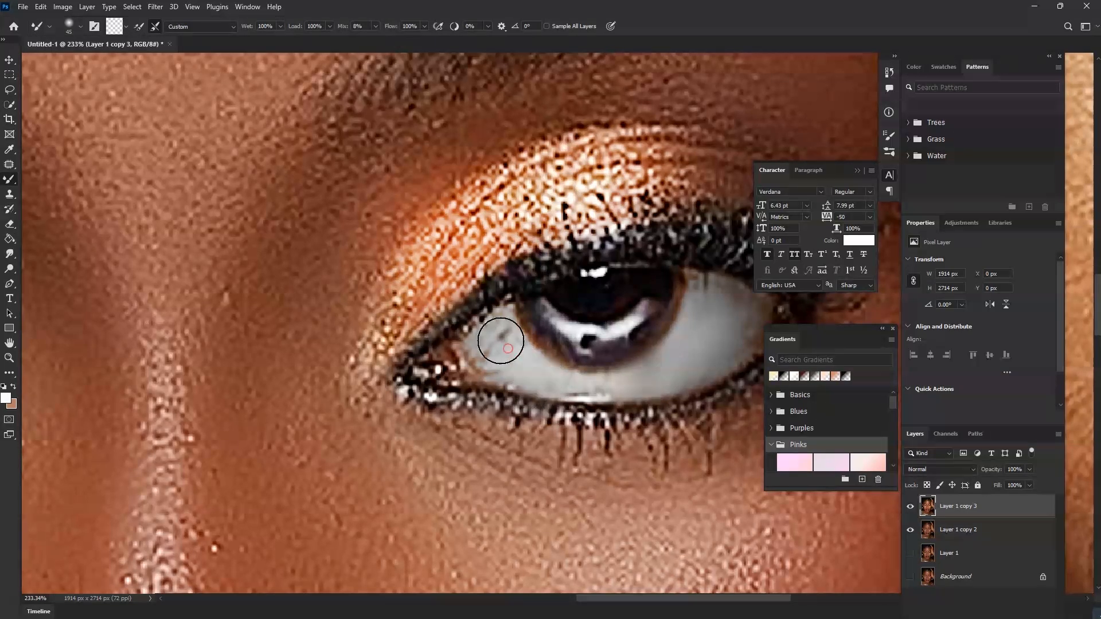
scroll(502, 347, "down", 3)
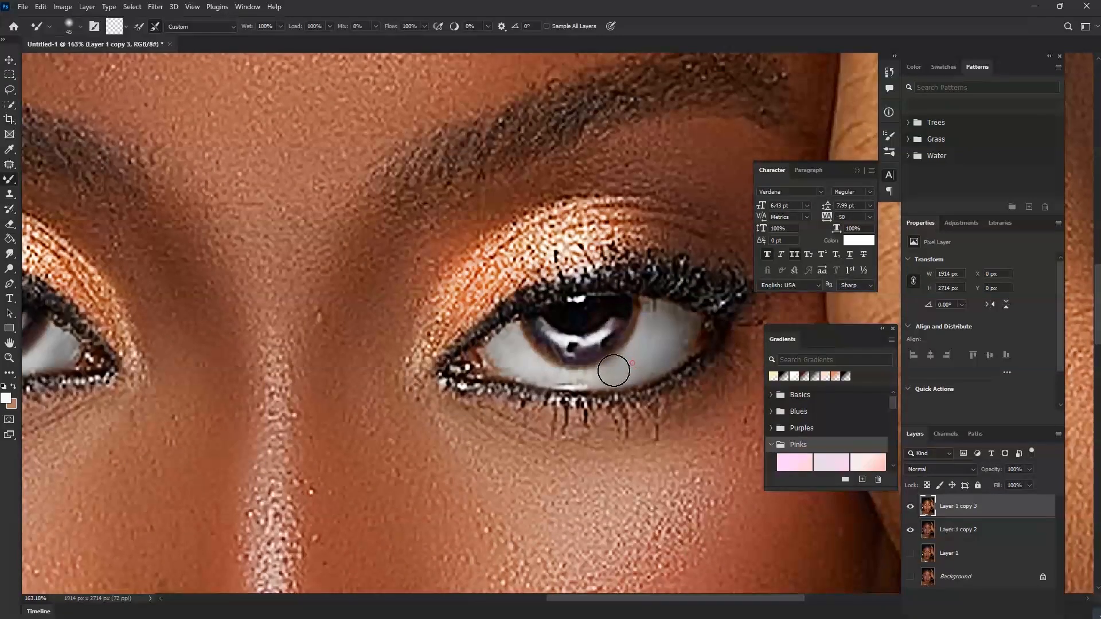
Review the smoothed eyes in the whole portrait and compare them by toggling the visibility of Layer 1 copy 3
scroll(649, 357, "down", 6)
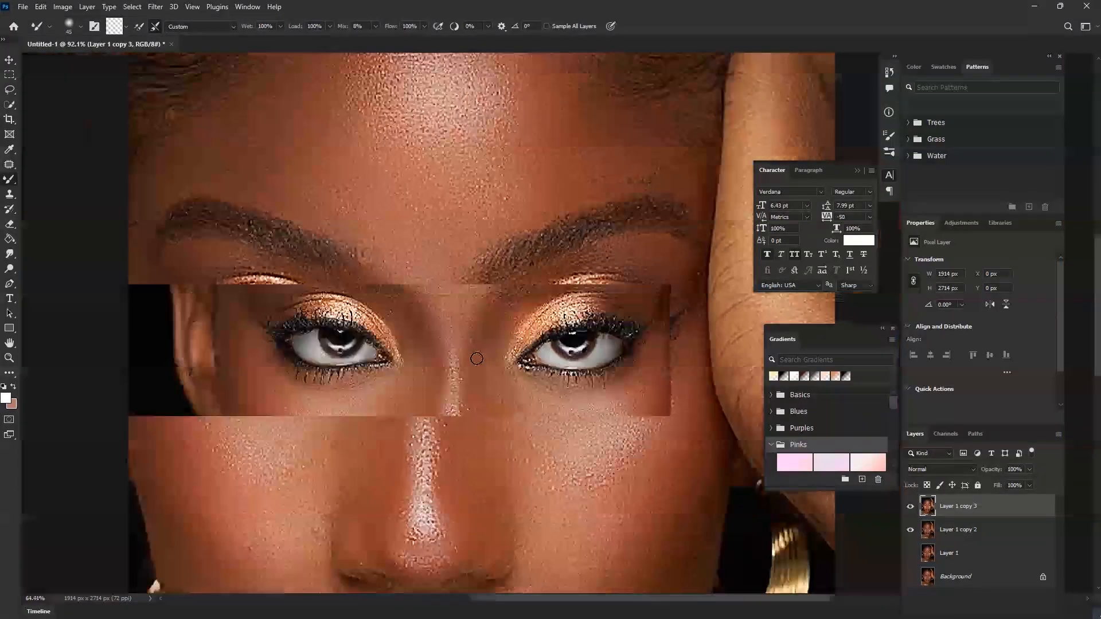
scroll(396, 352, "down", 4)
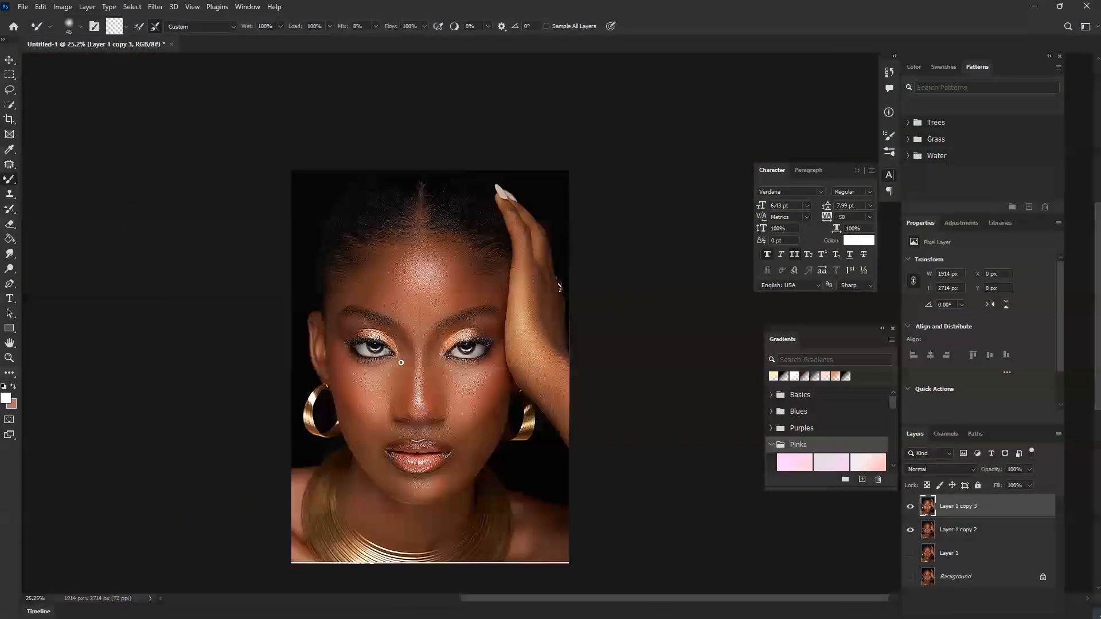
scroll(400, 362, "up", 6)
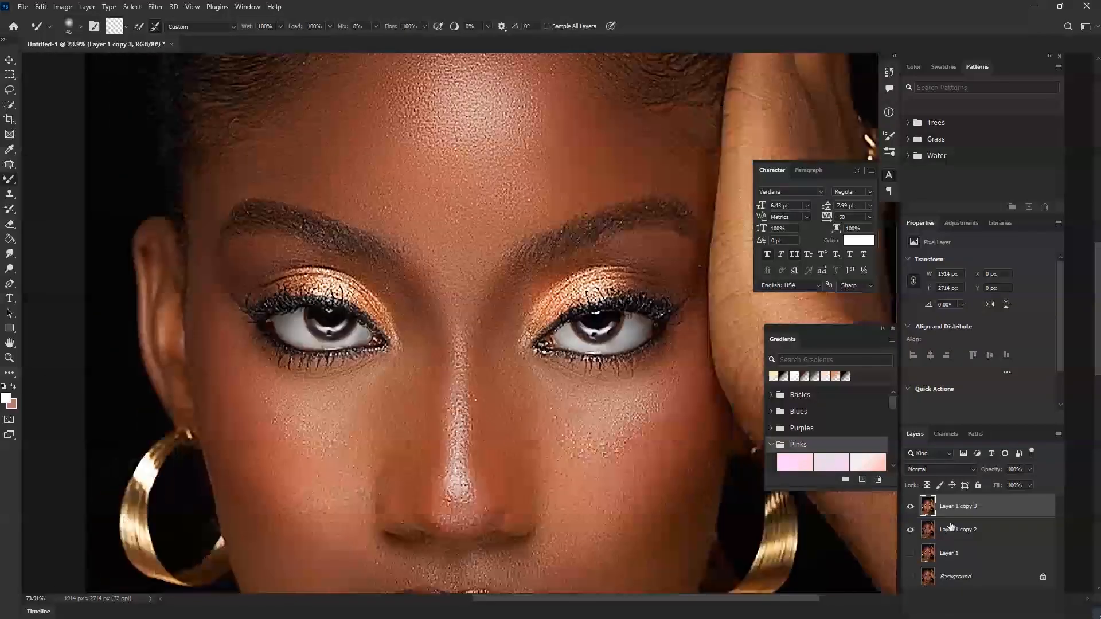
left_click(909, 505)
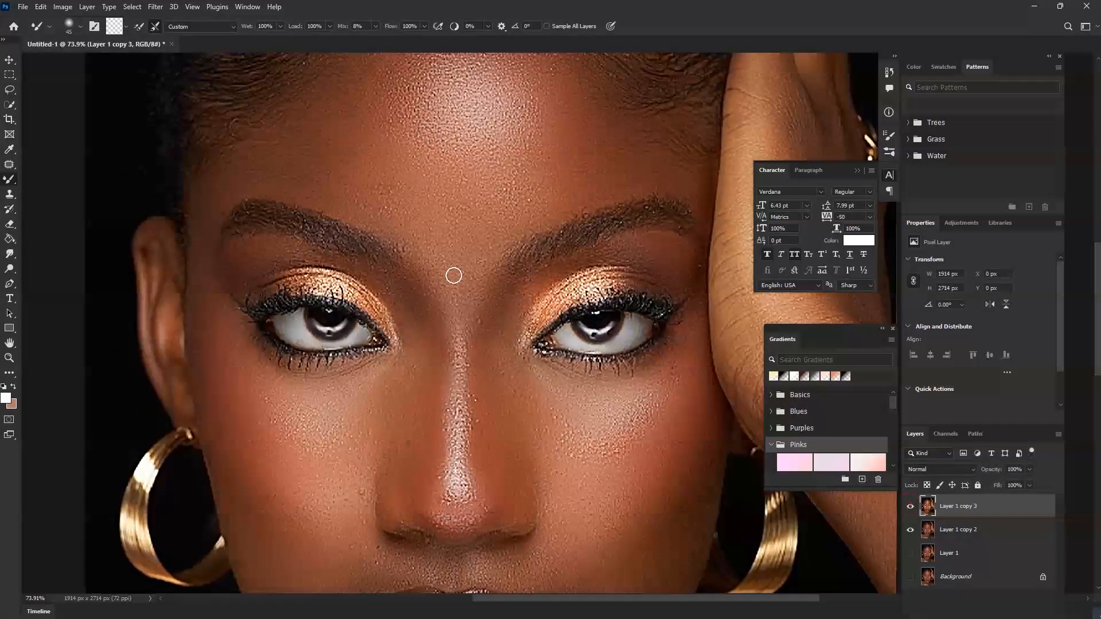
Brighten both eyes with the 200-pixel Dodge brush, using the Midtones range at 59% exposure
scroll(449, 272, "up", 2)
key("o")
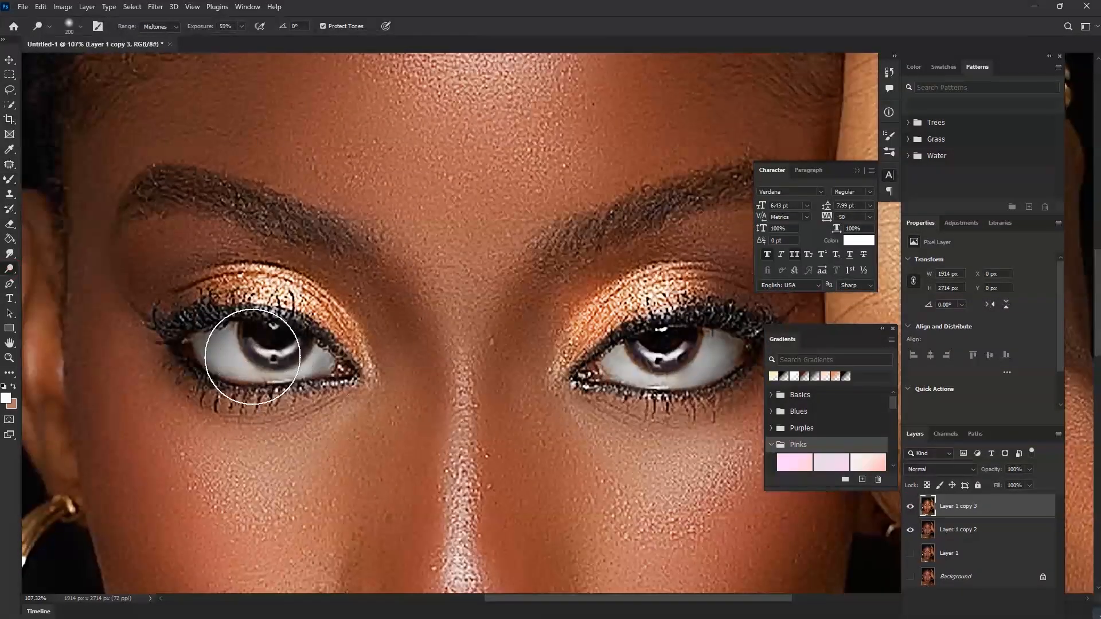
left_click(247, 353)
left_click(254, 353)
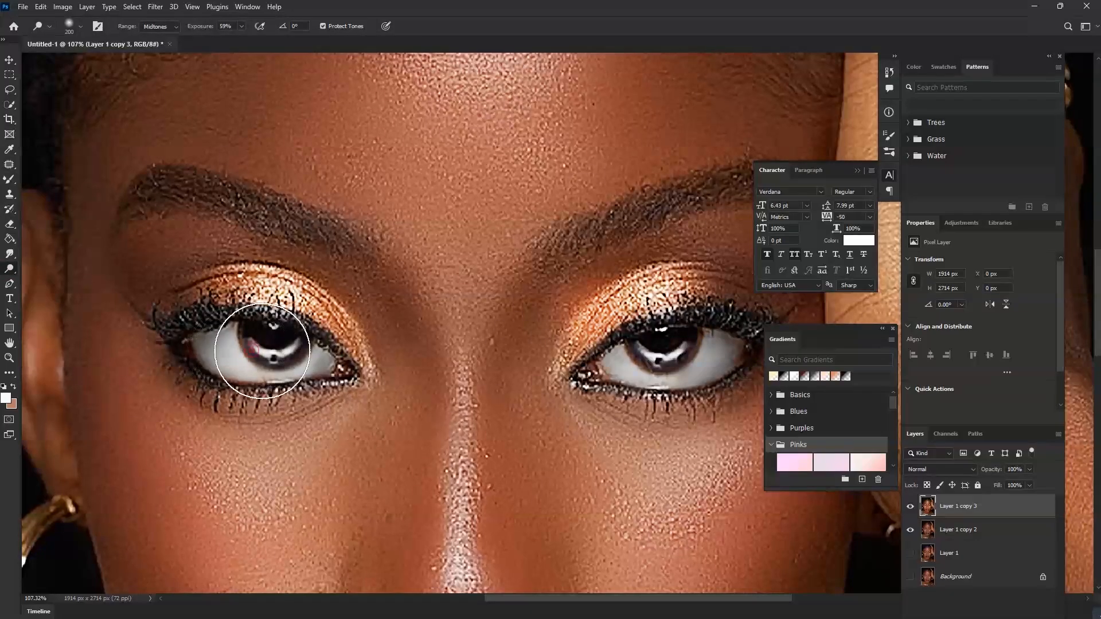
left_click(671, 358)
Compare the brightened eyes before and after by hiding and showing Layer 1 copy 3
scroll(422, 349, "down", 5)
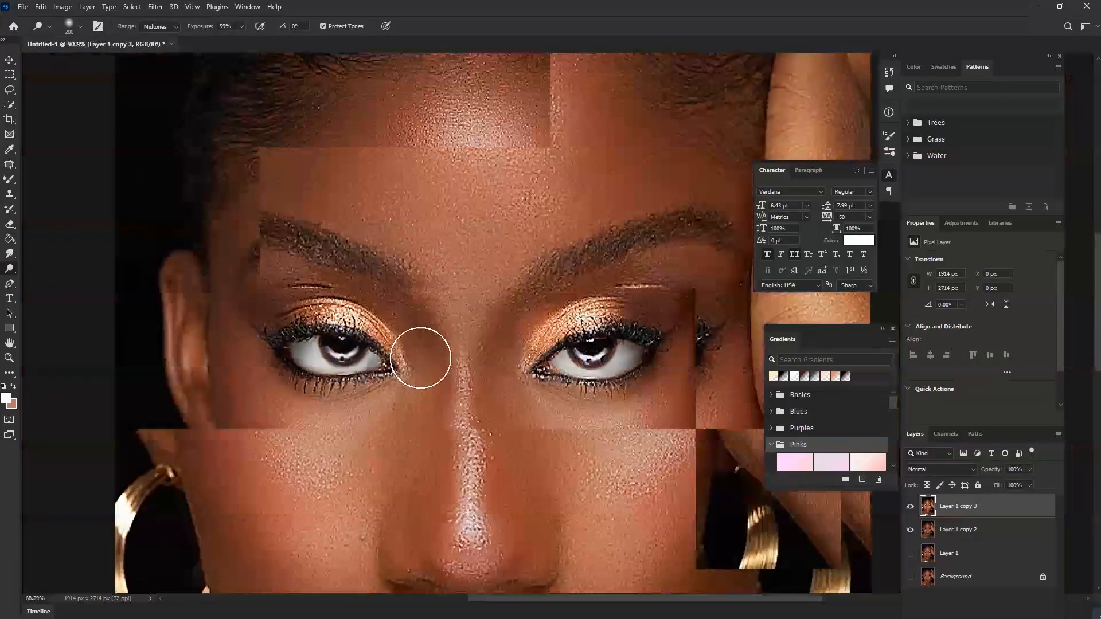
scroll(418, 384, "down", 3)
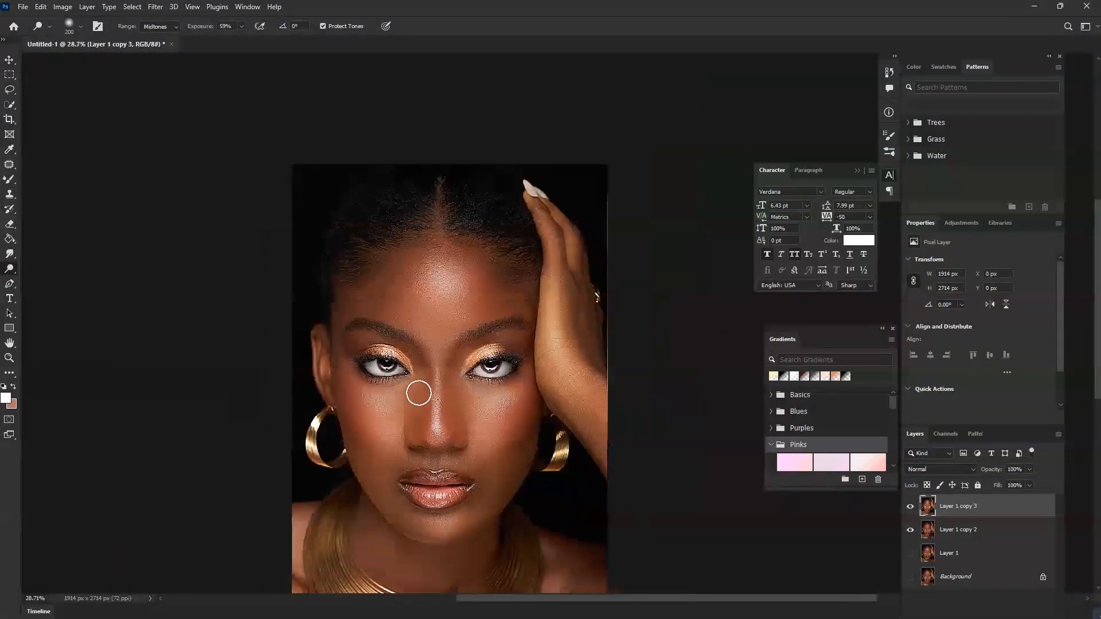
scroll(419, 406, "up", 2)
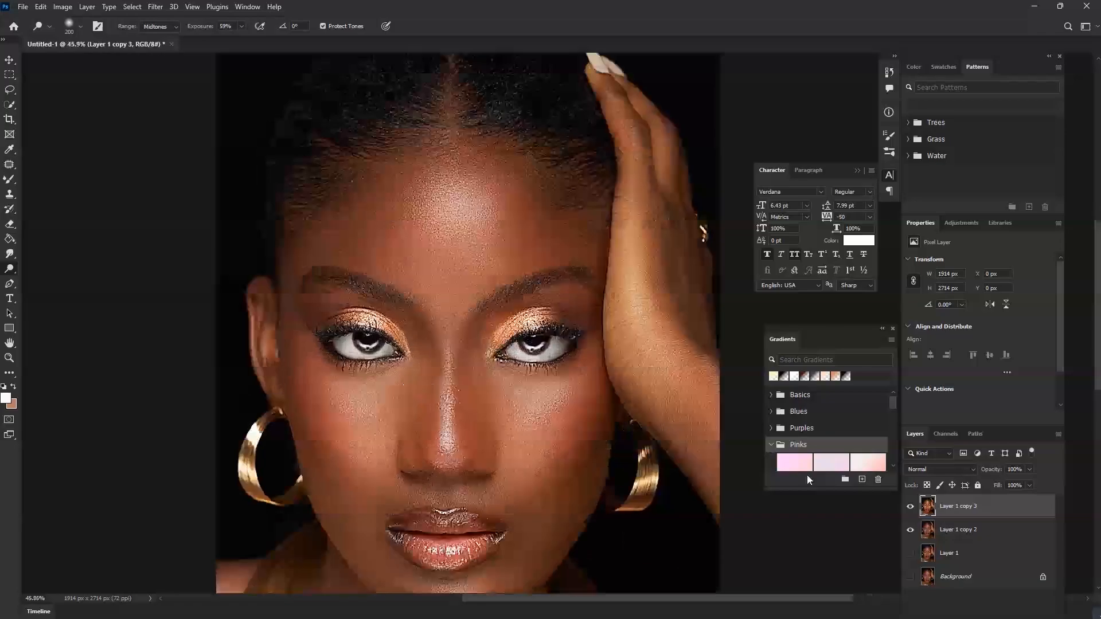
left_click(910, 507)
left_click(910, 507)
scroll(320, 398, "down", 2)
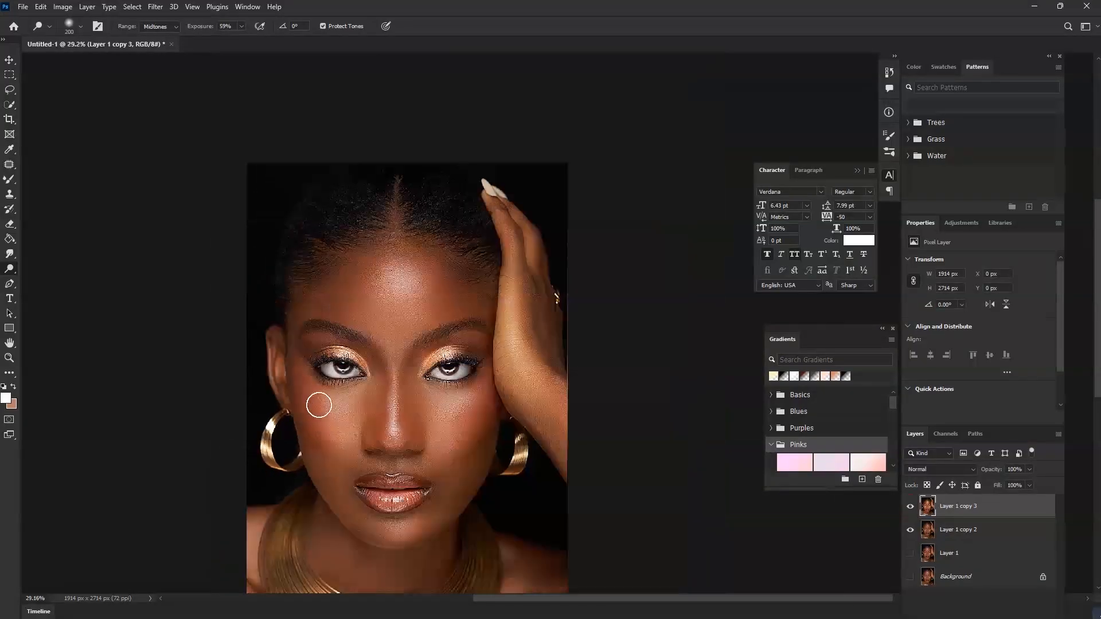
Draw a loose Lasso selection around the lips and copy it to a new layer
scroll(380, 503, "up", 3)
scroll(381, 503, "up", 2)
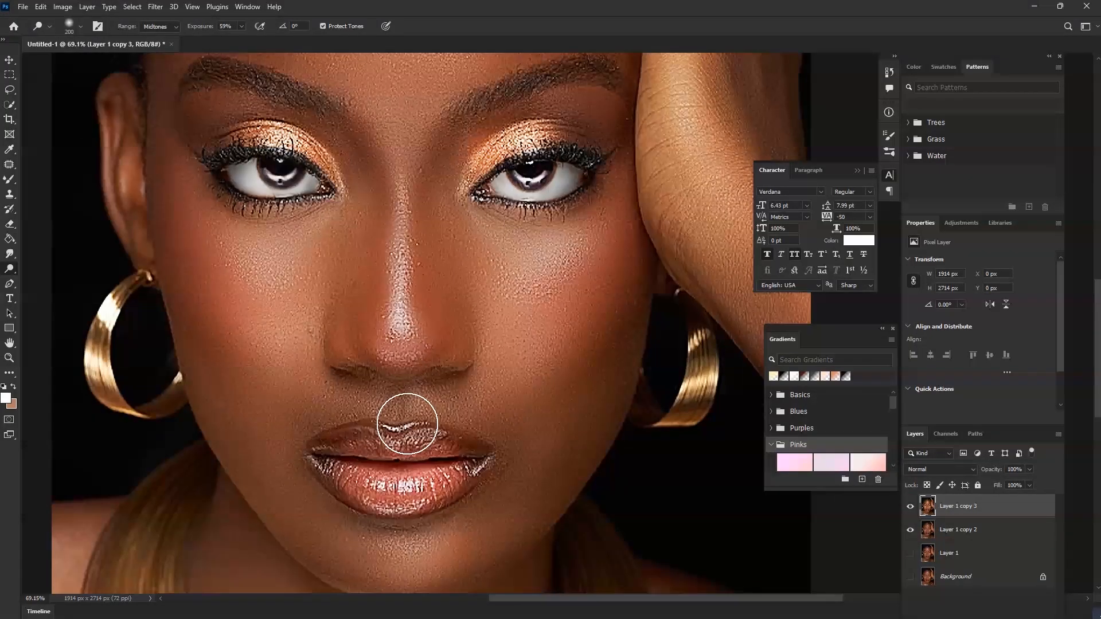
left_click(9, 90)
mouse_move(352, 400)
left_mouse_down()
mouse_move(510, 450)
mouse_move(511, 475)
mouse_move(418, 546)
mouse_move(343, 548)
mouse_move(268, 484)
mouse_move(342, 398)
left_mouse_up()
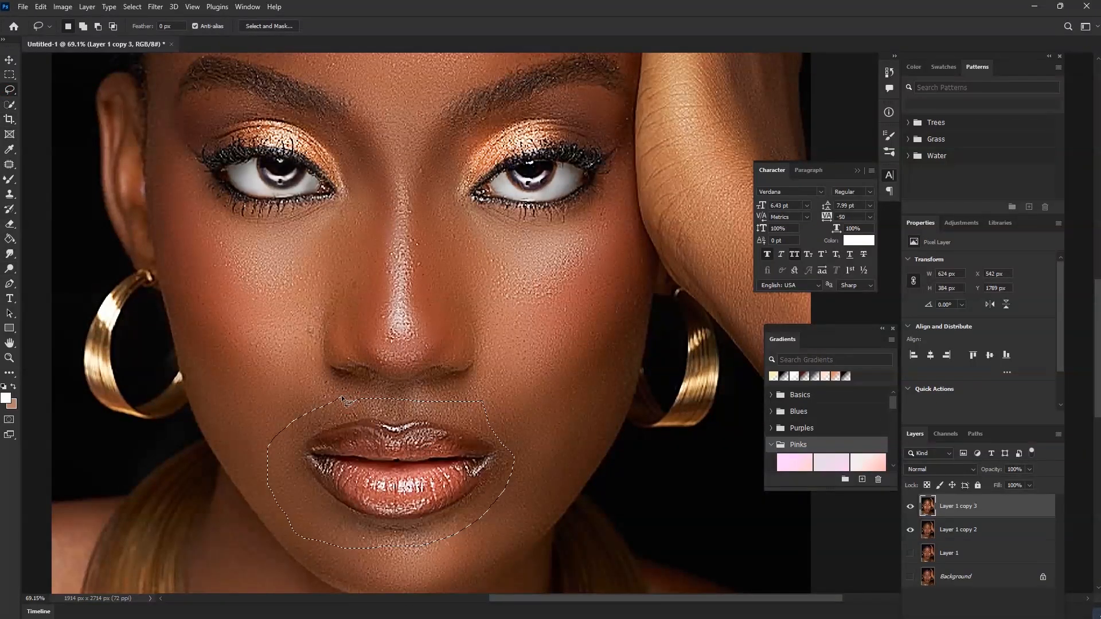
key("ctrl+j")
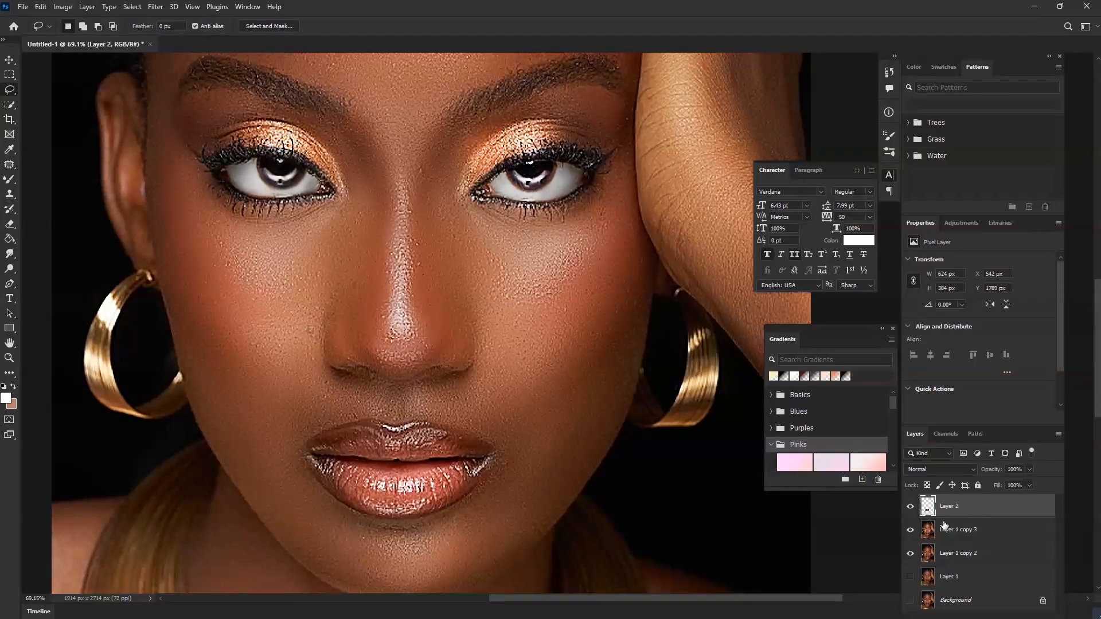
Recolor the lips layer with Hue/Saturation, setting Hue to -19 and Saturation to +26
left_click(62, 8)
mouse_move(80, 38)
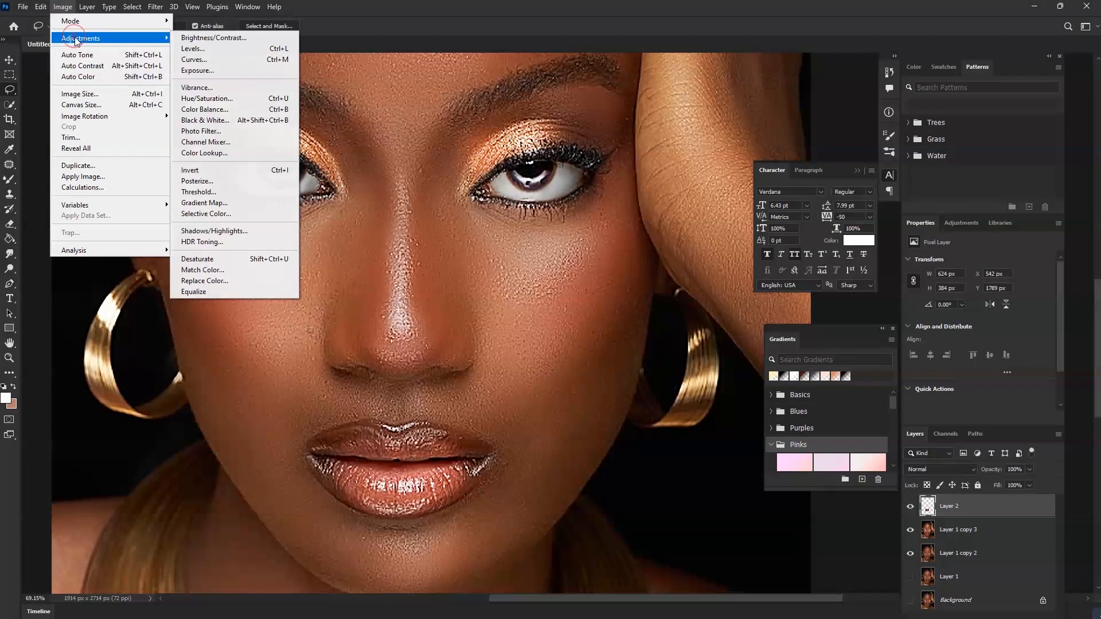
left_click(210, 101)
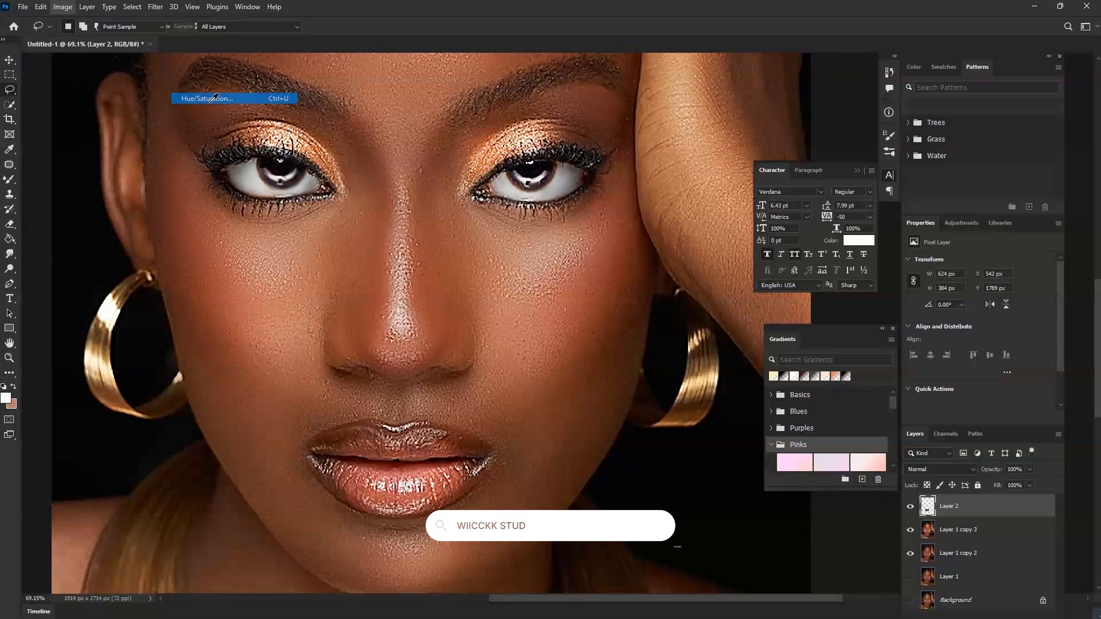
left_click_drag(765, 242, 773, 239)
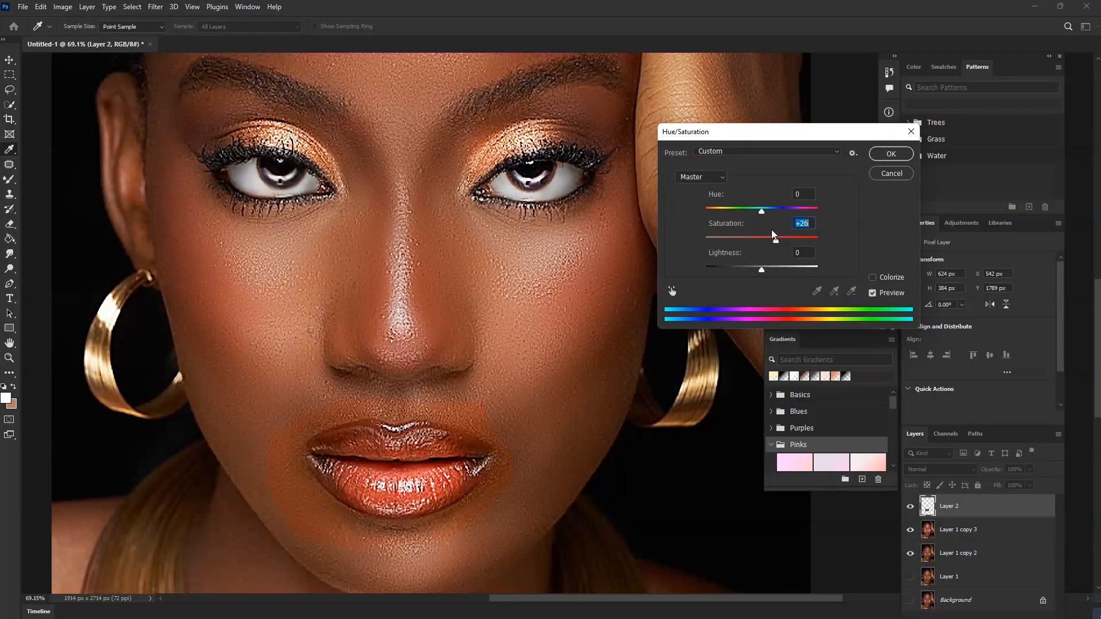
left_click_drag(762, 215, 749, 209)
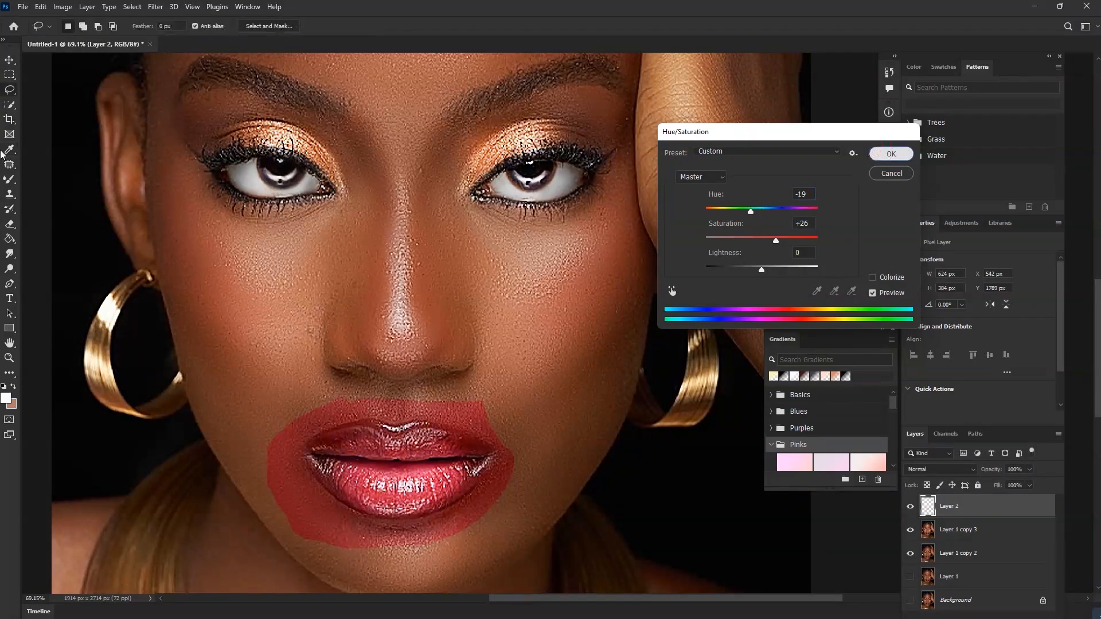
left_click(883, 155)
Erase the tinted skin around the lips on Layer 2 with the 150-pixel Eraser, raising its opacity to 100%
key("e")
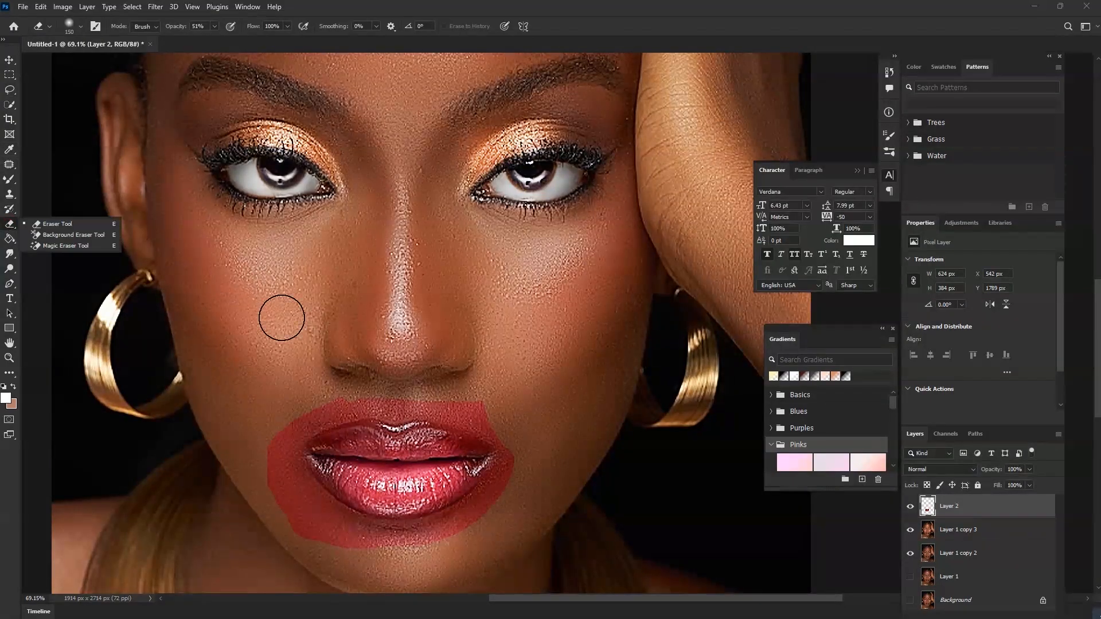
left_click(301, 360)
mouse_move(301, 403)
left_mouse_down()
mouse_move(482, 394)
mouse_move(421, 395)
mouse_move(483, 397)
mouse_move(526, 432)
mouse_move(470, 409)
mouse_move(521, 465)
mouse_move(514, 454)
mouse_move(520, 484)
mouse_move(515, 459)
mouse_move(498, 498)
mouse_move(517, 478)
mouse_move(453, 528)
left_mouse_up()
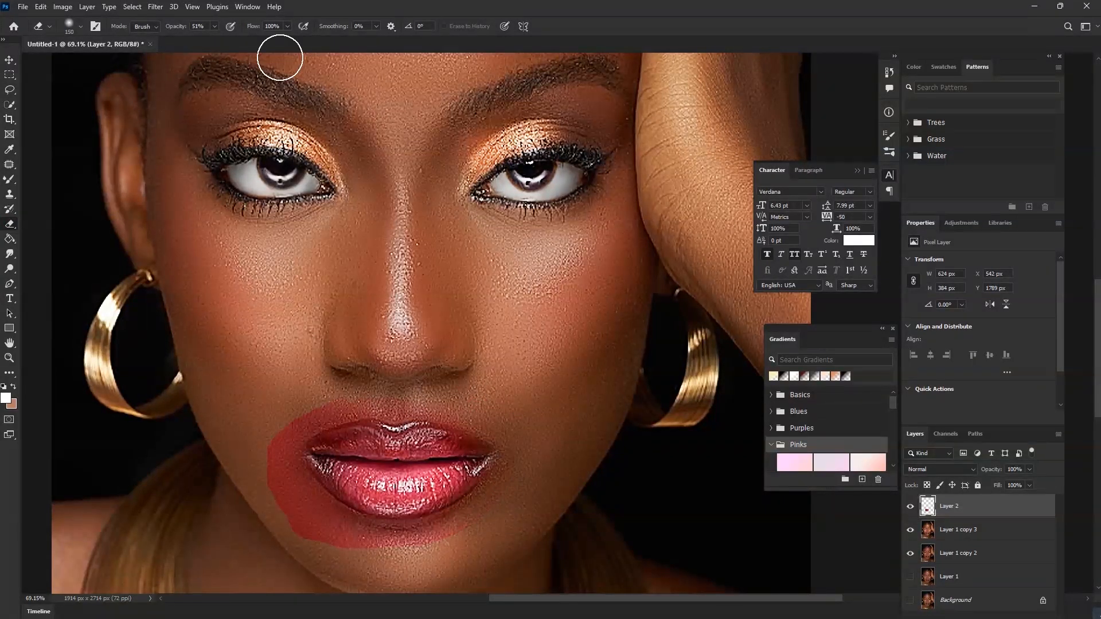
left_click_drag(214, 44, 245, 40)
mouse_move(402, 402)
left_mouse_down()
mouse_move(320, 409)
mouse_move(276, 458)
mouse_move(282, 483)
mouse_move(346, 535)
mouse_move(433, 553)
mouse_move(505, 508)
mouse_move(466, 528)
mouse_move(516, 473)
mouse_move(406, 554)
mouse_move(375, 555)
mouse_move(464, 543)
mouse_move(480, 528)
mouse_move(347, 549)
mouse_move(280, 501)
mouse_move(285, 474)
left_mouse_up()
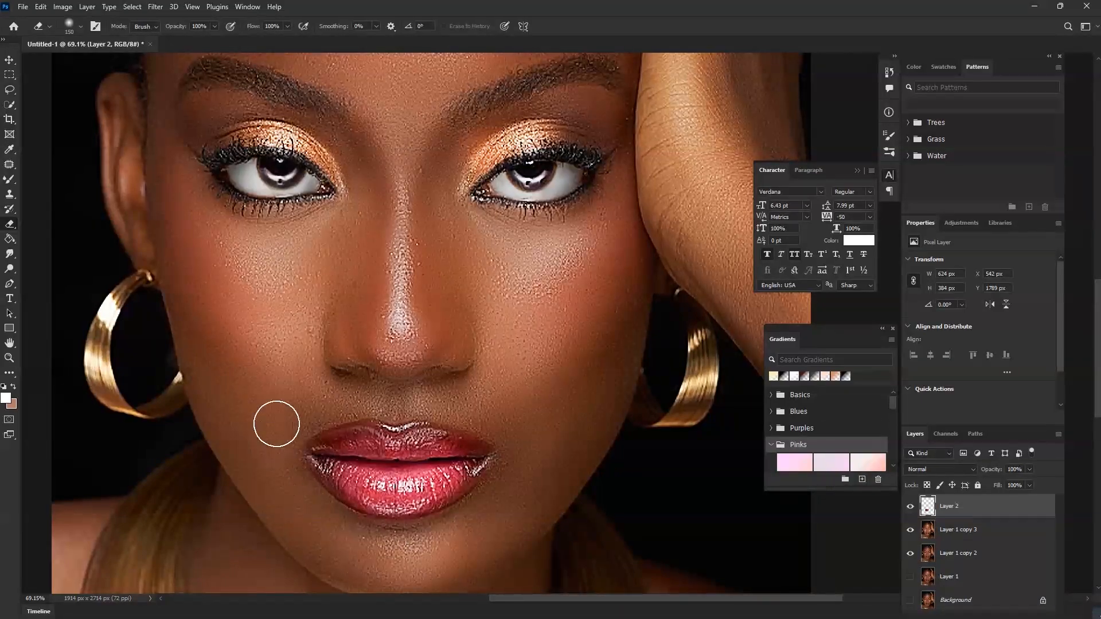
Erase the remaining tinted skin beside and below the lips on Layer 2
left_click_drag(545, 460, 524, 435)
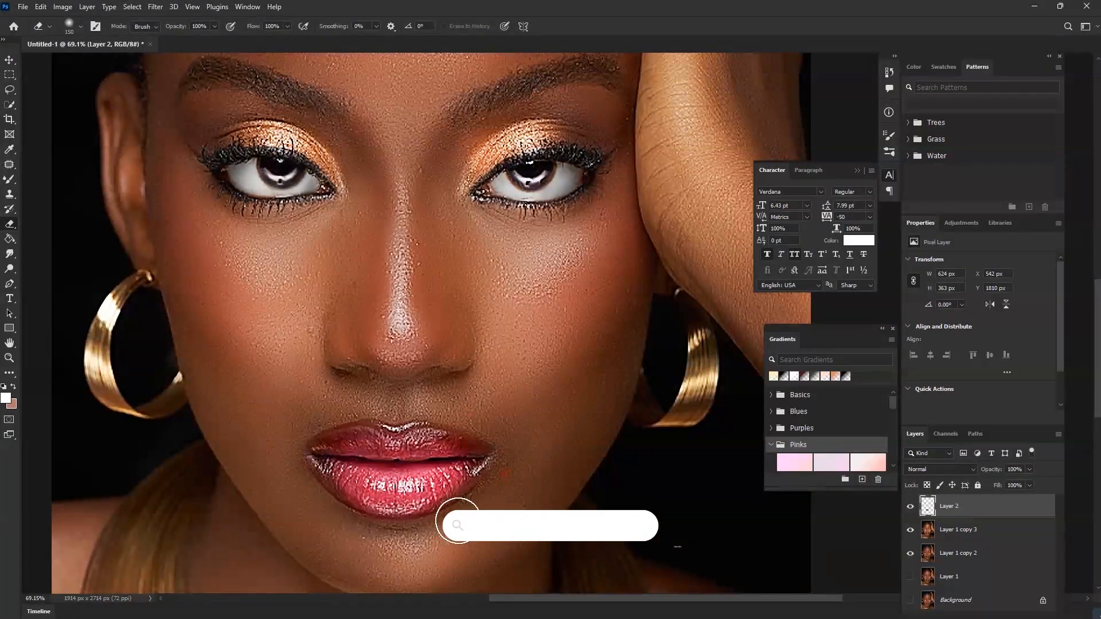
left_click_drag(317, 509, 292, 461)
scroll(378, 459, "down", 5)
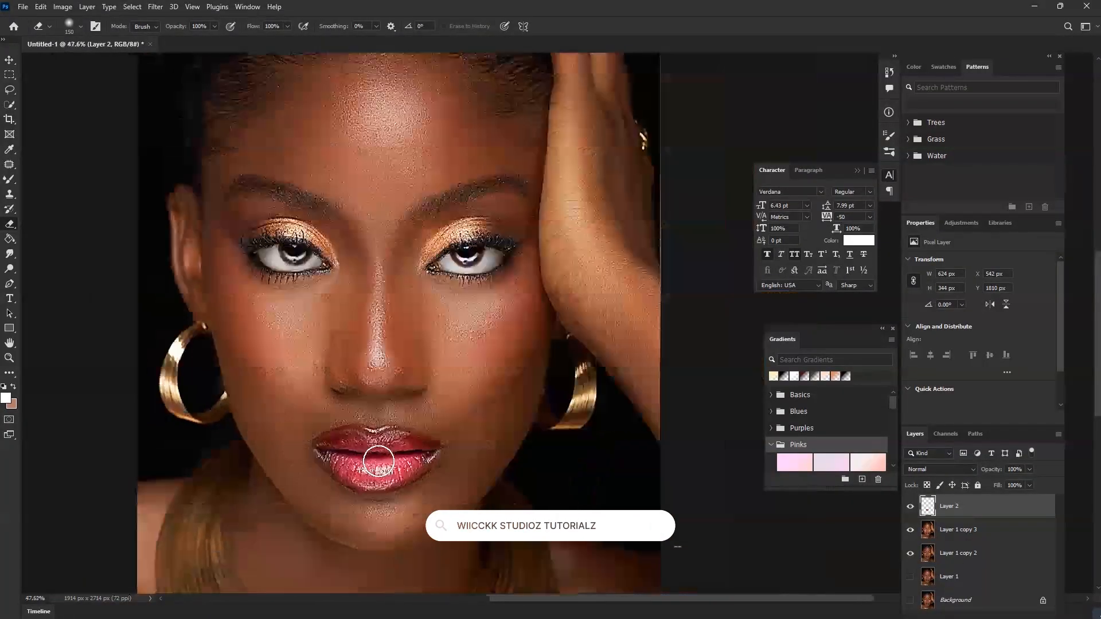
Compare the recolored lips before and after by hiding and showing Layer 2
left_click(909, 506)
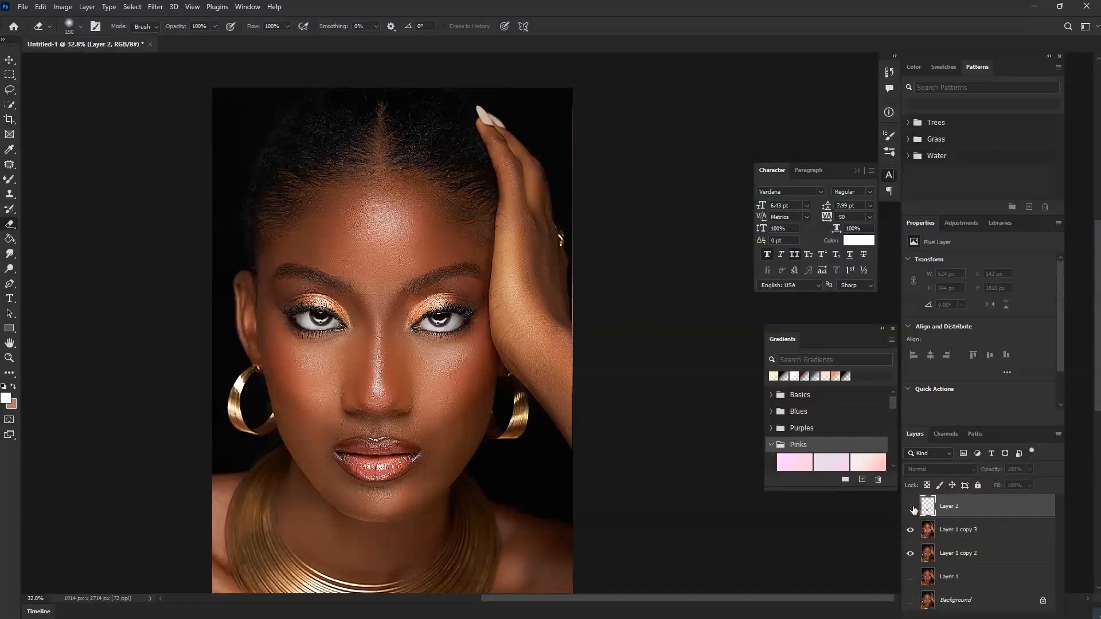
left_click(910, 506)
scroll(396, 446, "down", 2)
scroll(396, 446, "up", 3)
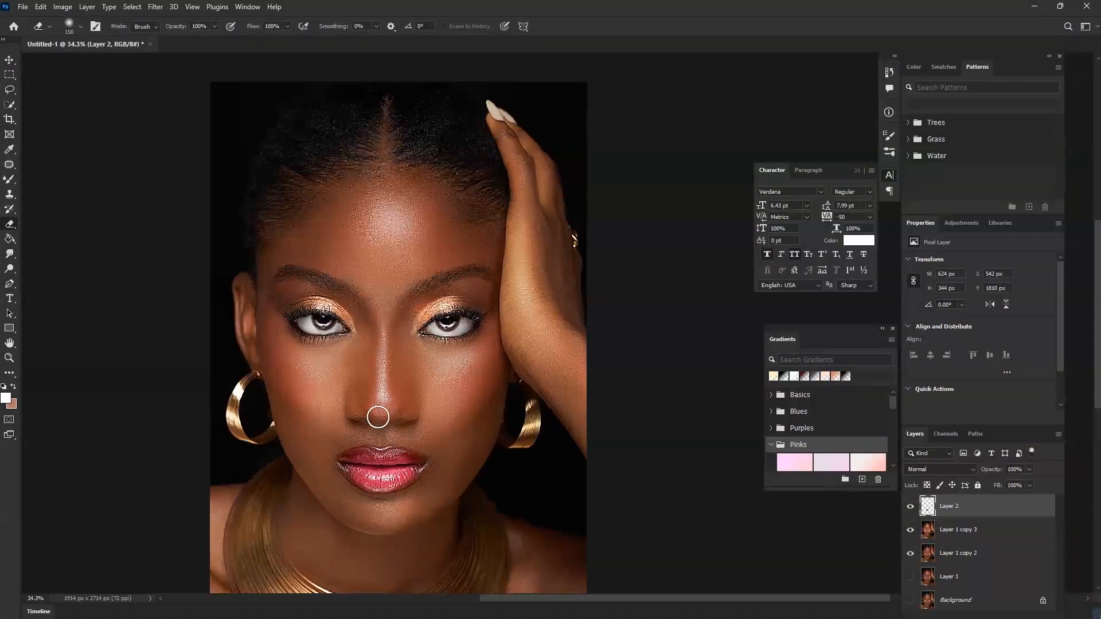
Adjust Levels on Layer 1 copy 3 with midtones 0.76 and white input 229, toggling the preview to compare
left_click(974, 530)
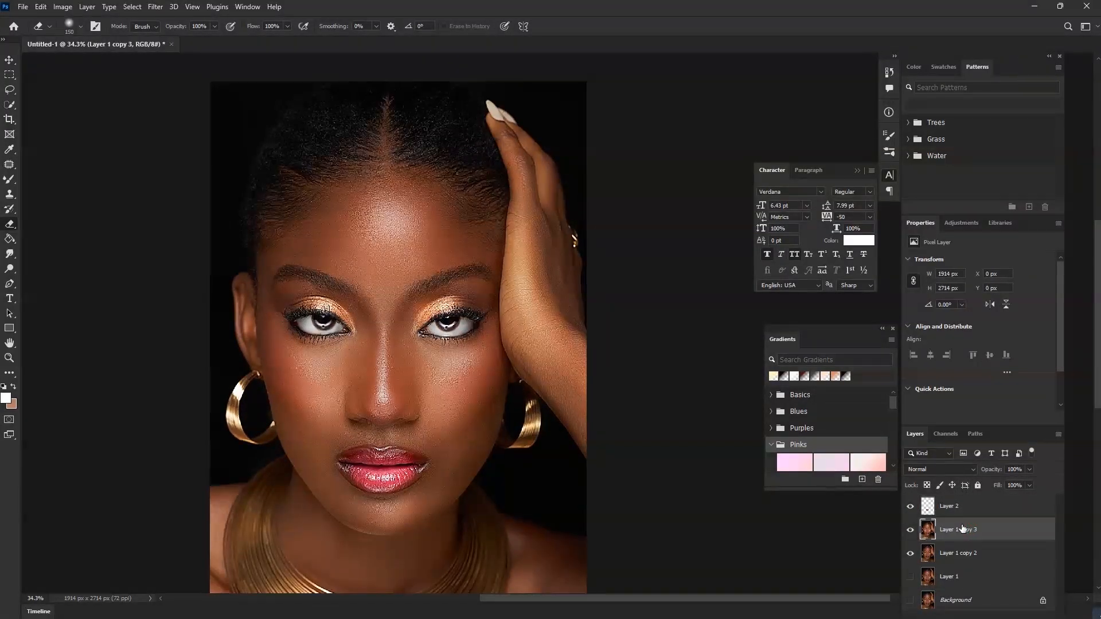
left_click(62, 7)
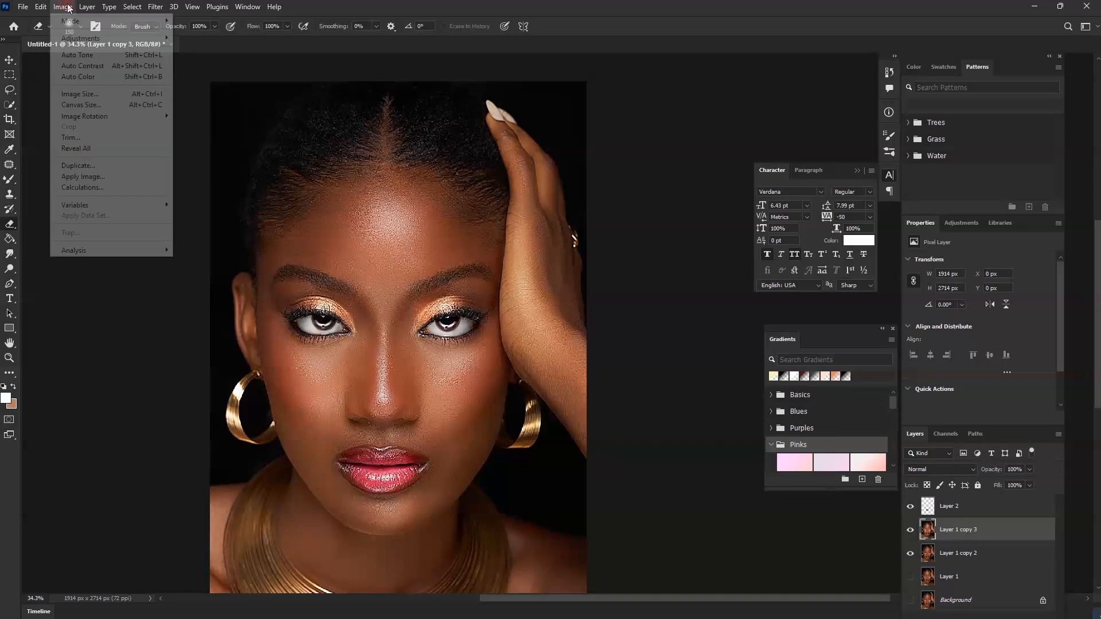
mouse_move(77, 39)
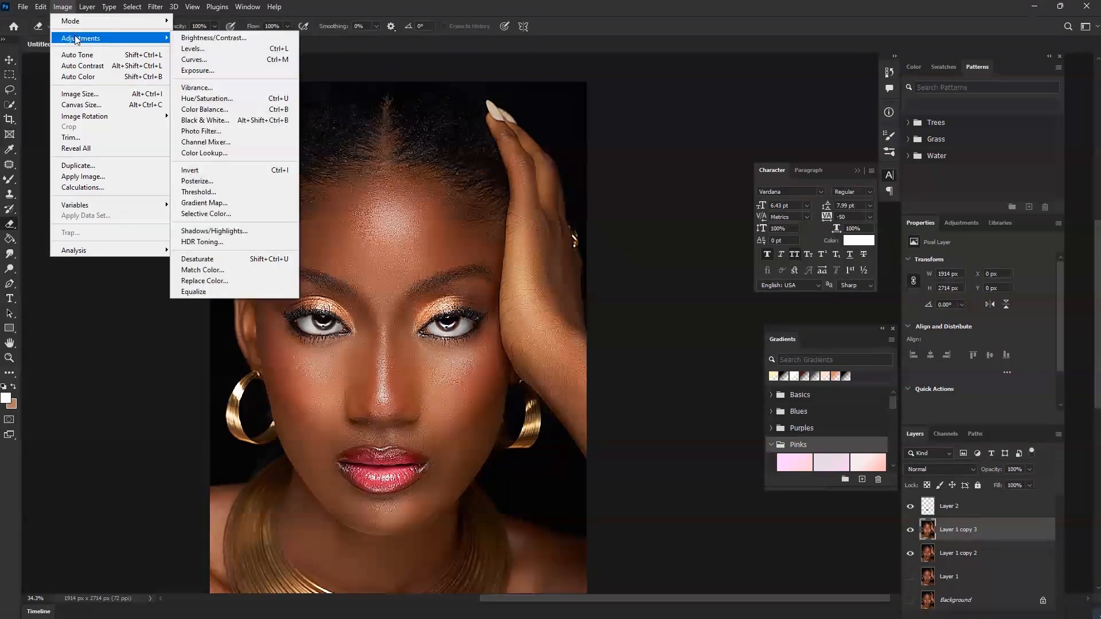
left_click(195, 49)
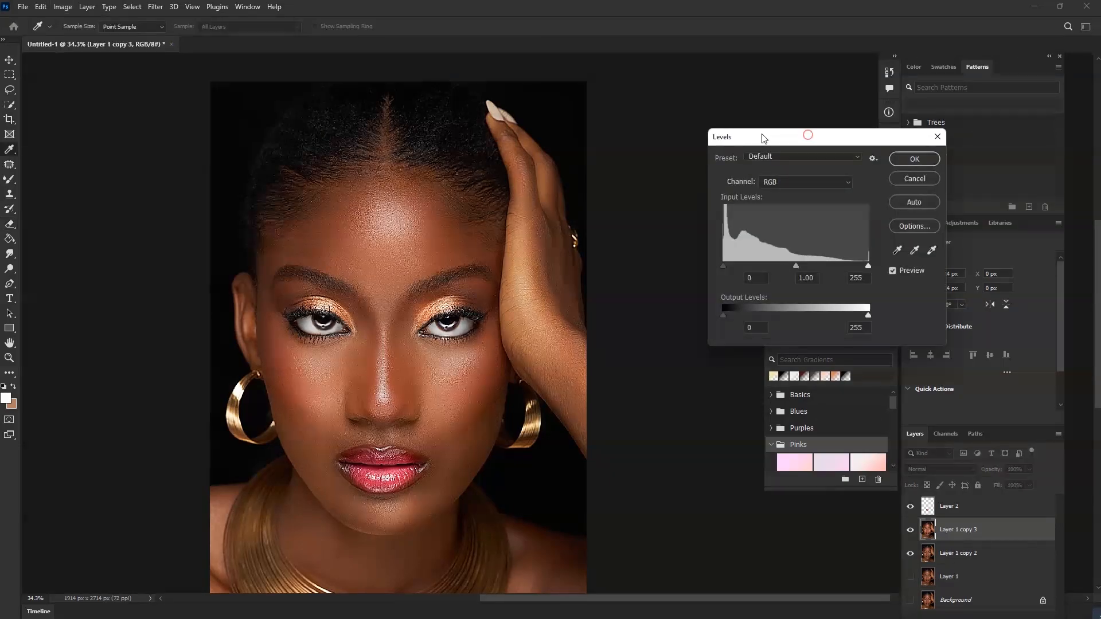
left_click_drag(814, 143, 665, 146)
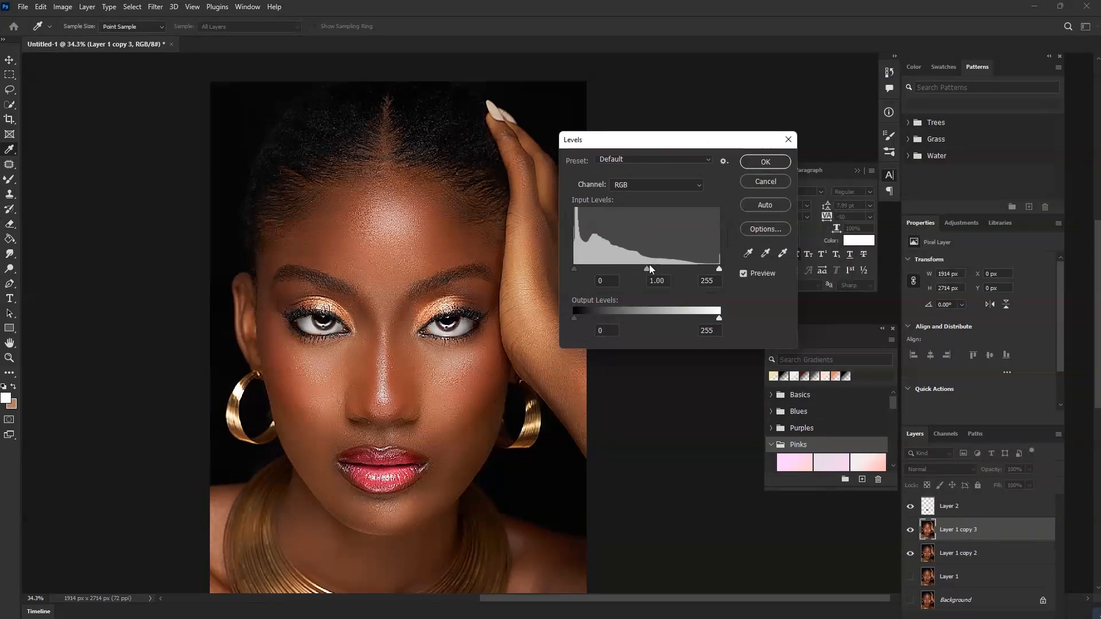
left_click_drag(646, 268, 704, 270)
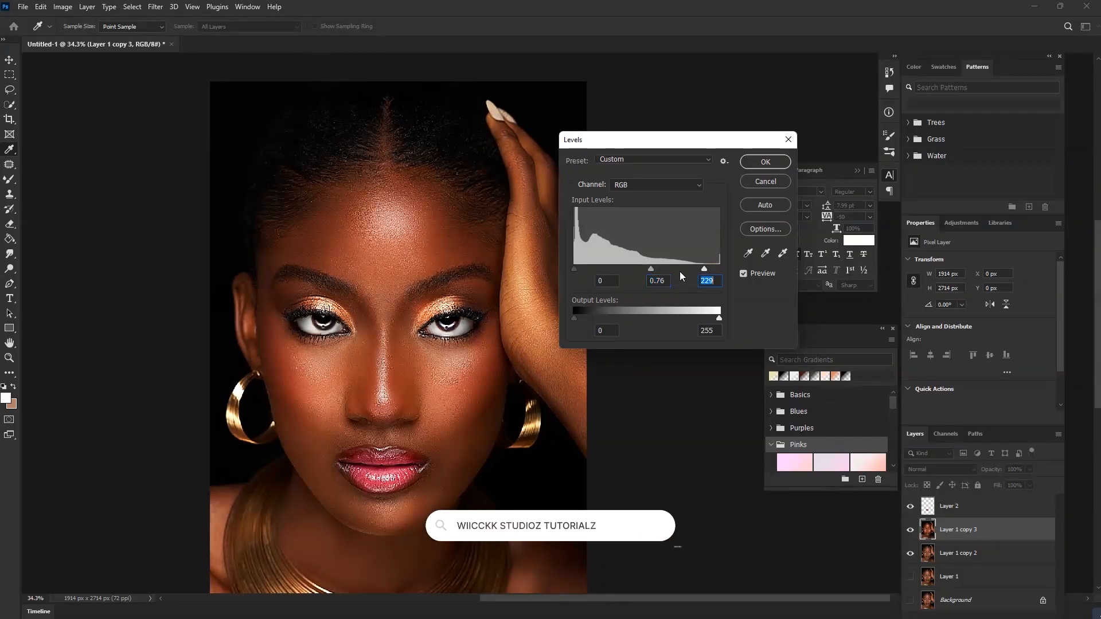
left_click(743, 275)
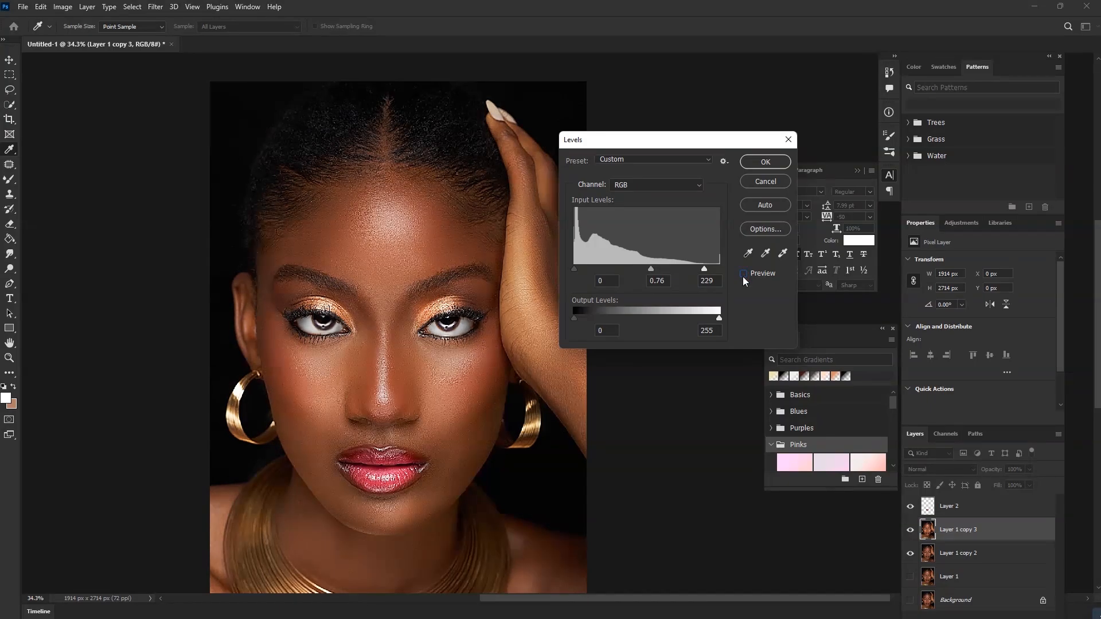
left_click(743, 275)
left_click(743, 275)
left_click(743, 275)
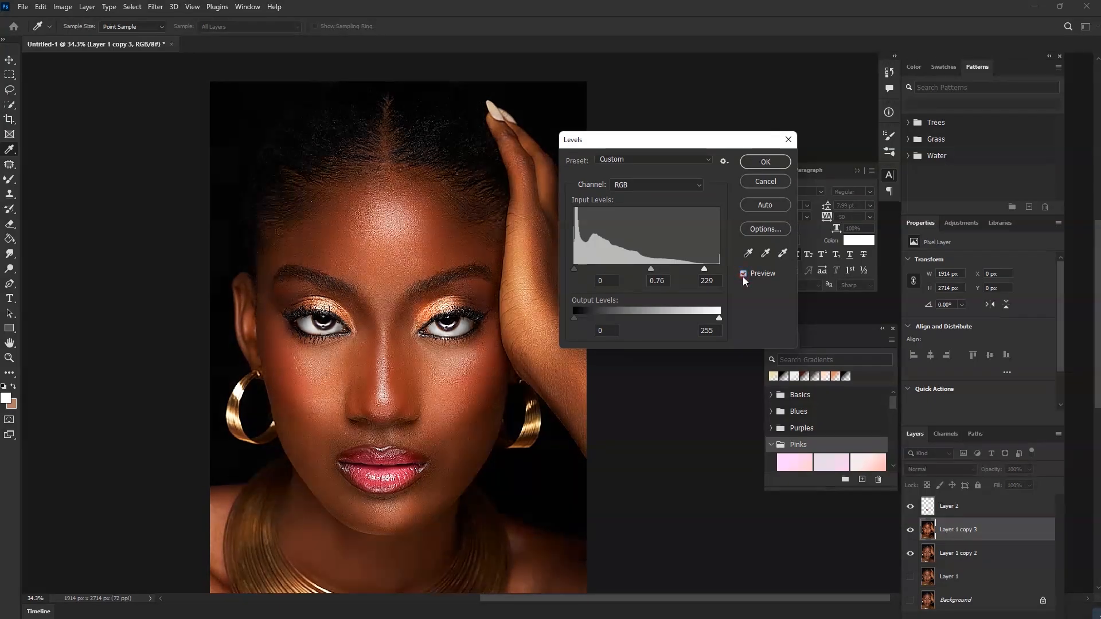
Raise the Levels black input to 15, compare with the preview off and on, and apply the adjustment
left_click_drag(575, 270, 582, 270)
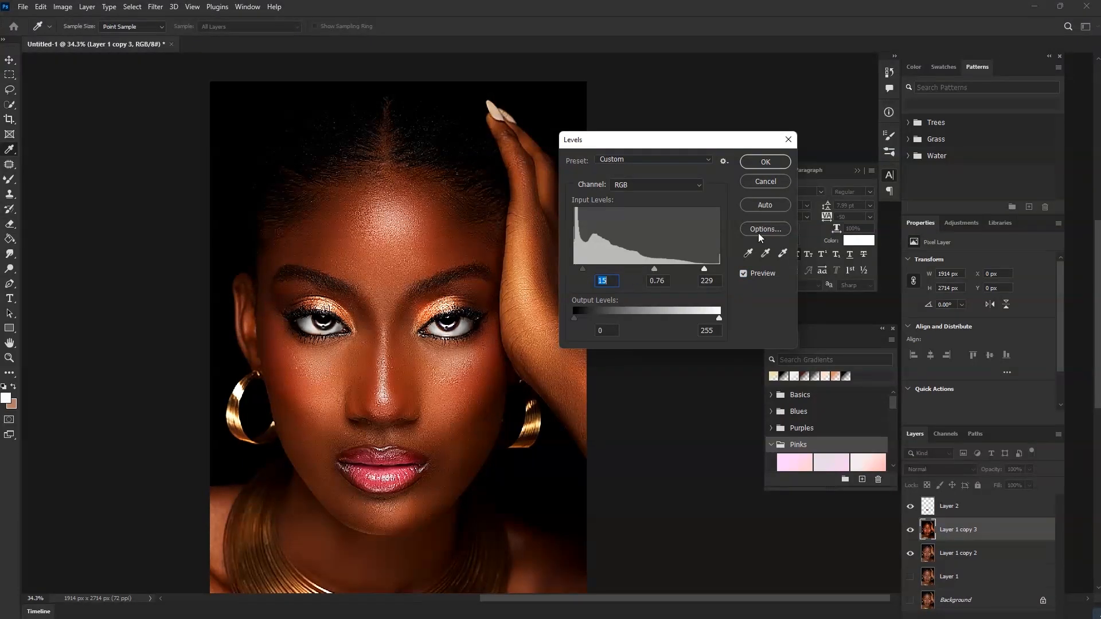
left_click(742, 272)
left_click(743, 274)
left_click(742, 273)
left_click(742, 274)
left_click(743, 274)
left_click(743, 274)
left_click(743, 274)
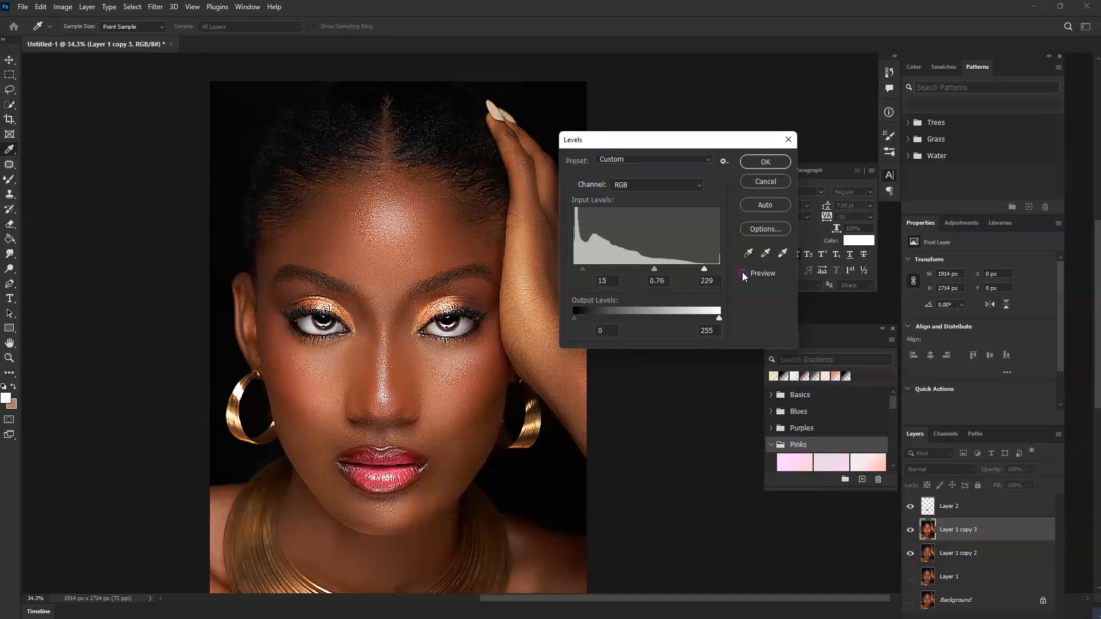
left_click(743, 274)
left_click(765, 163)
key("e")
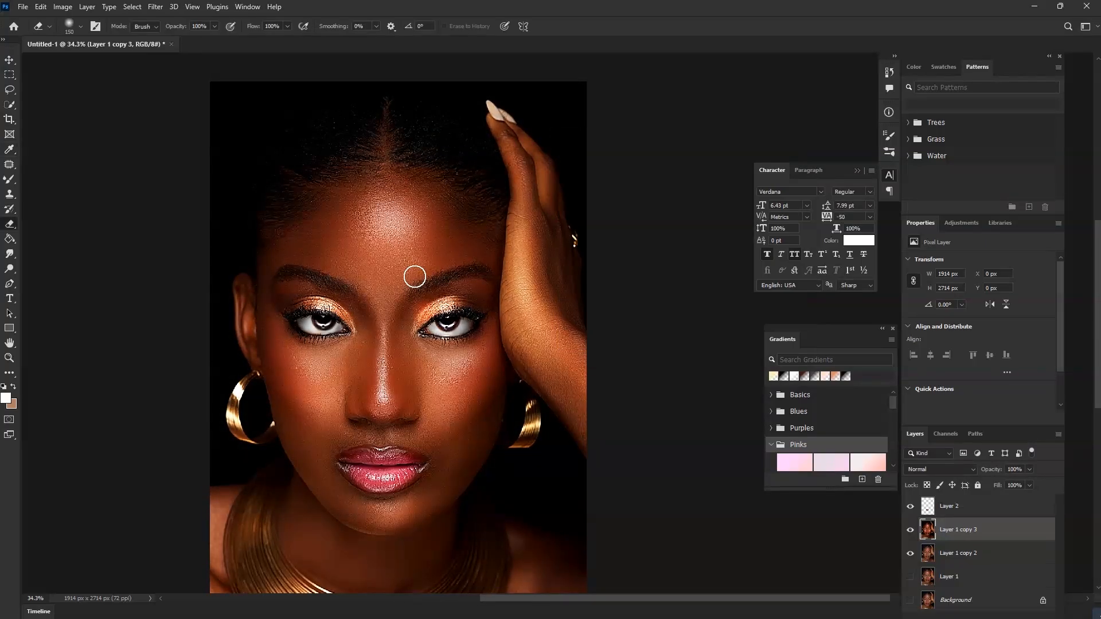
scroll(319, 322, "down", 2)
scroll(371, 315, "up", 3)
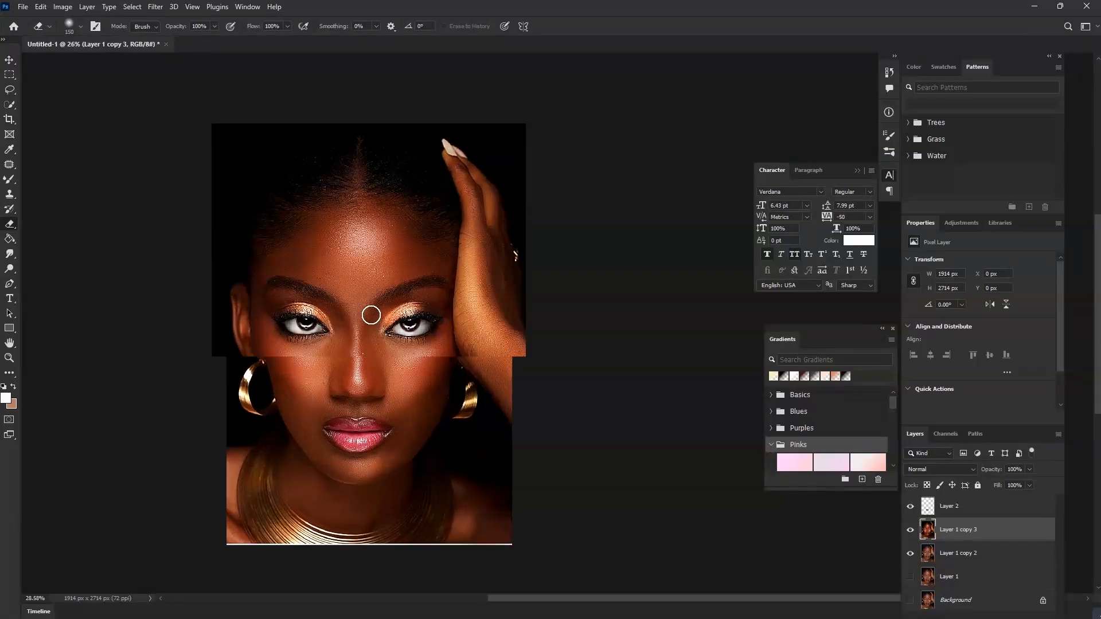
scroll(386, 290, "down", 2)
scroll(260, 380, "up", 2)
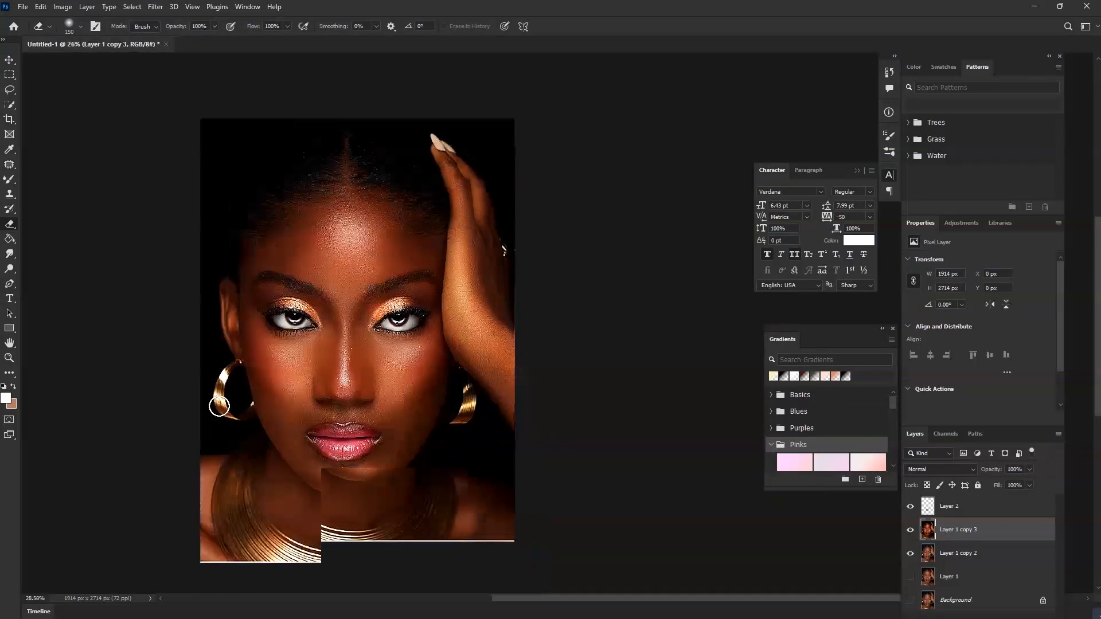
scroll(418, 302, "down", 1)
scroll(295, 363, "up", 1)
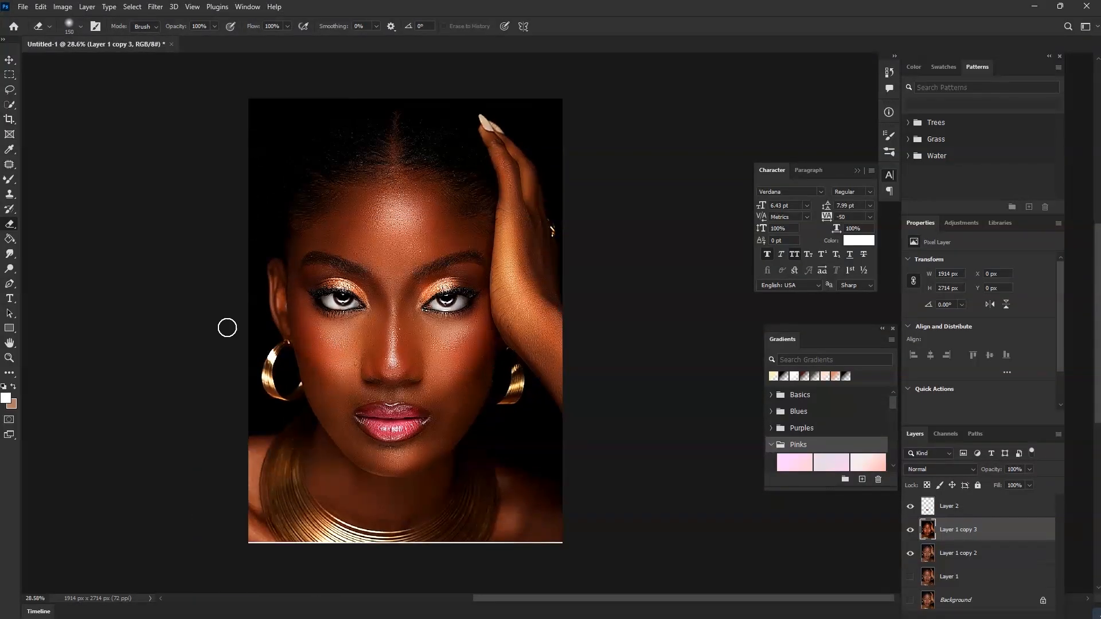
Set the foreground color to black
left_click(6, 396)
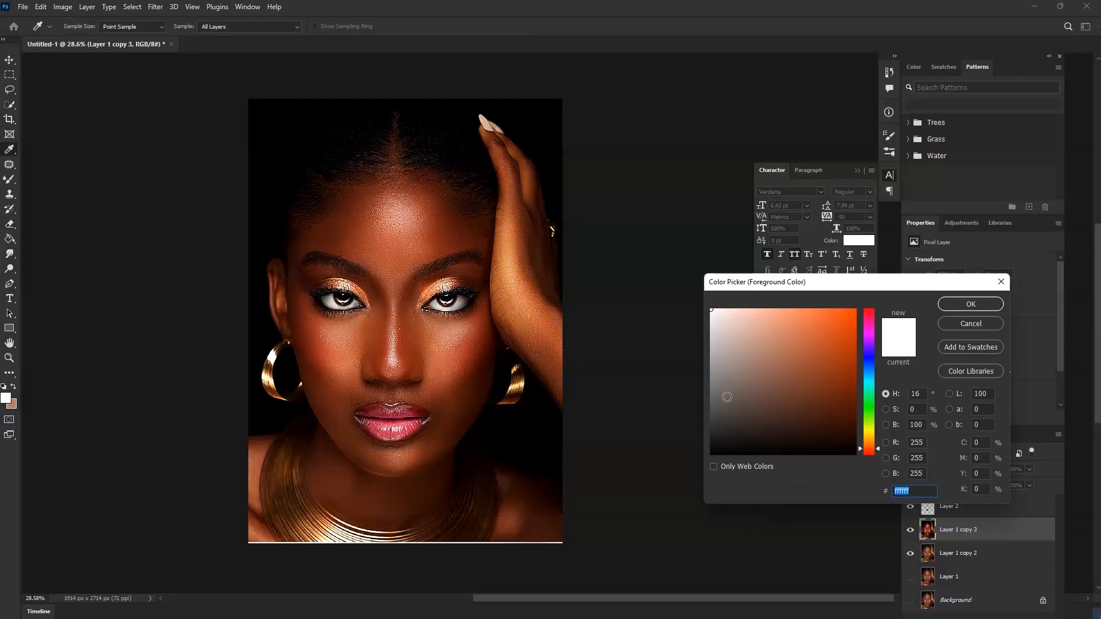
left_click_drag(717, 419, 676, 476)
left_click(948, 305)
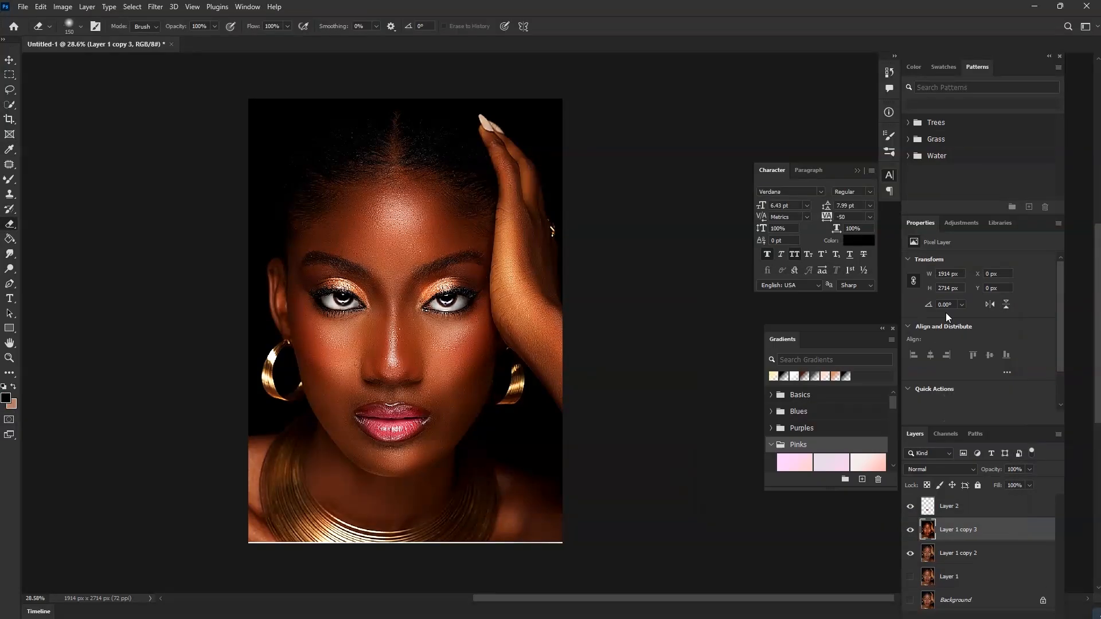
Add a black-to-transparent Gradient Fill layer above Layer 1 copy 3, shift the gradient down the portrait, and try it reversed
left_click_drag(994, 56, 994, 24)
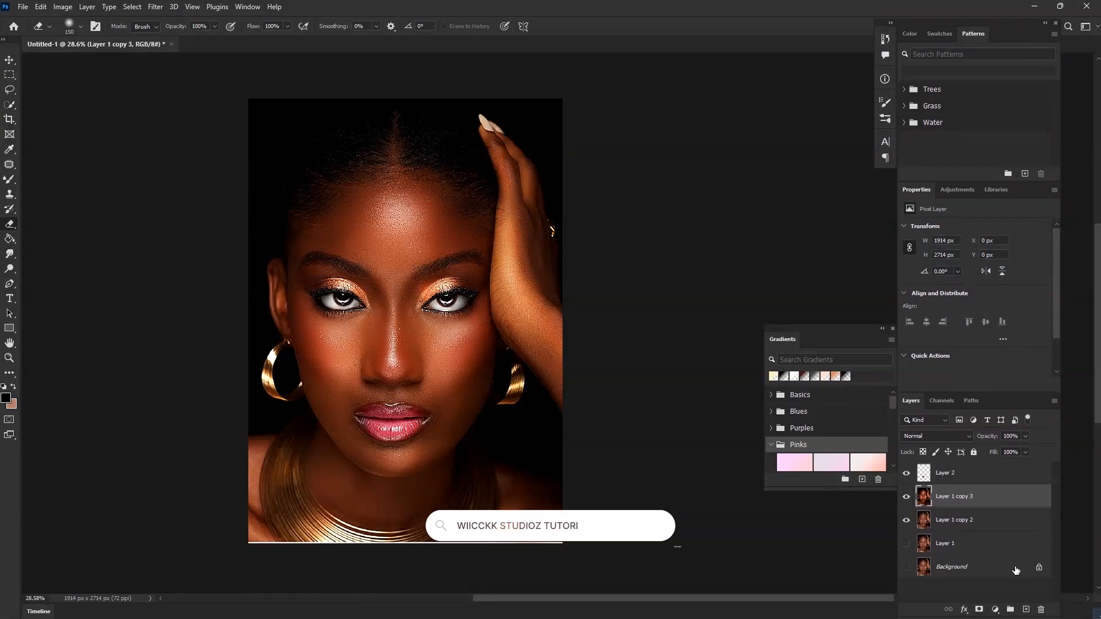
left_click(995, 610)
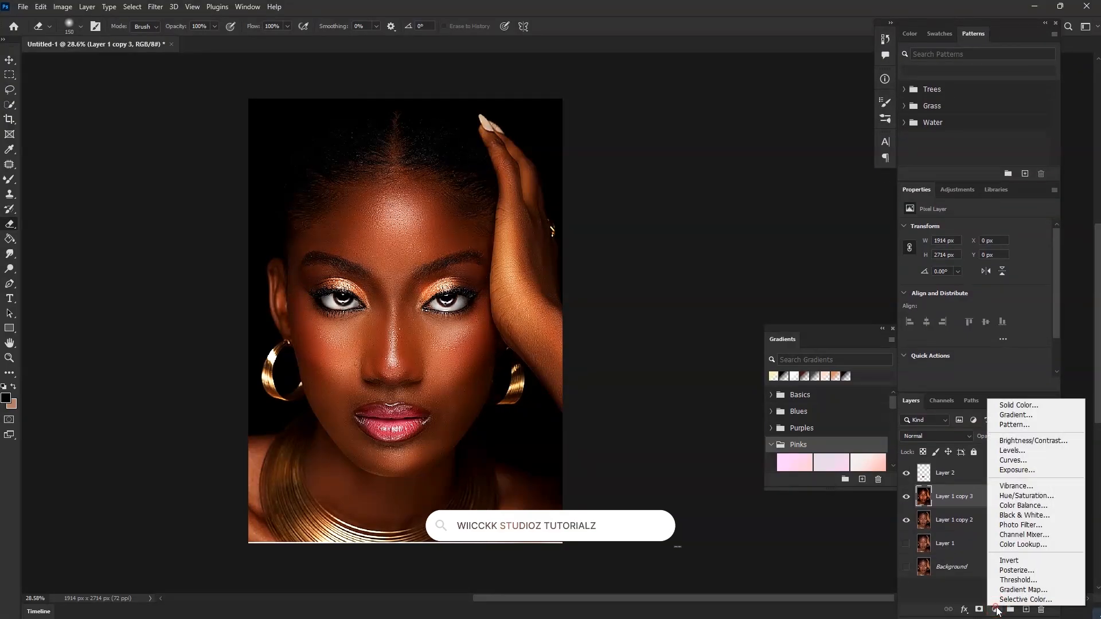
left_click(1014, 416)
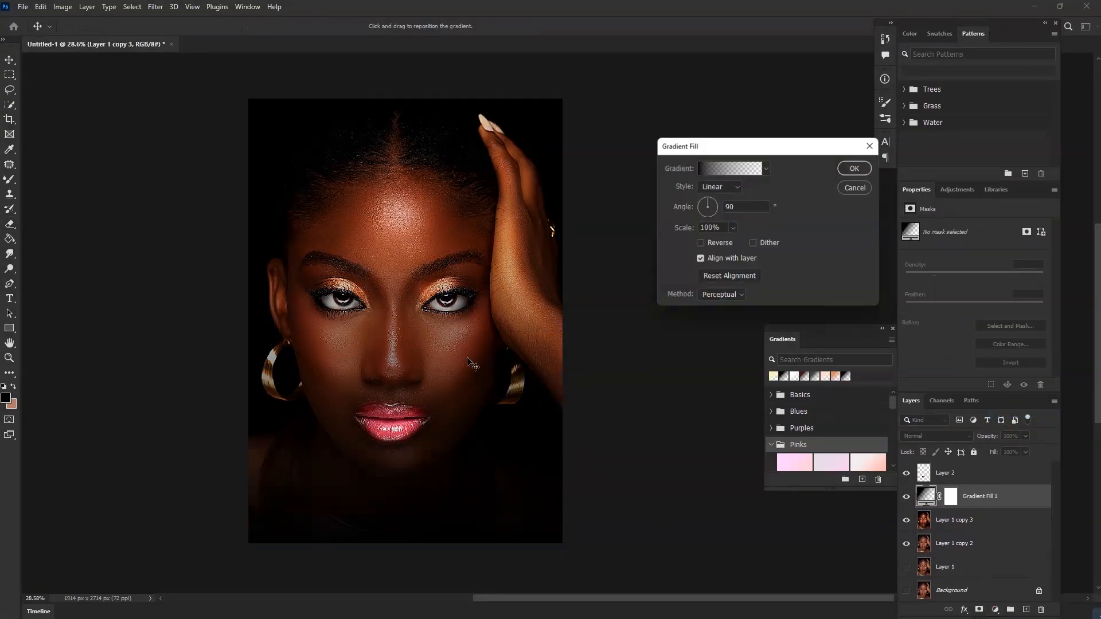
left_click_drag(433, 444, 434, 492)
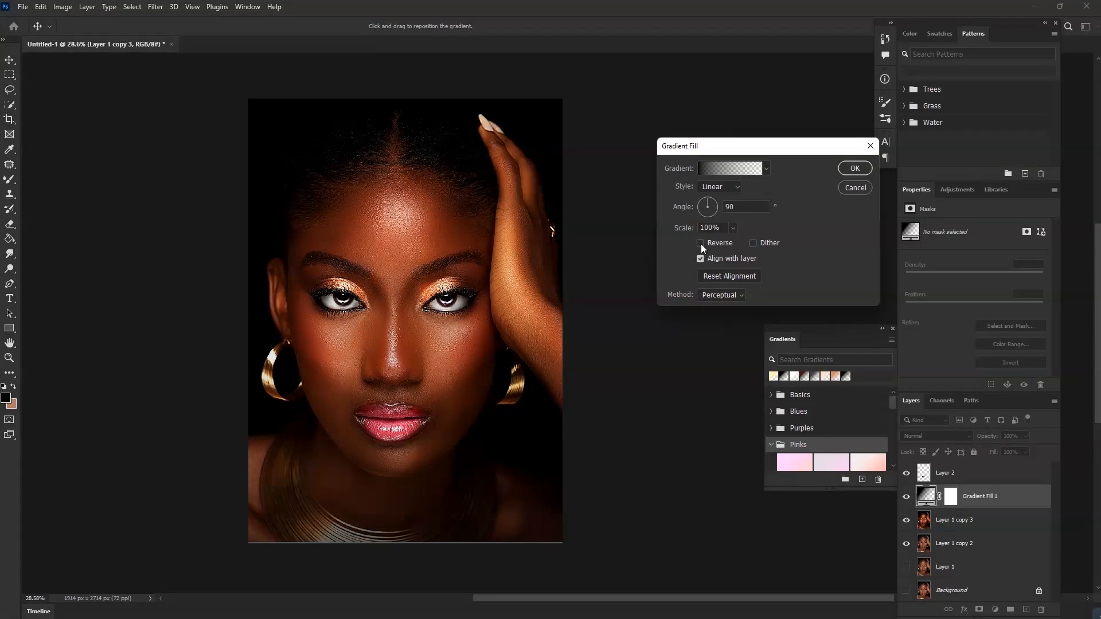
left_click(700, 243)
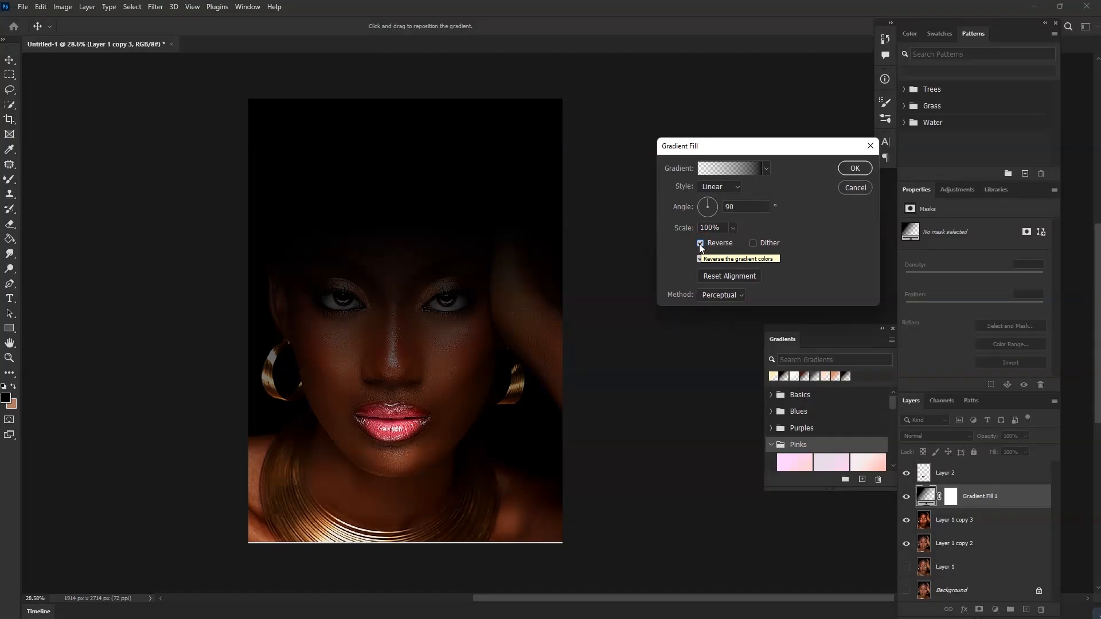
left_click(699, 243)
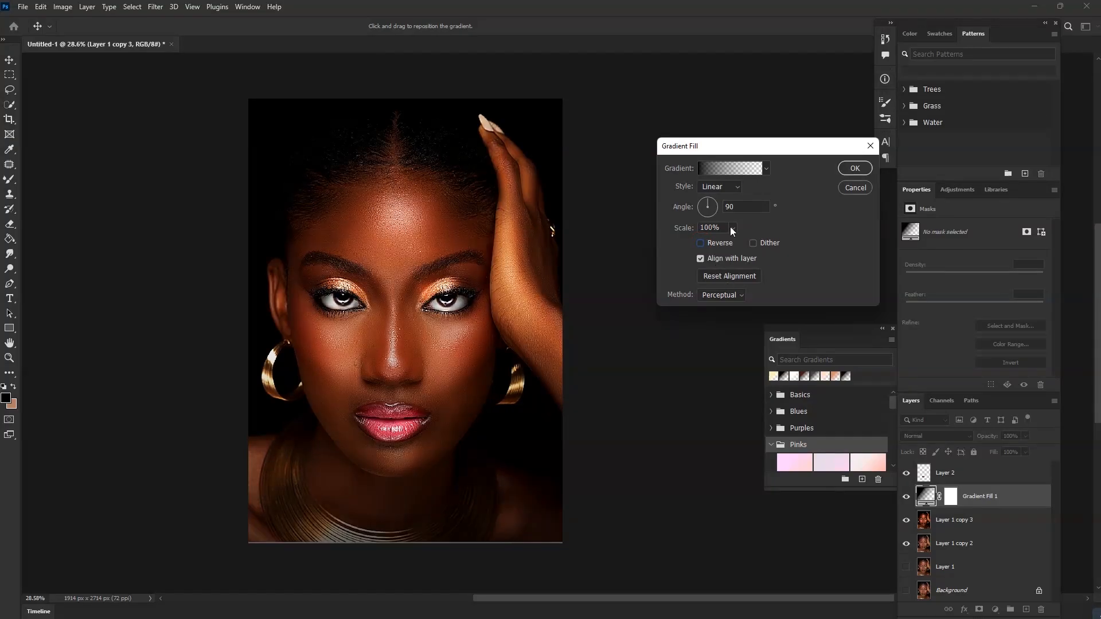
Turn the gradient fill into a vignette centered on the face with Radial style, Reverse on, and Scale 255%
left_click(720, 189)
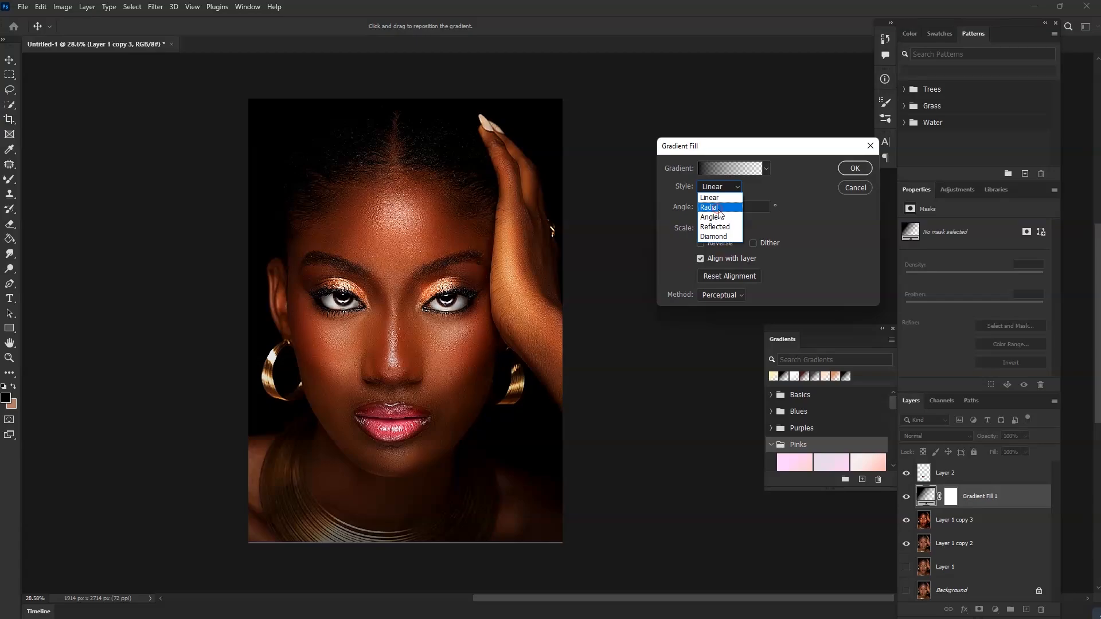
left_click(710, 208)
left_click_drag(442, 384, 408, 320)
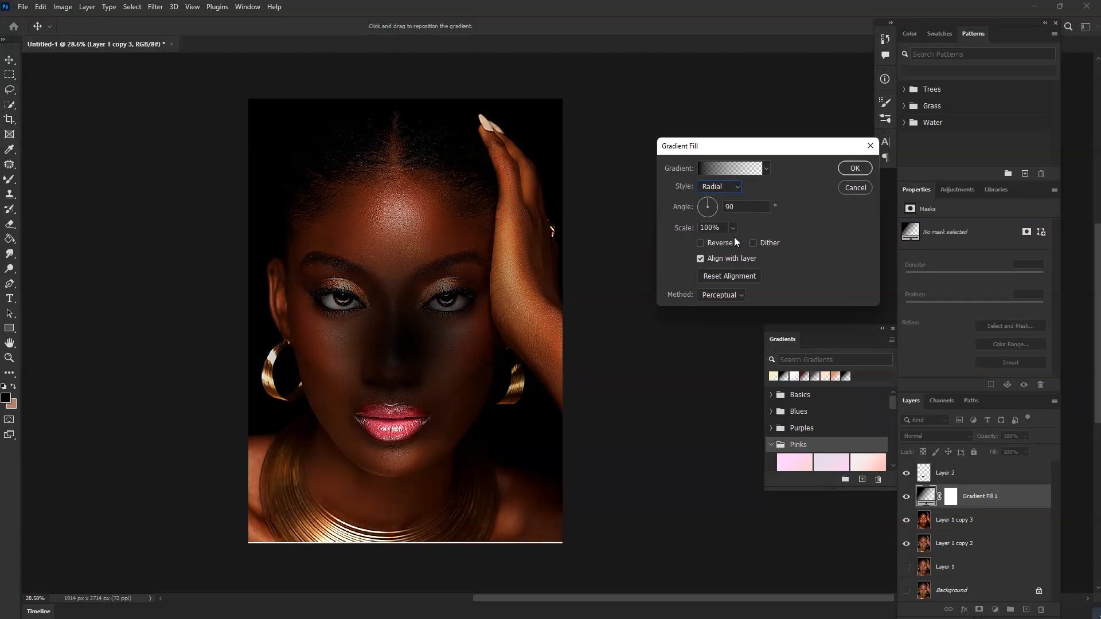
left_click(700, 243)
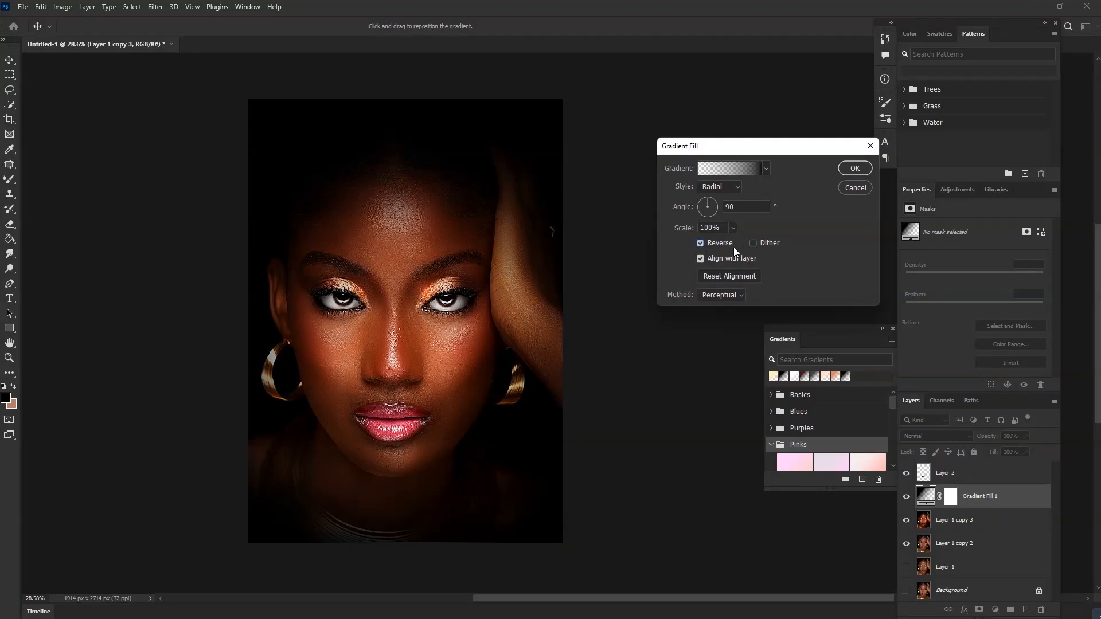
left_click(732, 228)
left_click_drag(730, 238, 742, 242)
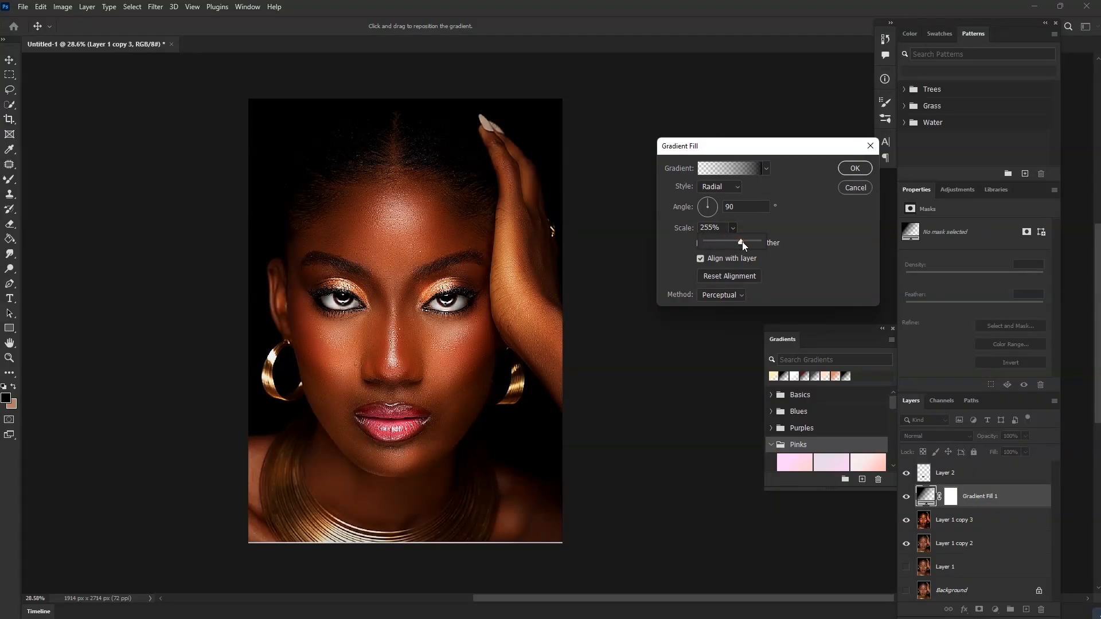
left_click(844, 170)
Compare the portrait with and without the vignette by hiding and showing Gradient Fill 1
left_click(906, 498)
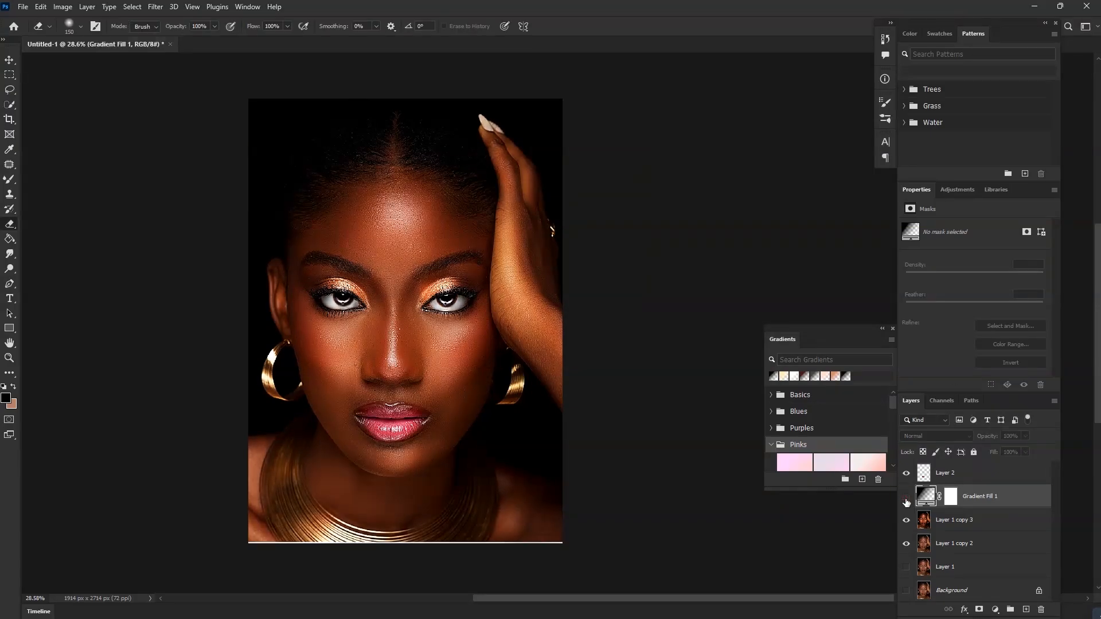
left_click(905, 498)
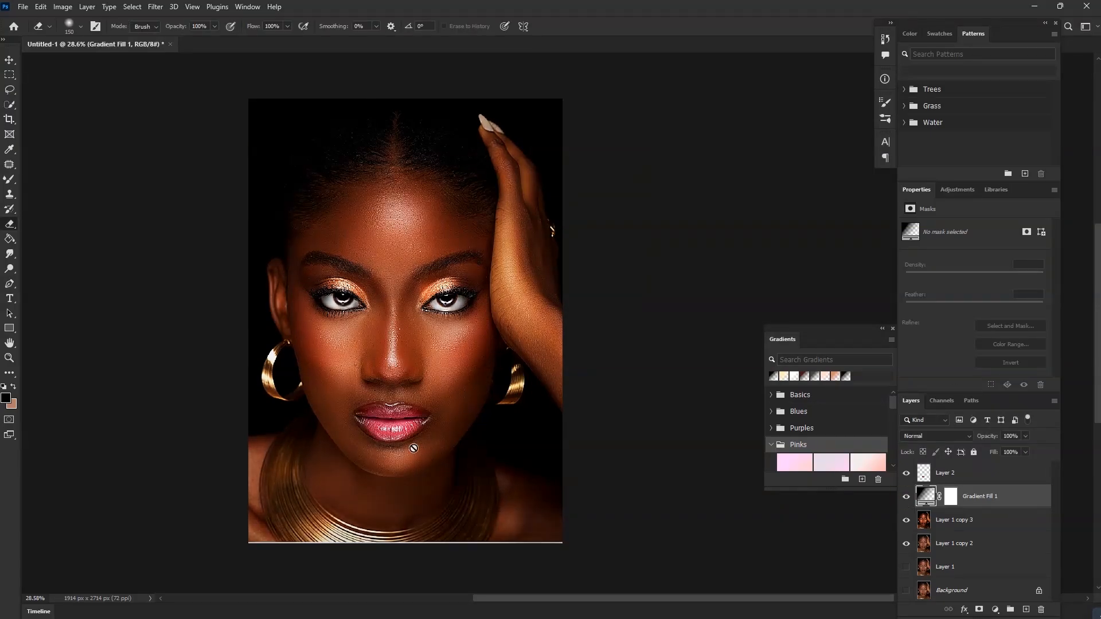
scroll(305, 362, "up", 3)
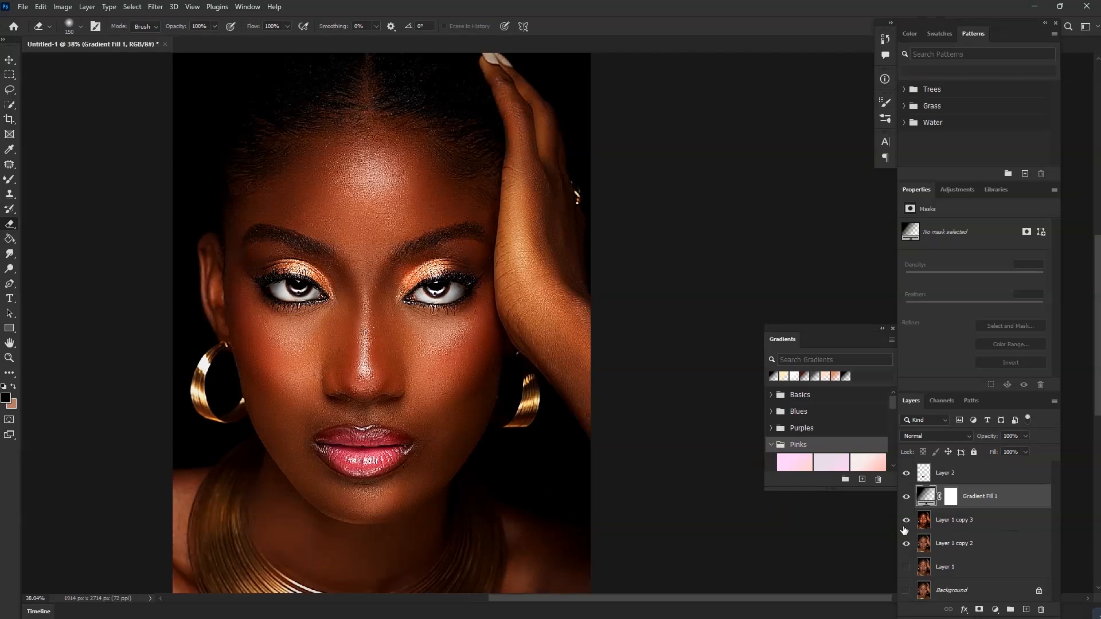
Hide Layer 2, Gradient Fill 1, Layer 1 copy 3 and Layer 1 copy 2, and show Background to view the original portrait
left_click(906, 543)
left_click(906, 497)
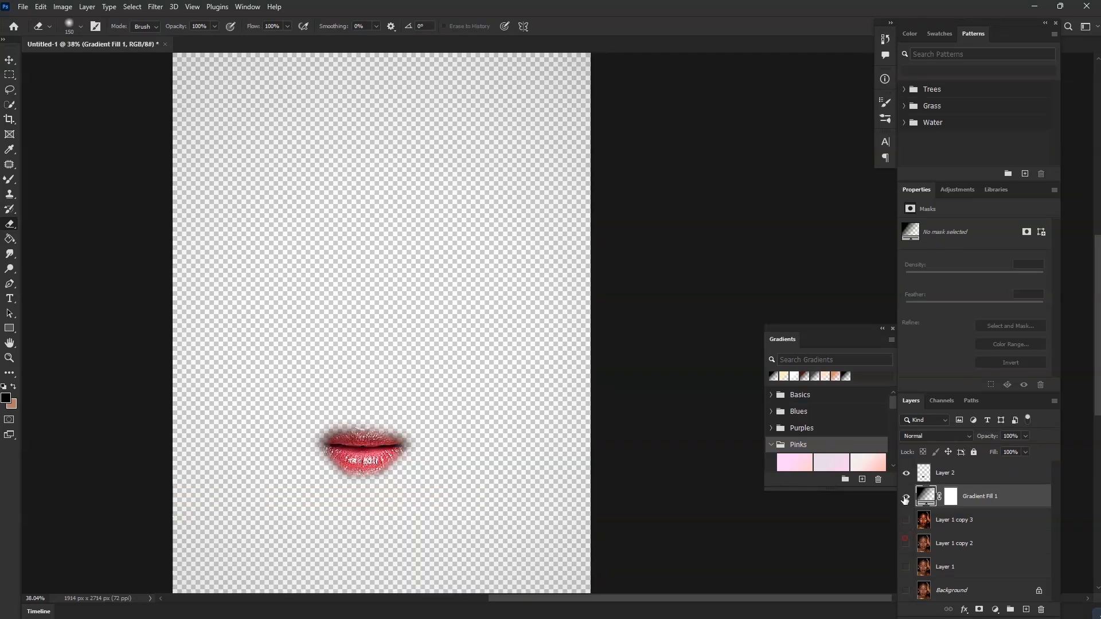
left_click(905, 472)
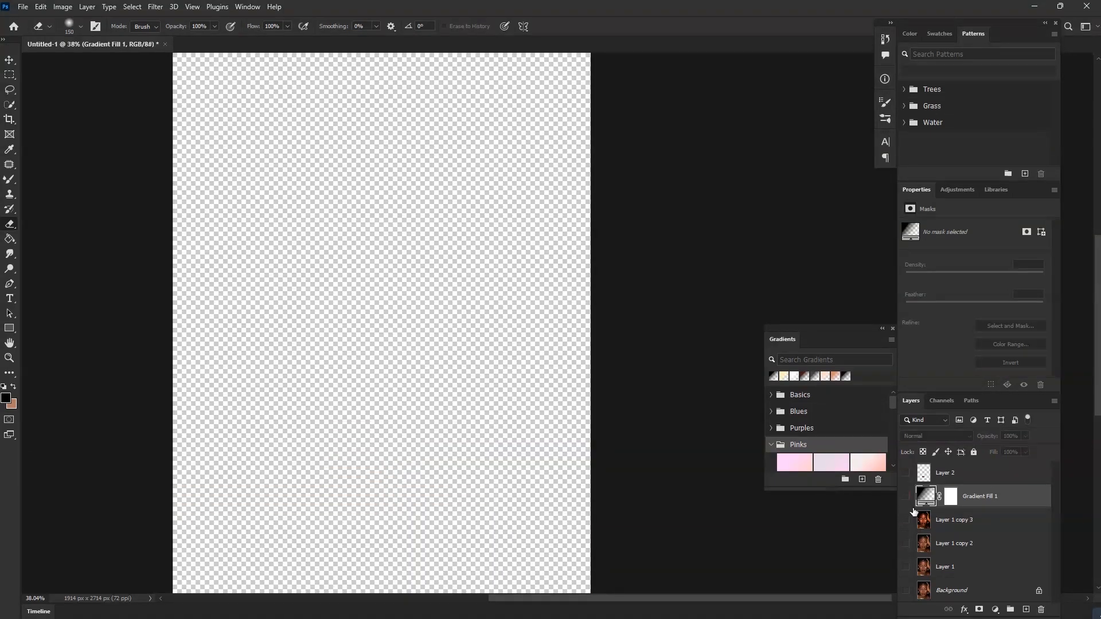
left_click(906, 591)
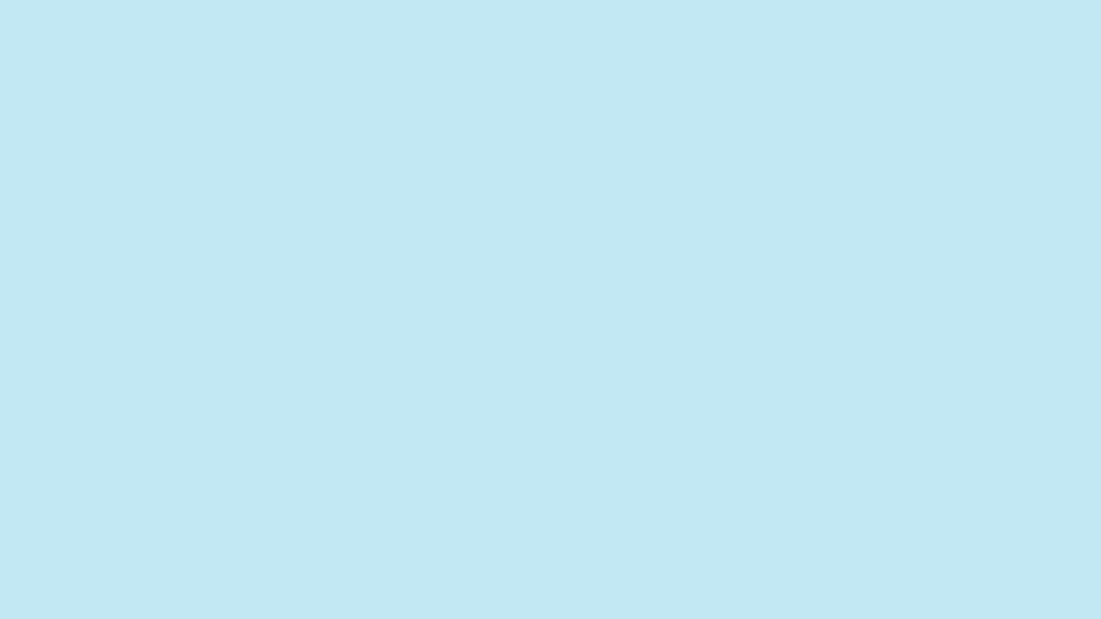